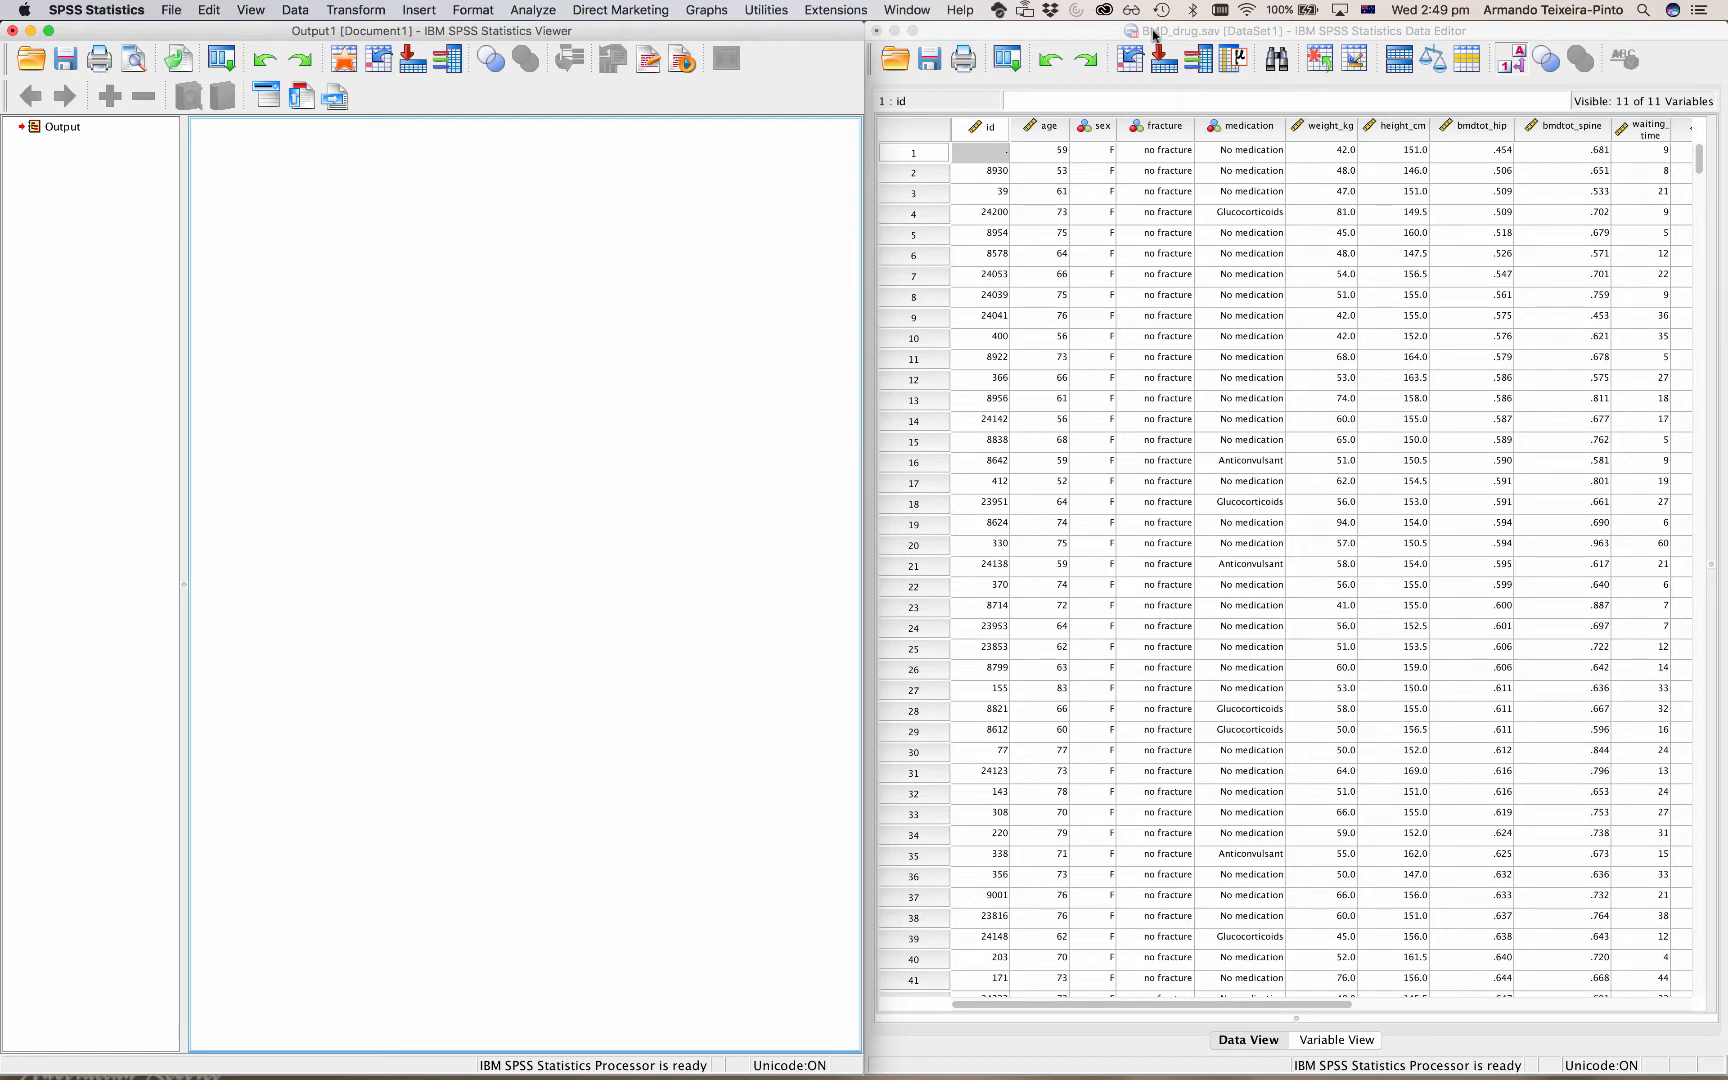
Start a Recode into Different Variables on the BMD_drug data with BMI as the input variable
left_click(1107, 35)
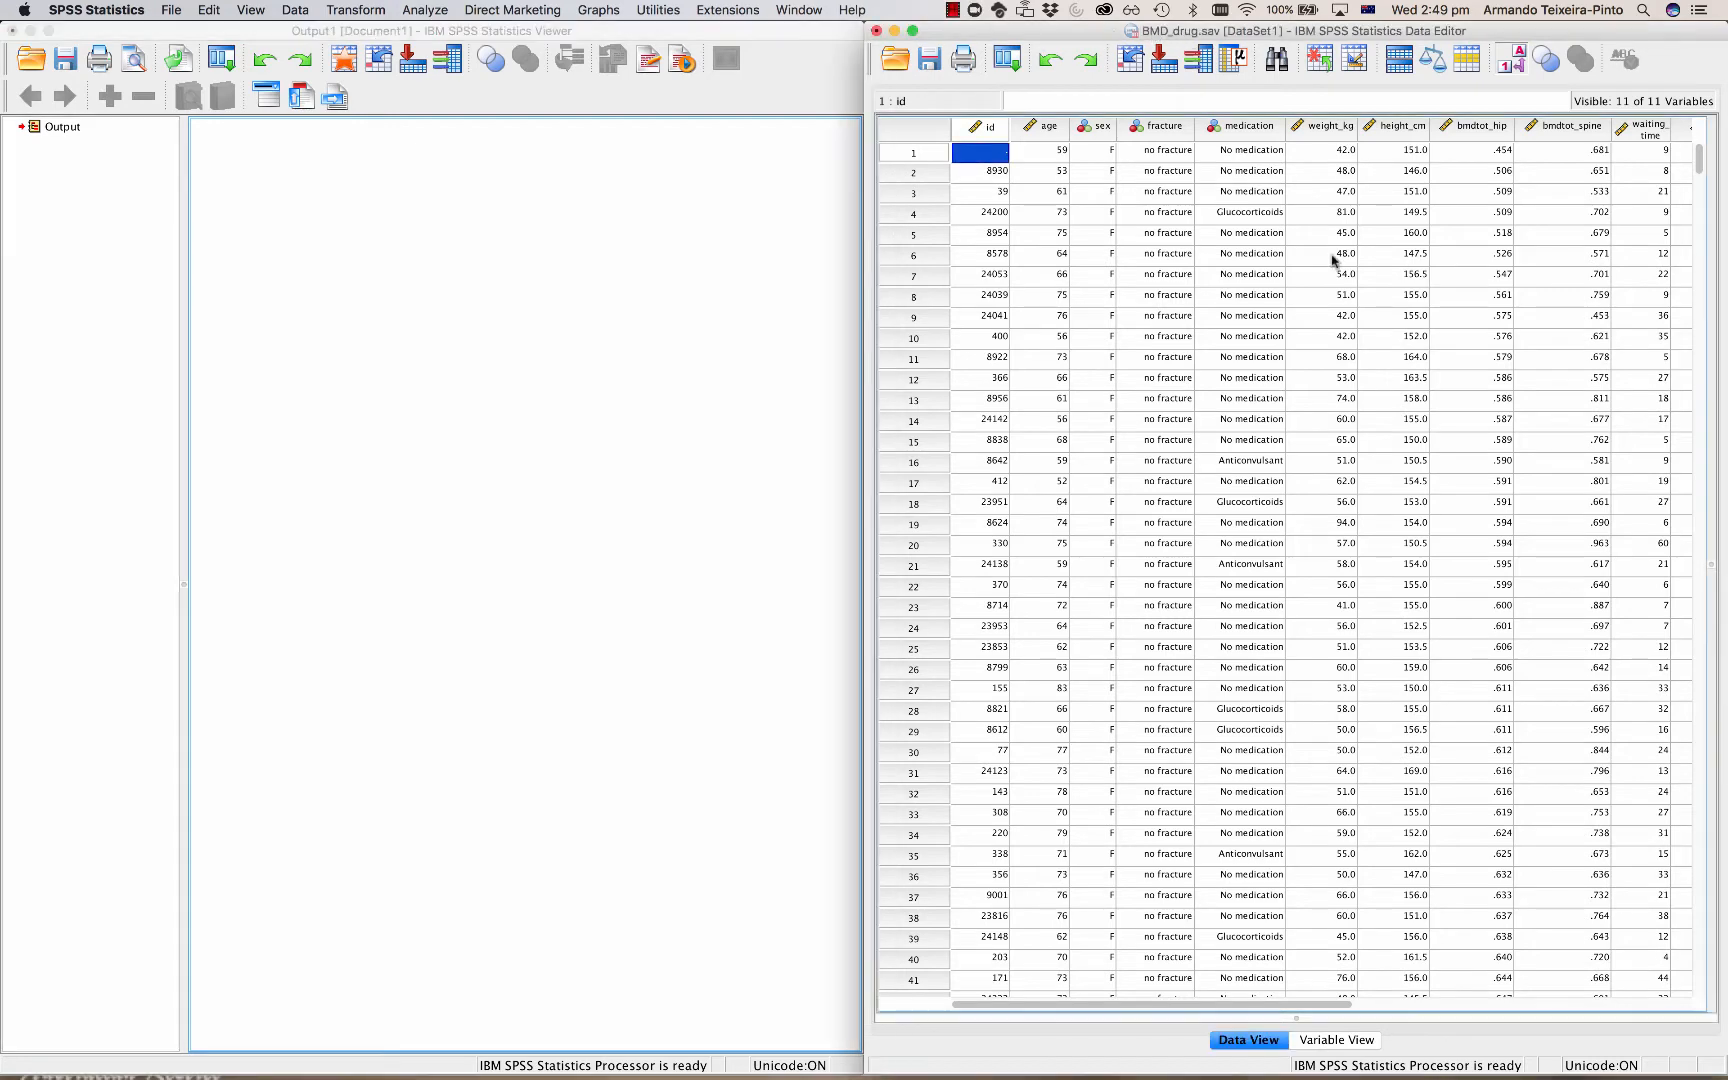
scroll(1331, 255, "right", 10)
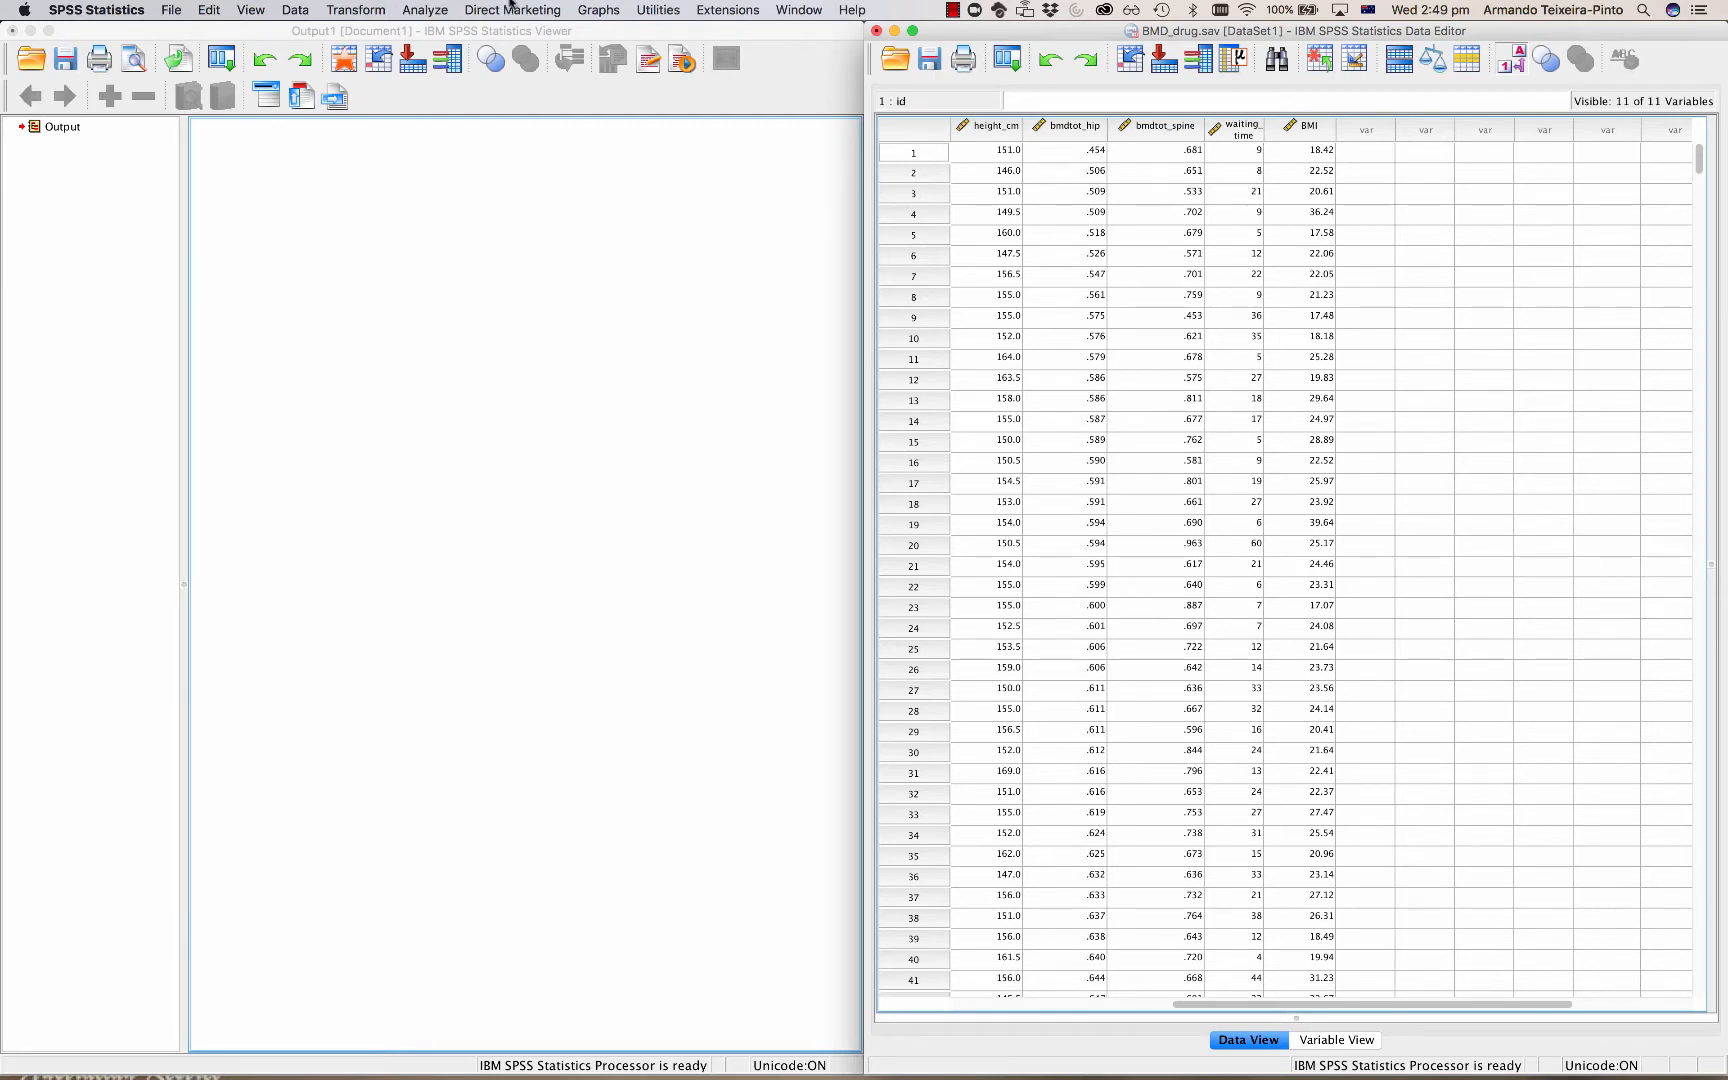
left_click(367, 11)
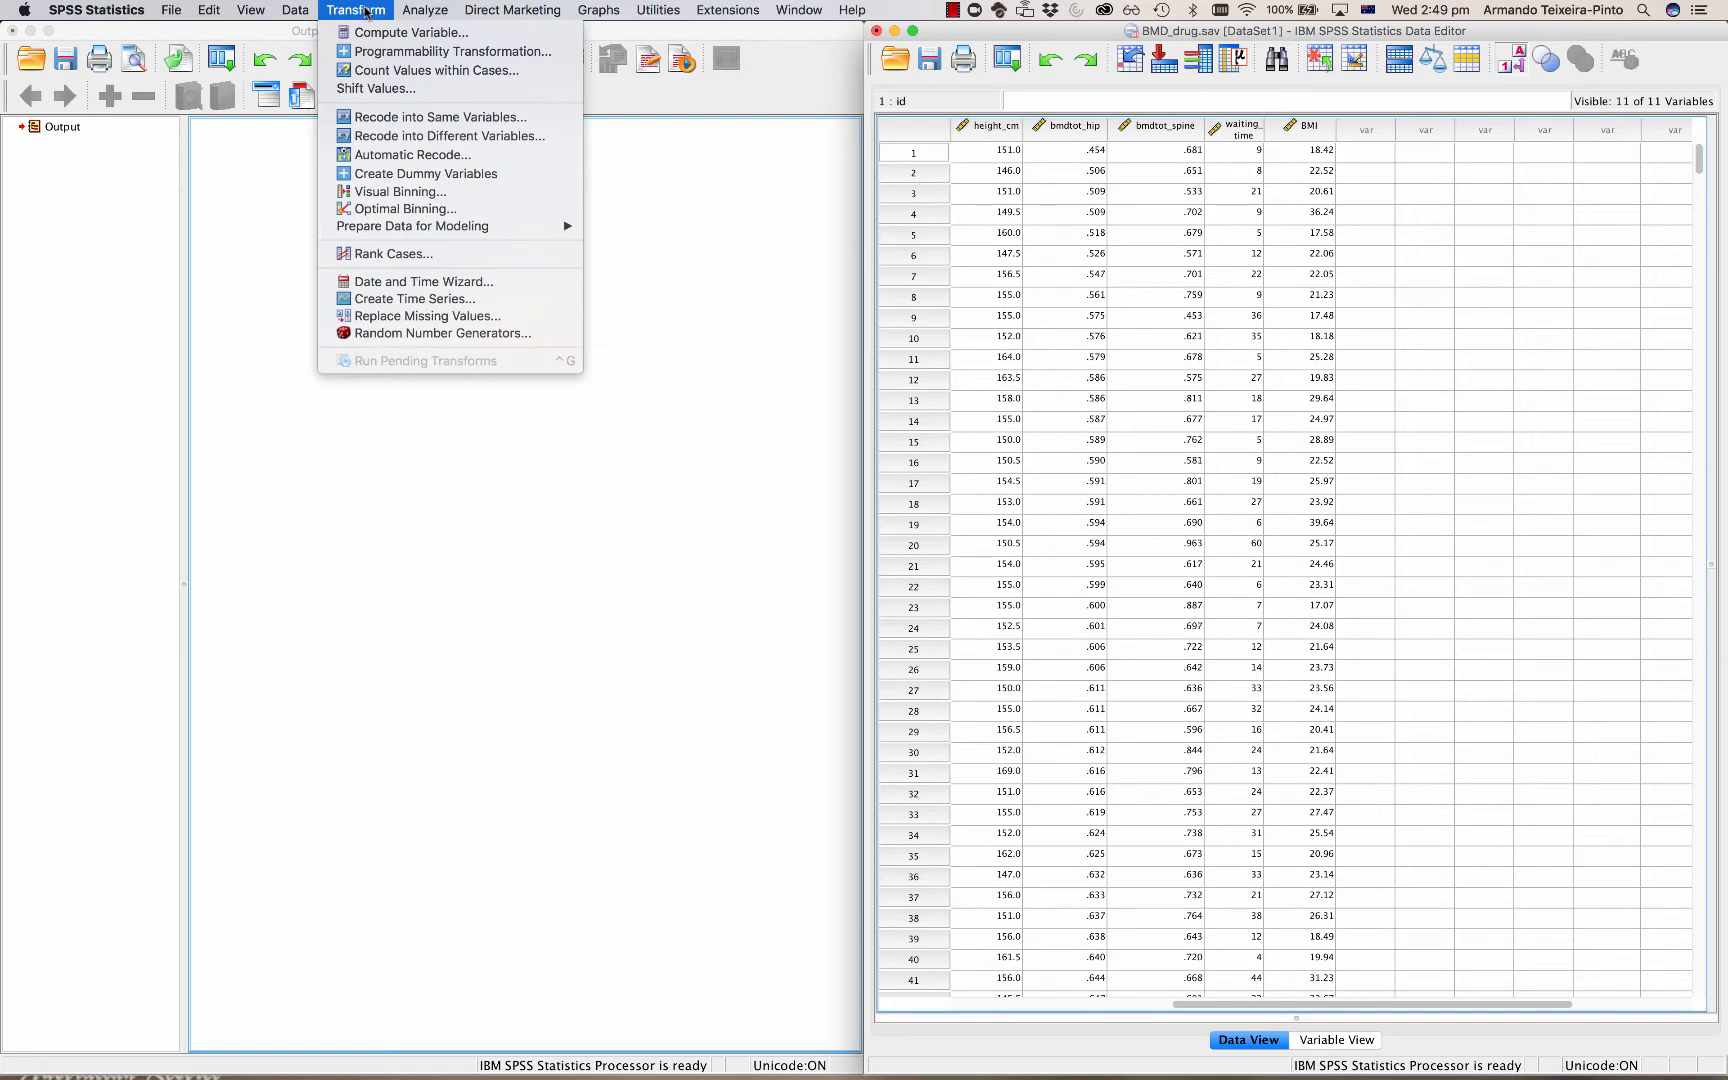
left_click(400, 138)
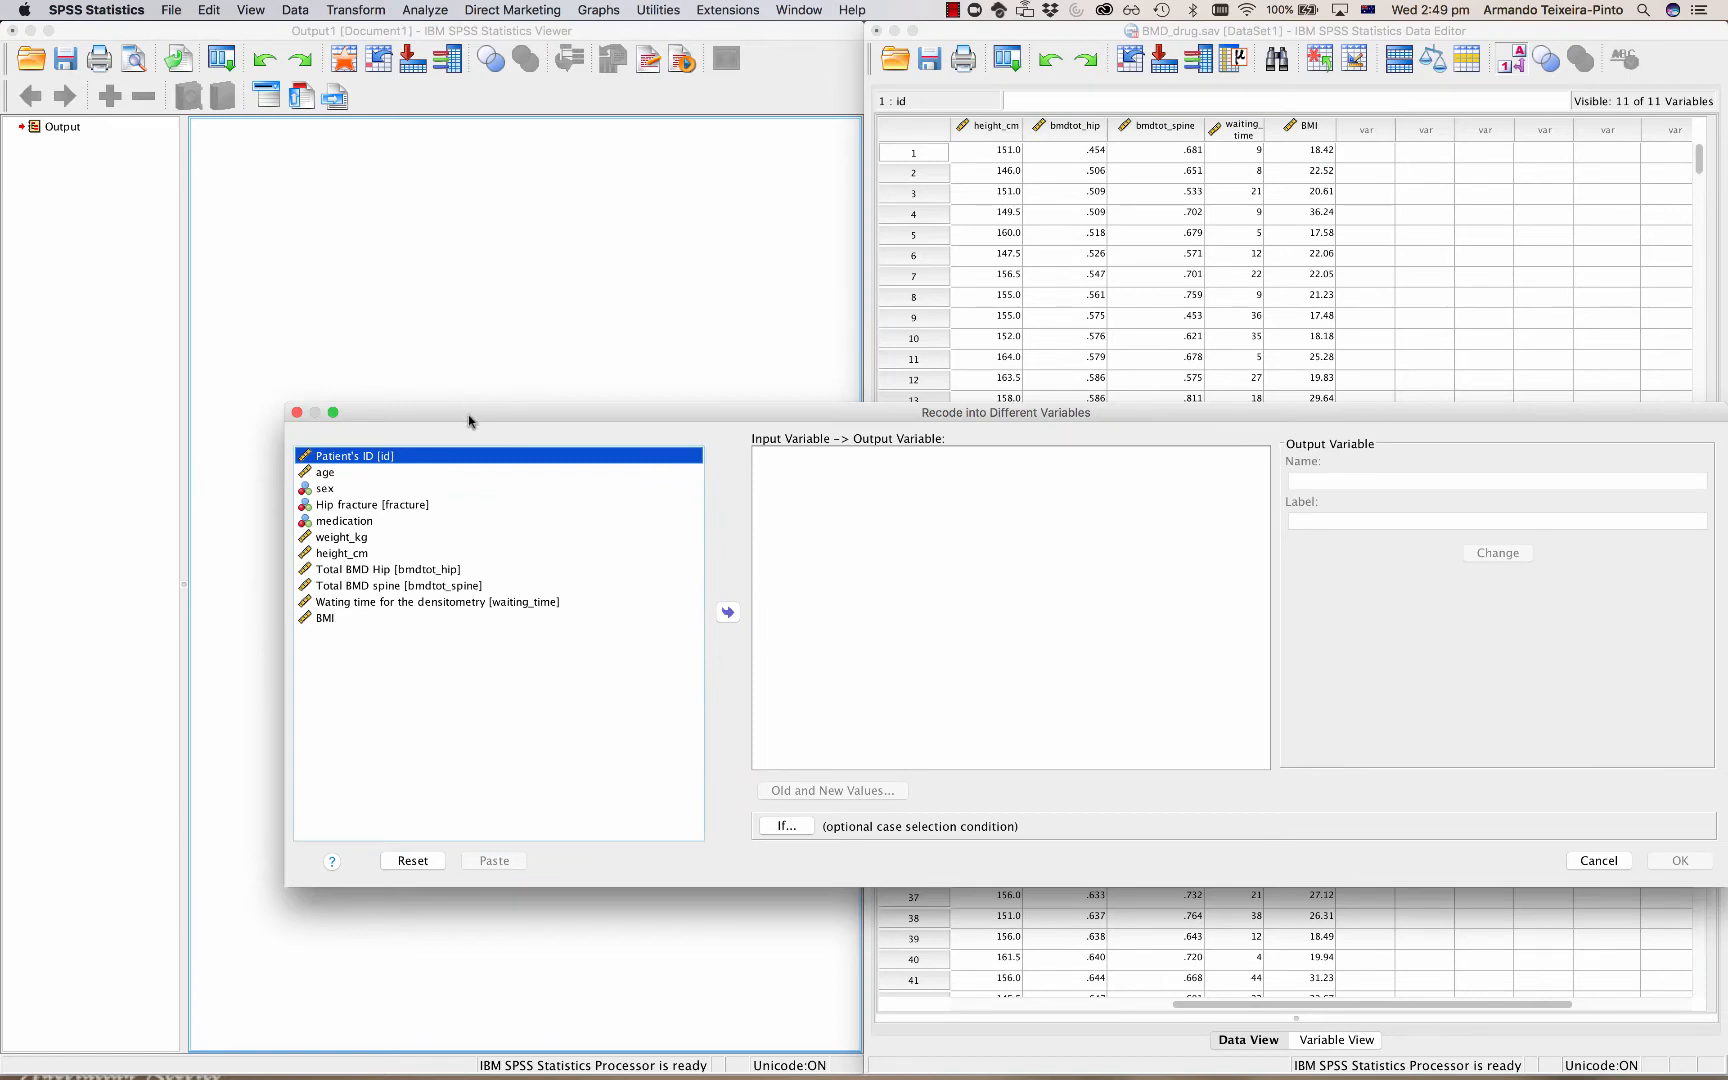
left_click_drag(468, 412, 369, 193)
left_click(249, 398)
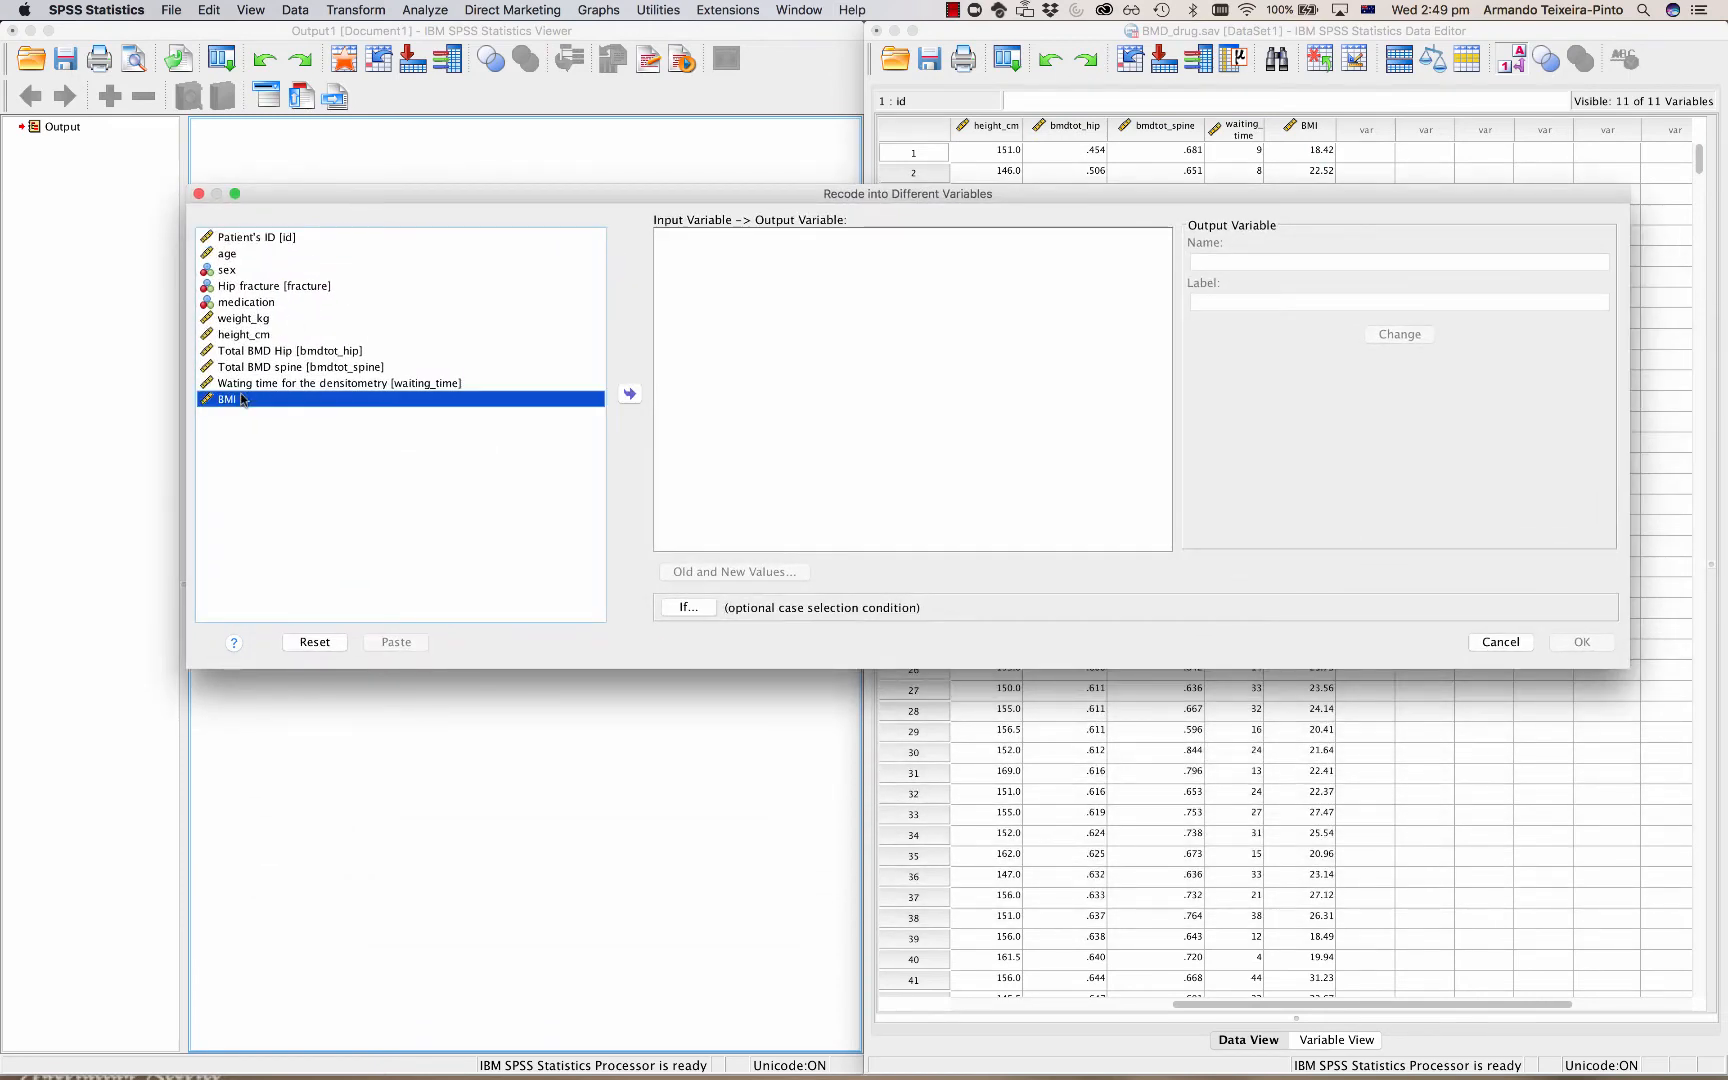
left_click(629, 395)
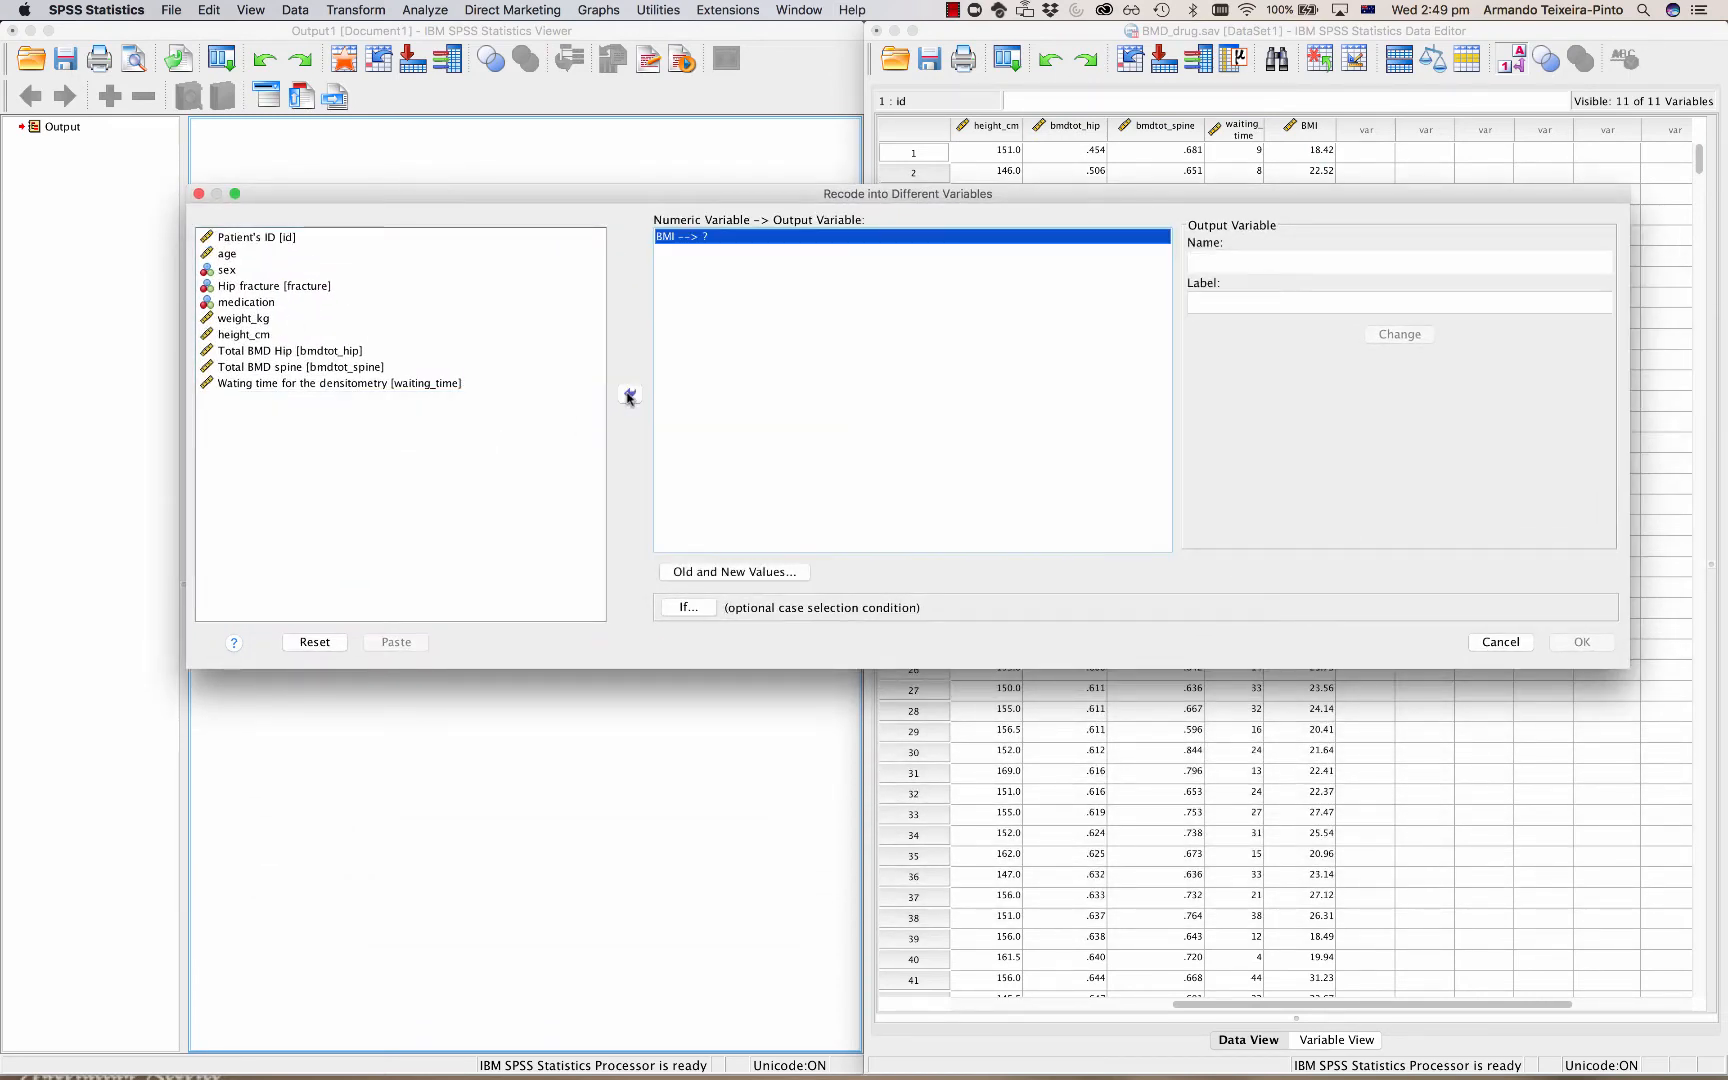
Name the output variable BMIcat, label it "Groups of BMI", and assign it to BMI
left_click(1210, 255)
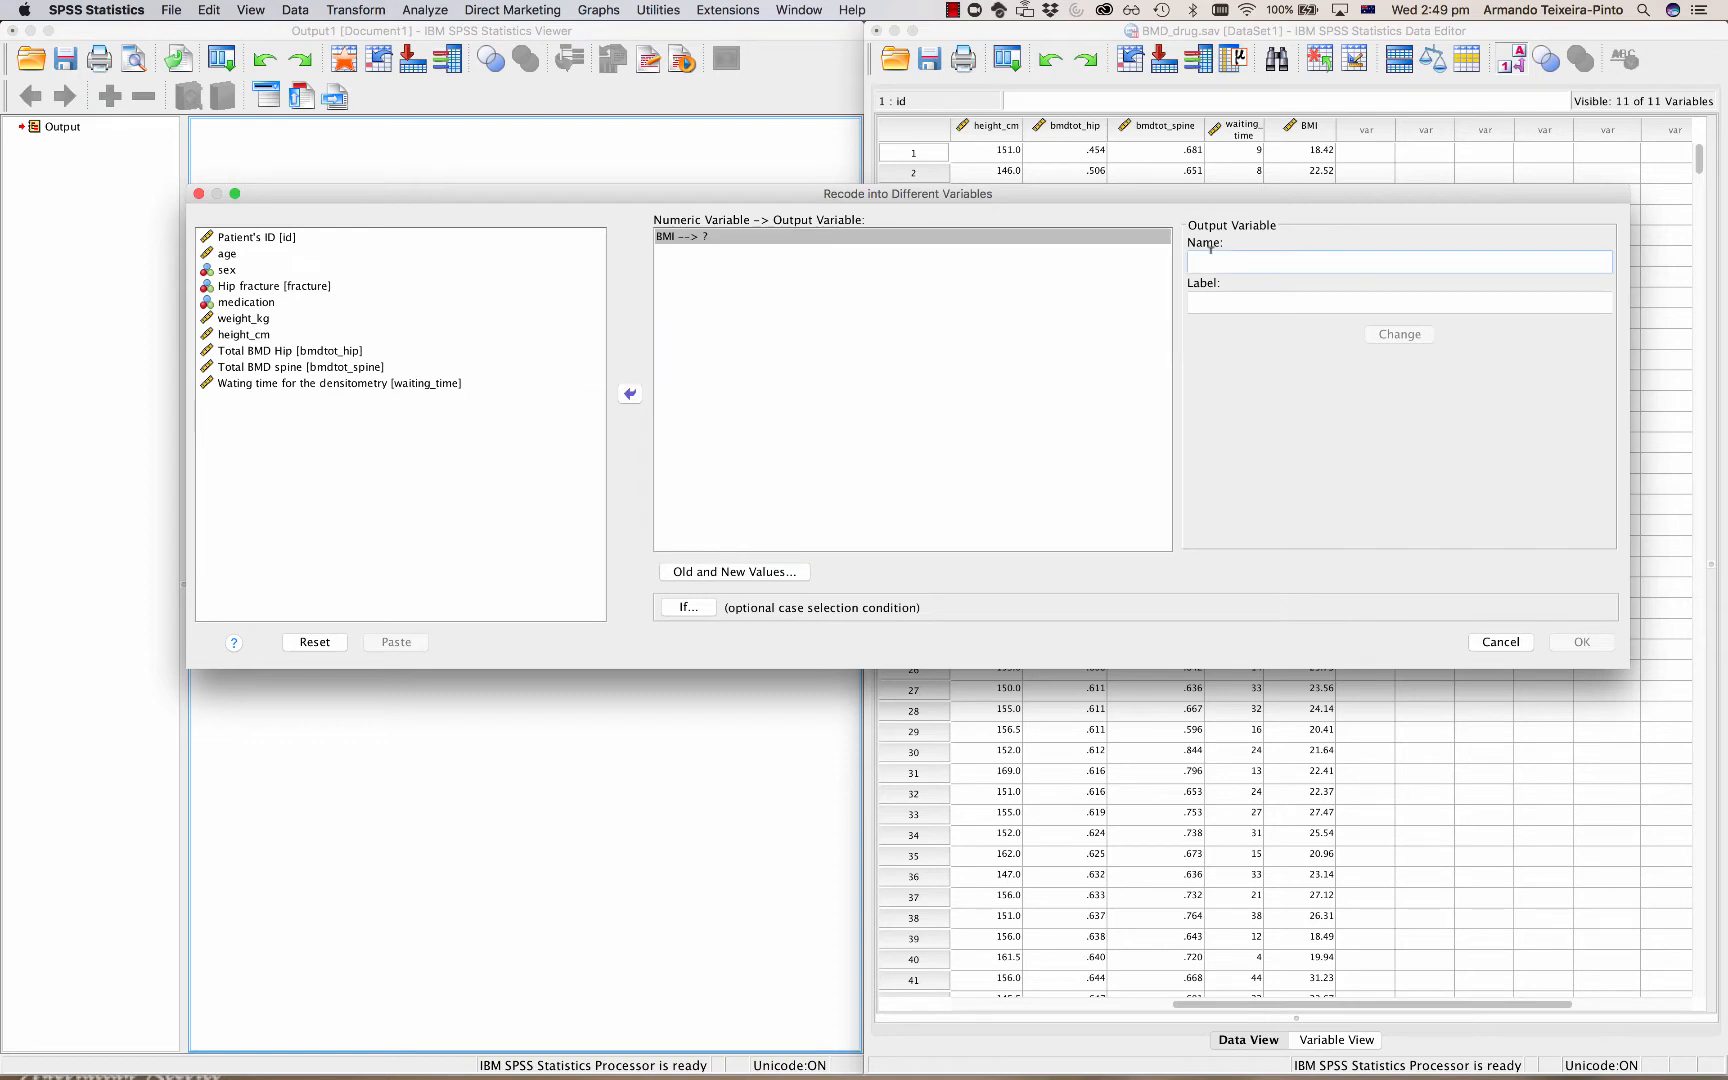
type("BMIcat")
left_click(1260, 302)
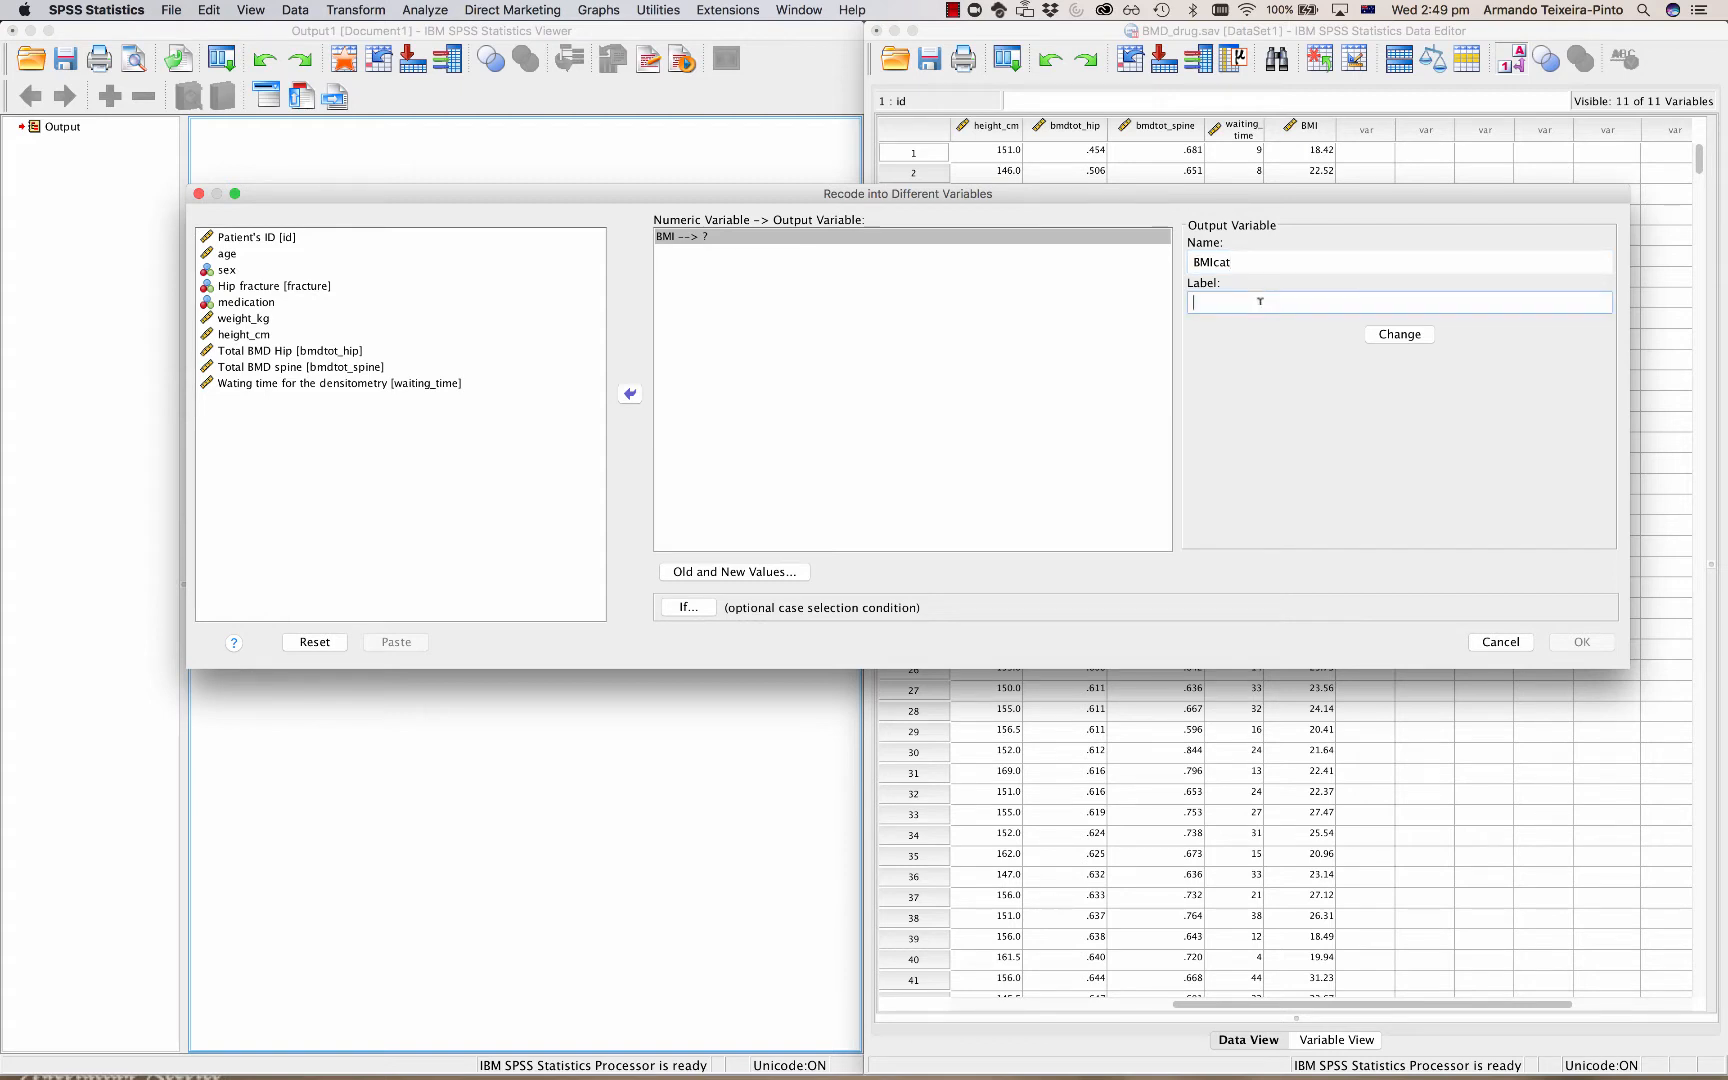
type("Groups of BMI")
left_click(1383, 335)
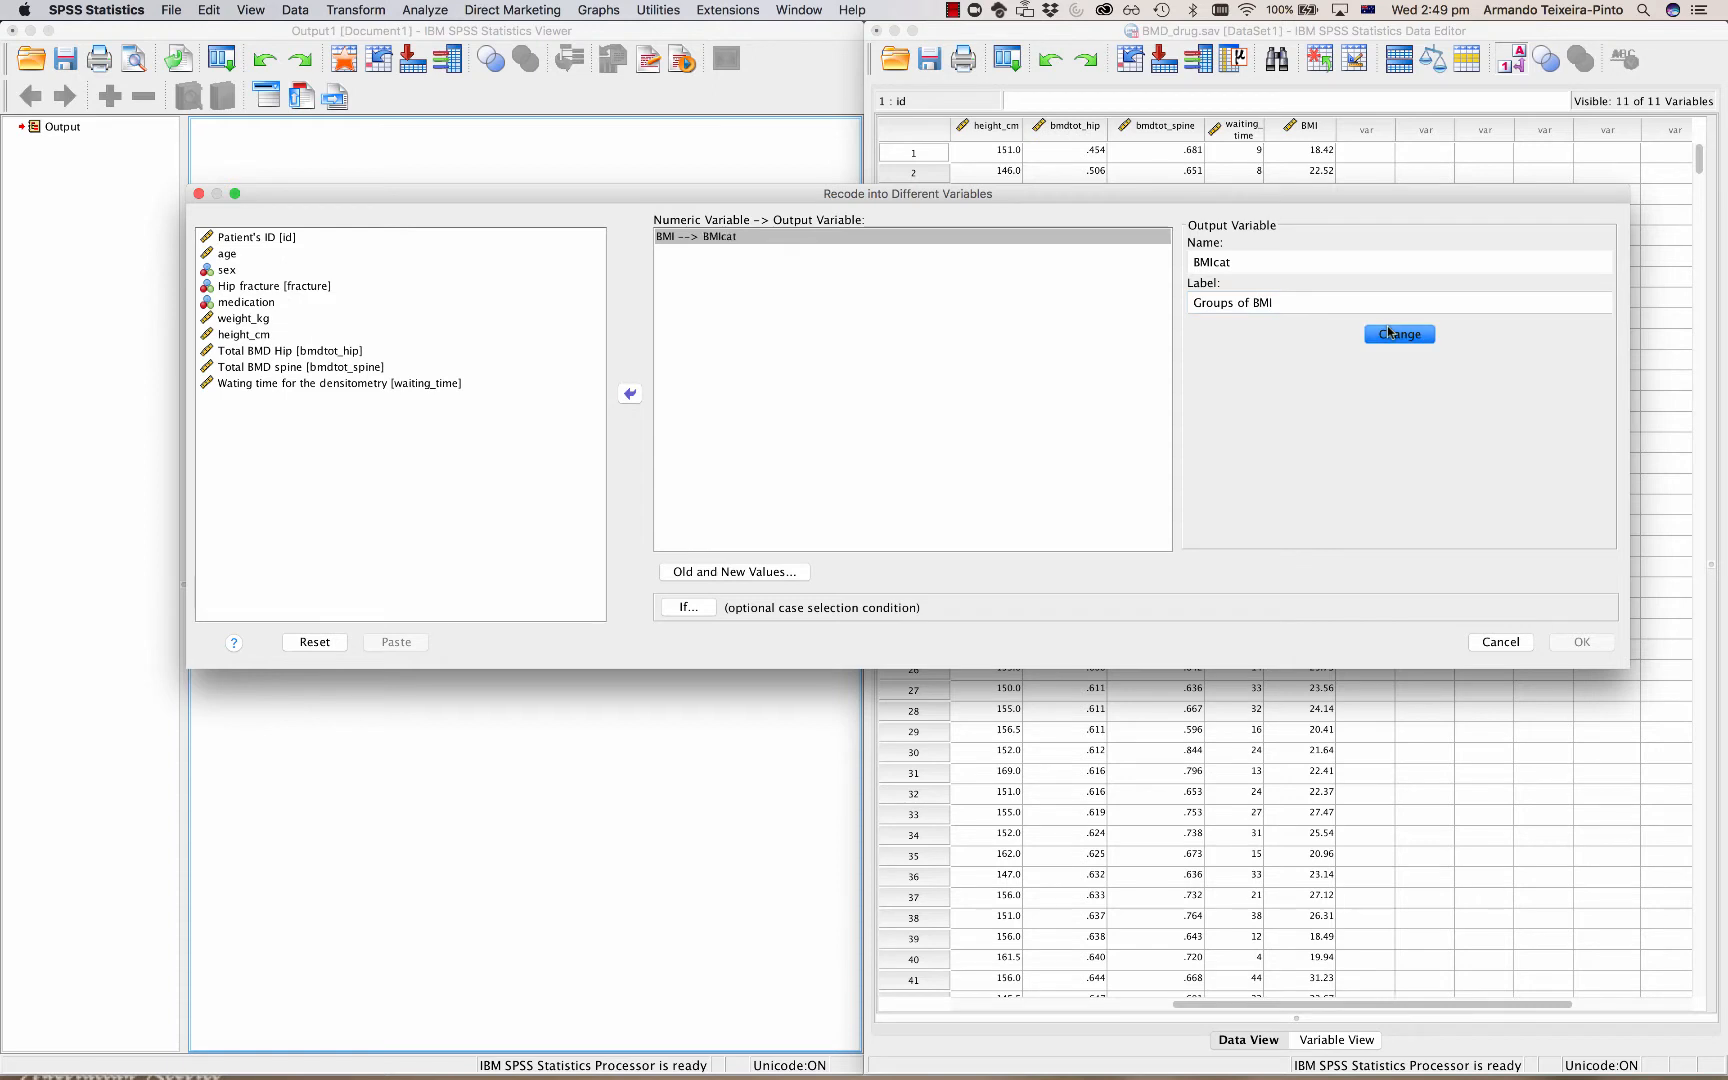
Add a recode rule that turns system- or user-missing BMI values into system-missing
left_click(763, 572)
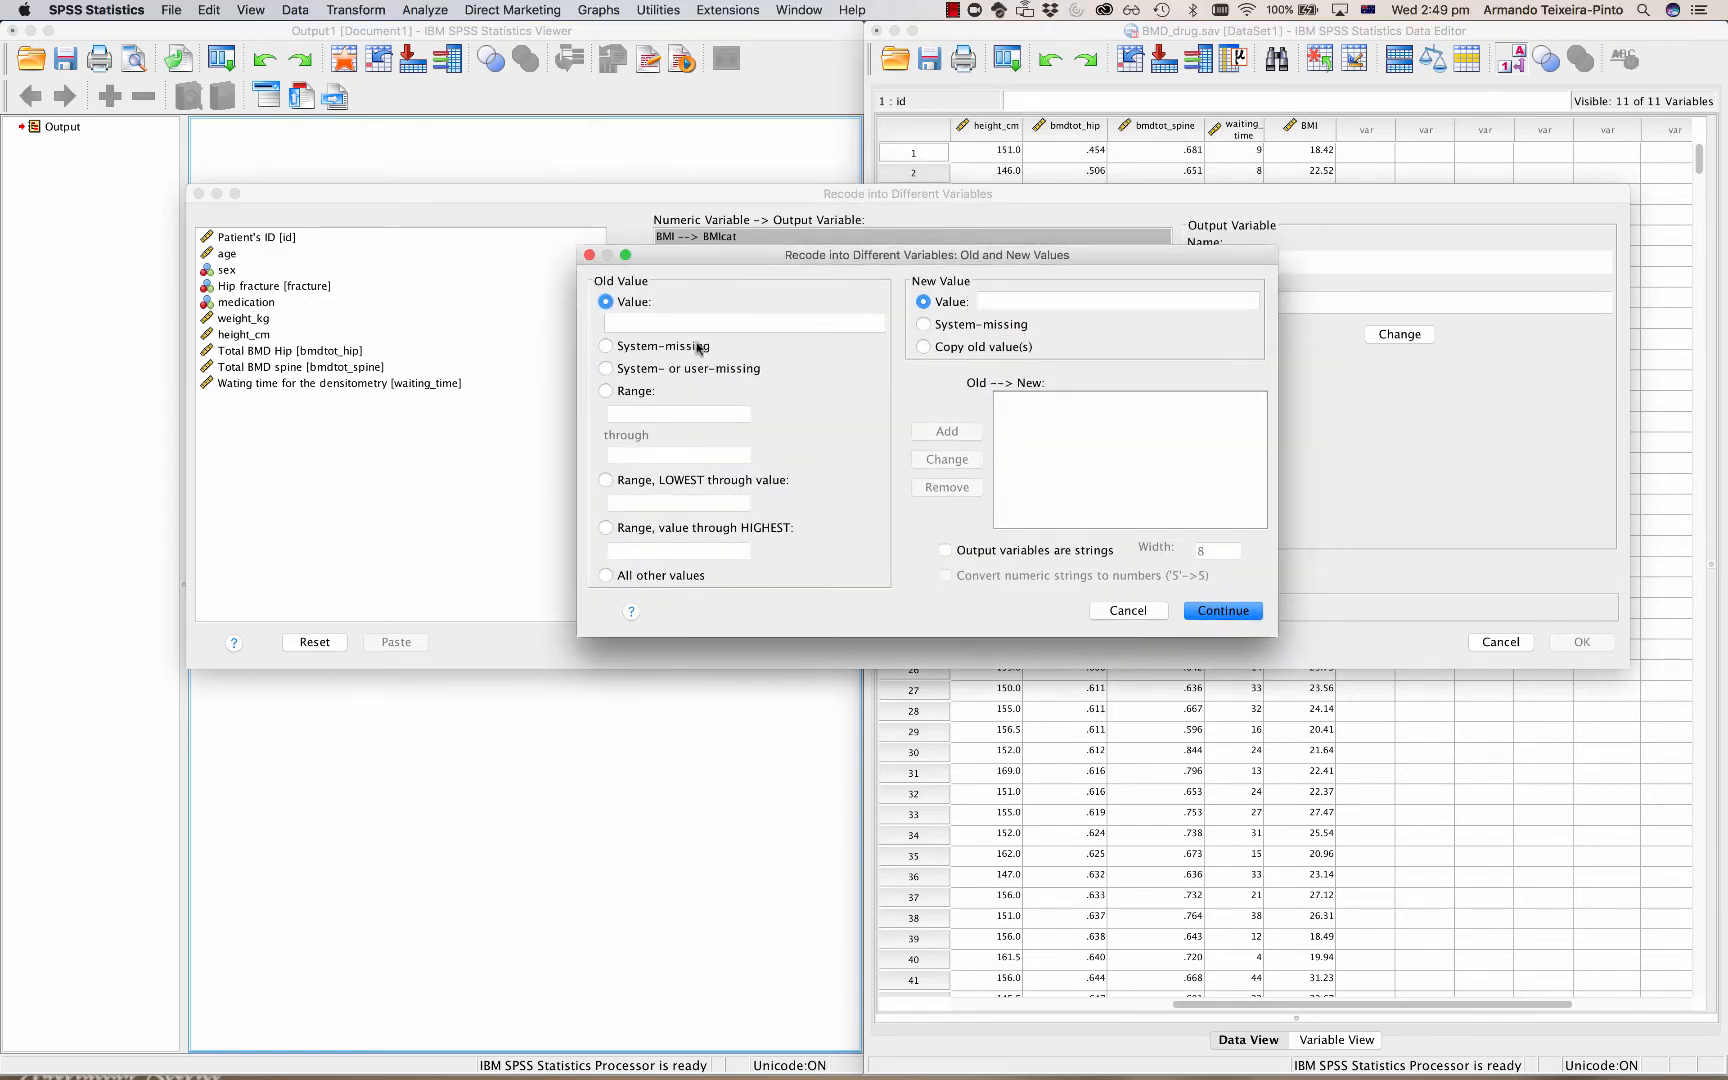
left_click(612, 369)
left_click(940, 326)
left_click(947, 433)
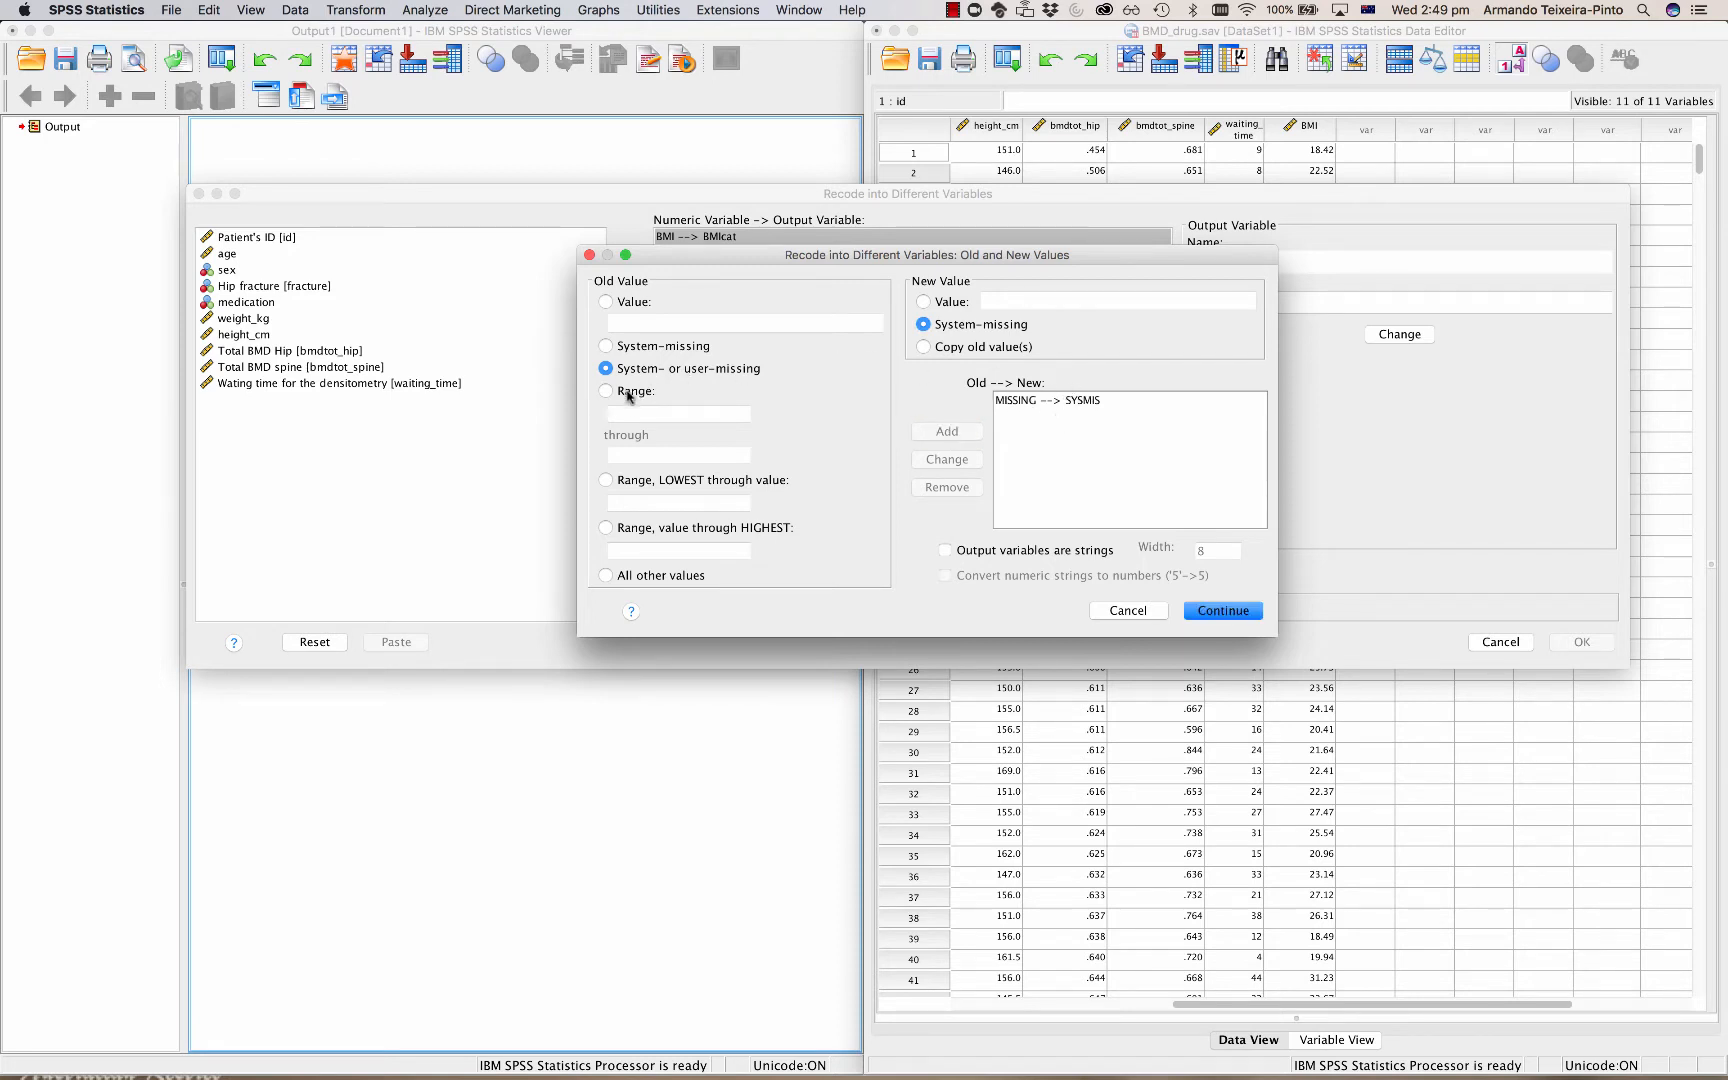
Add a recode rule that maps the lowest BMI value through 24.999 to 1
left_click(636, 481)
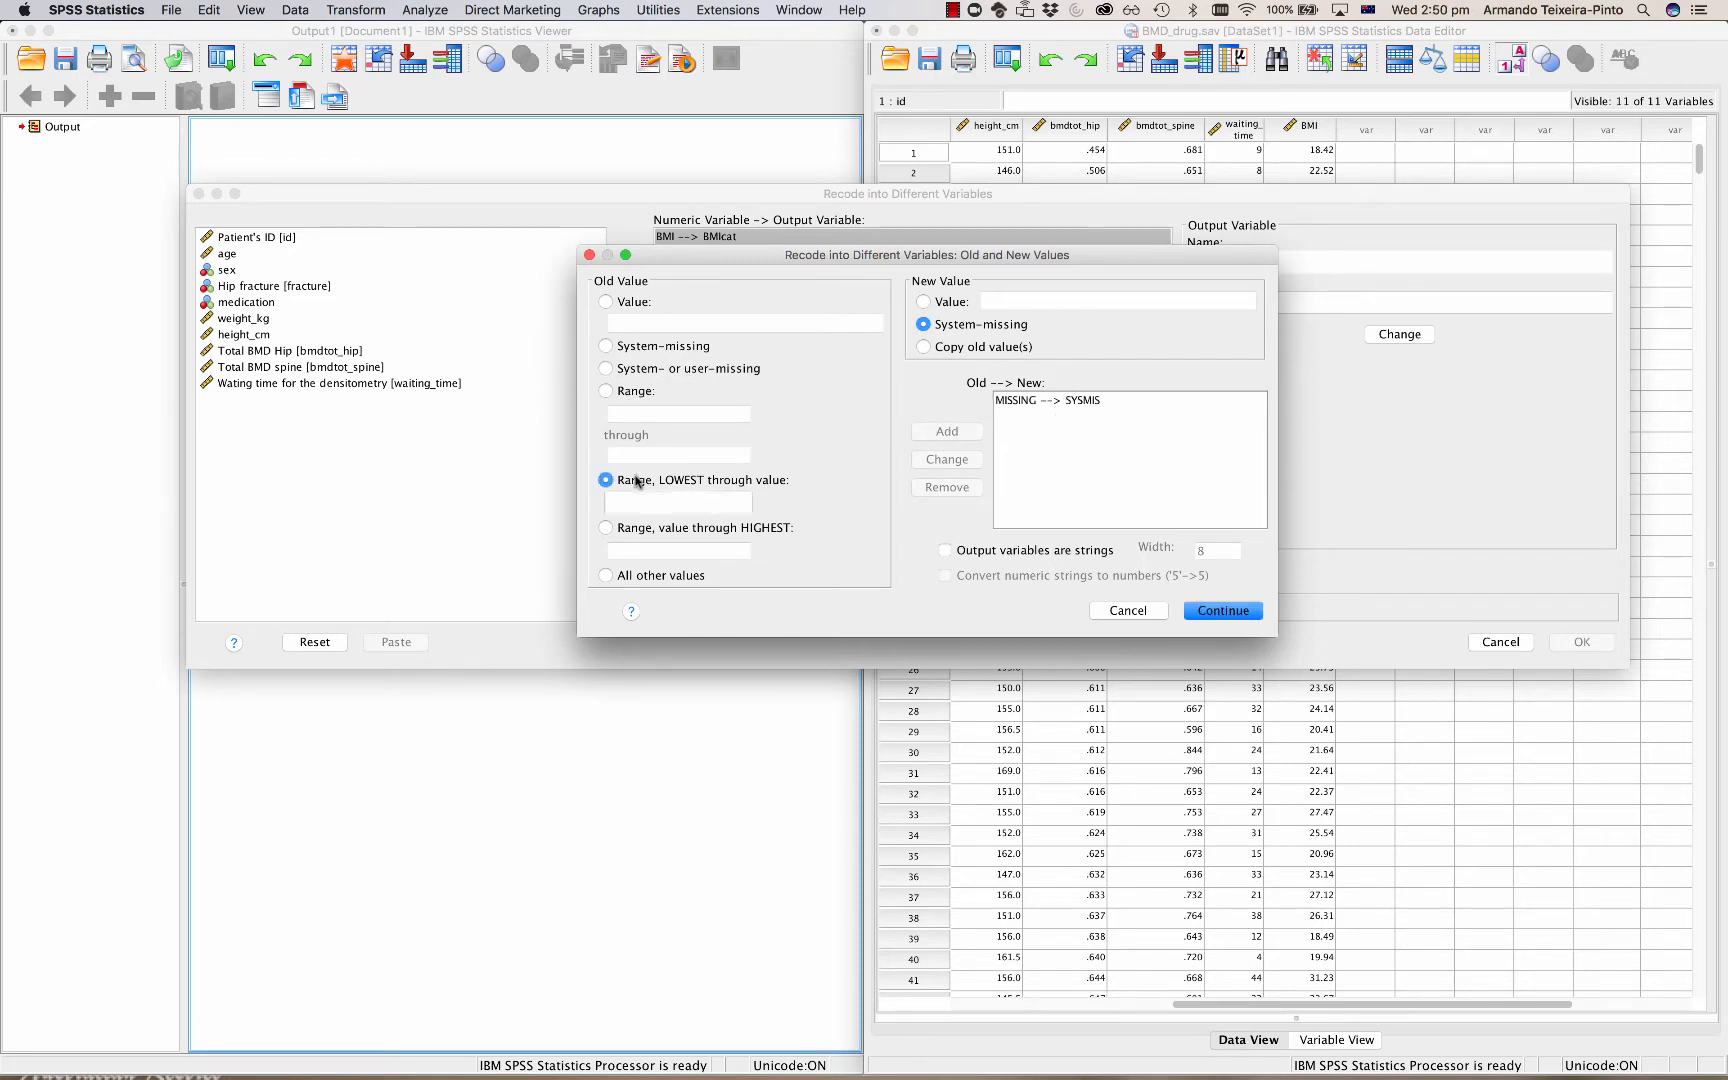
left_click(643, 496)
type("24.999")
left_click(947, 303)
left_click(998, 298)
type("1")
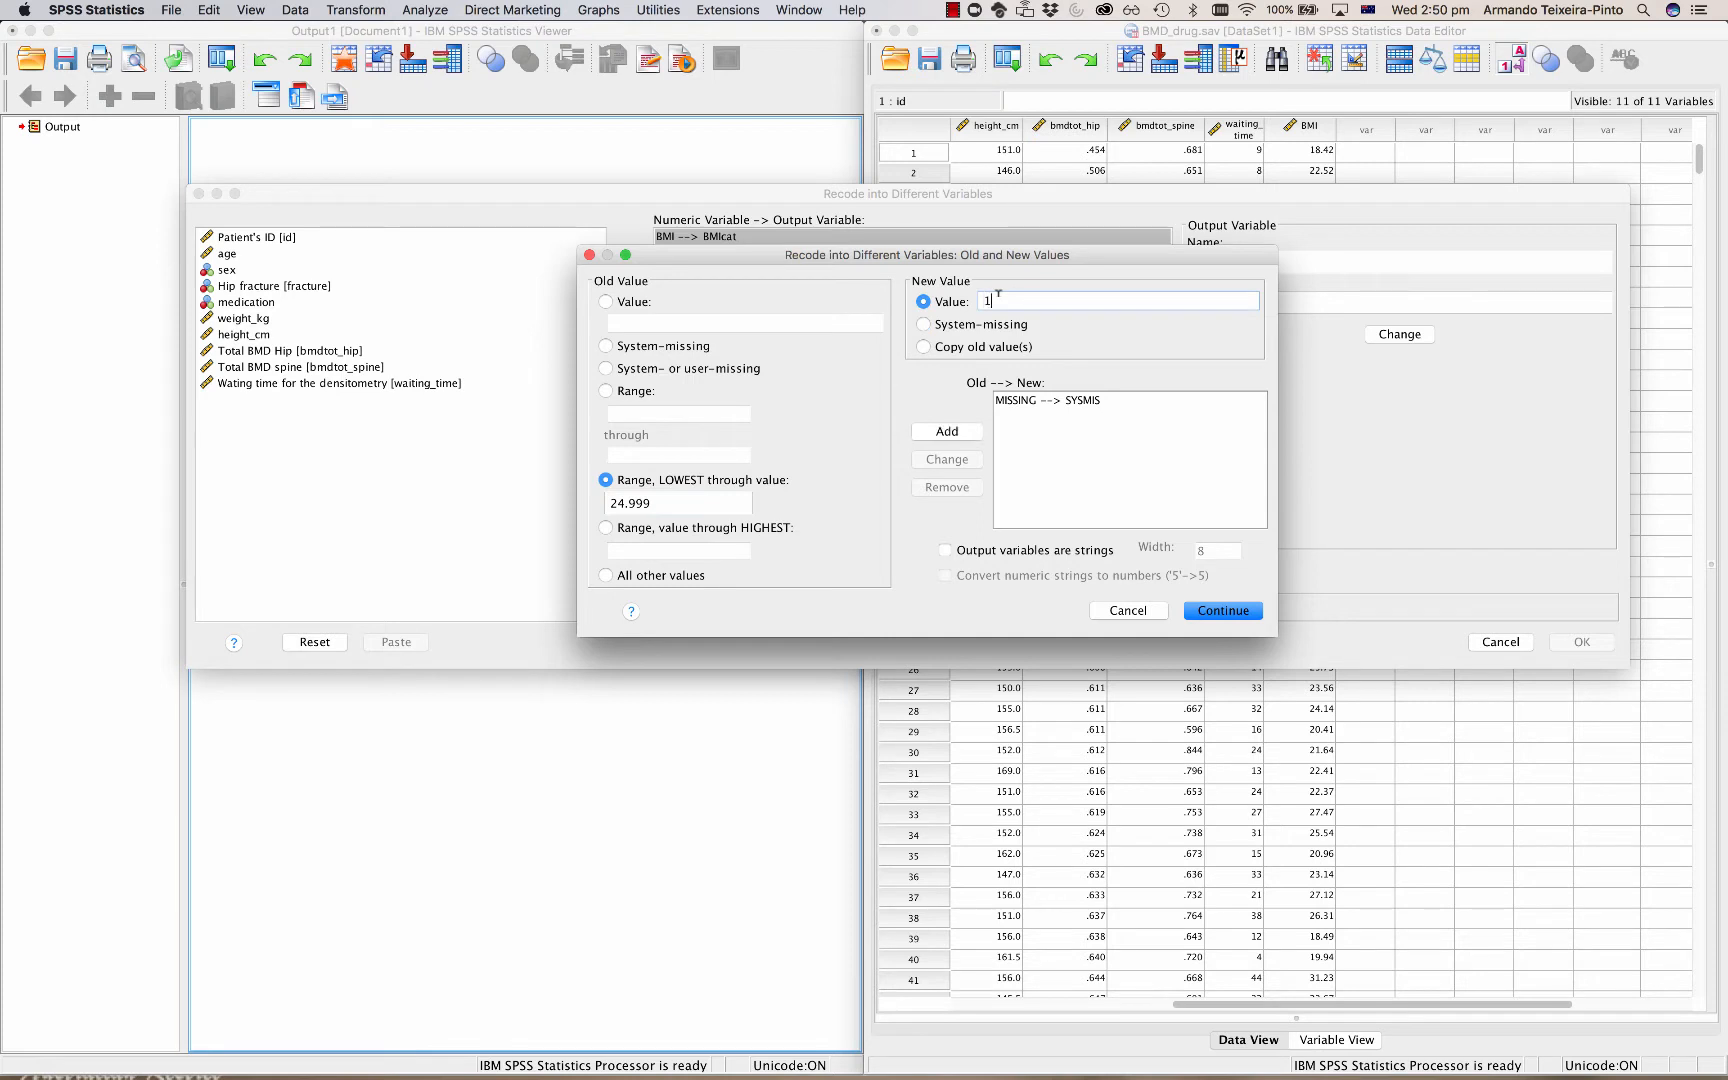
left_click(951, 434)
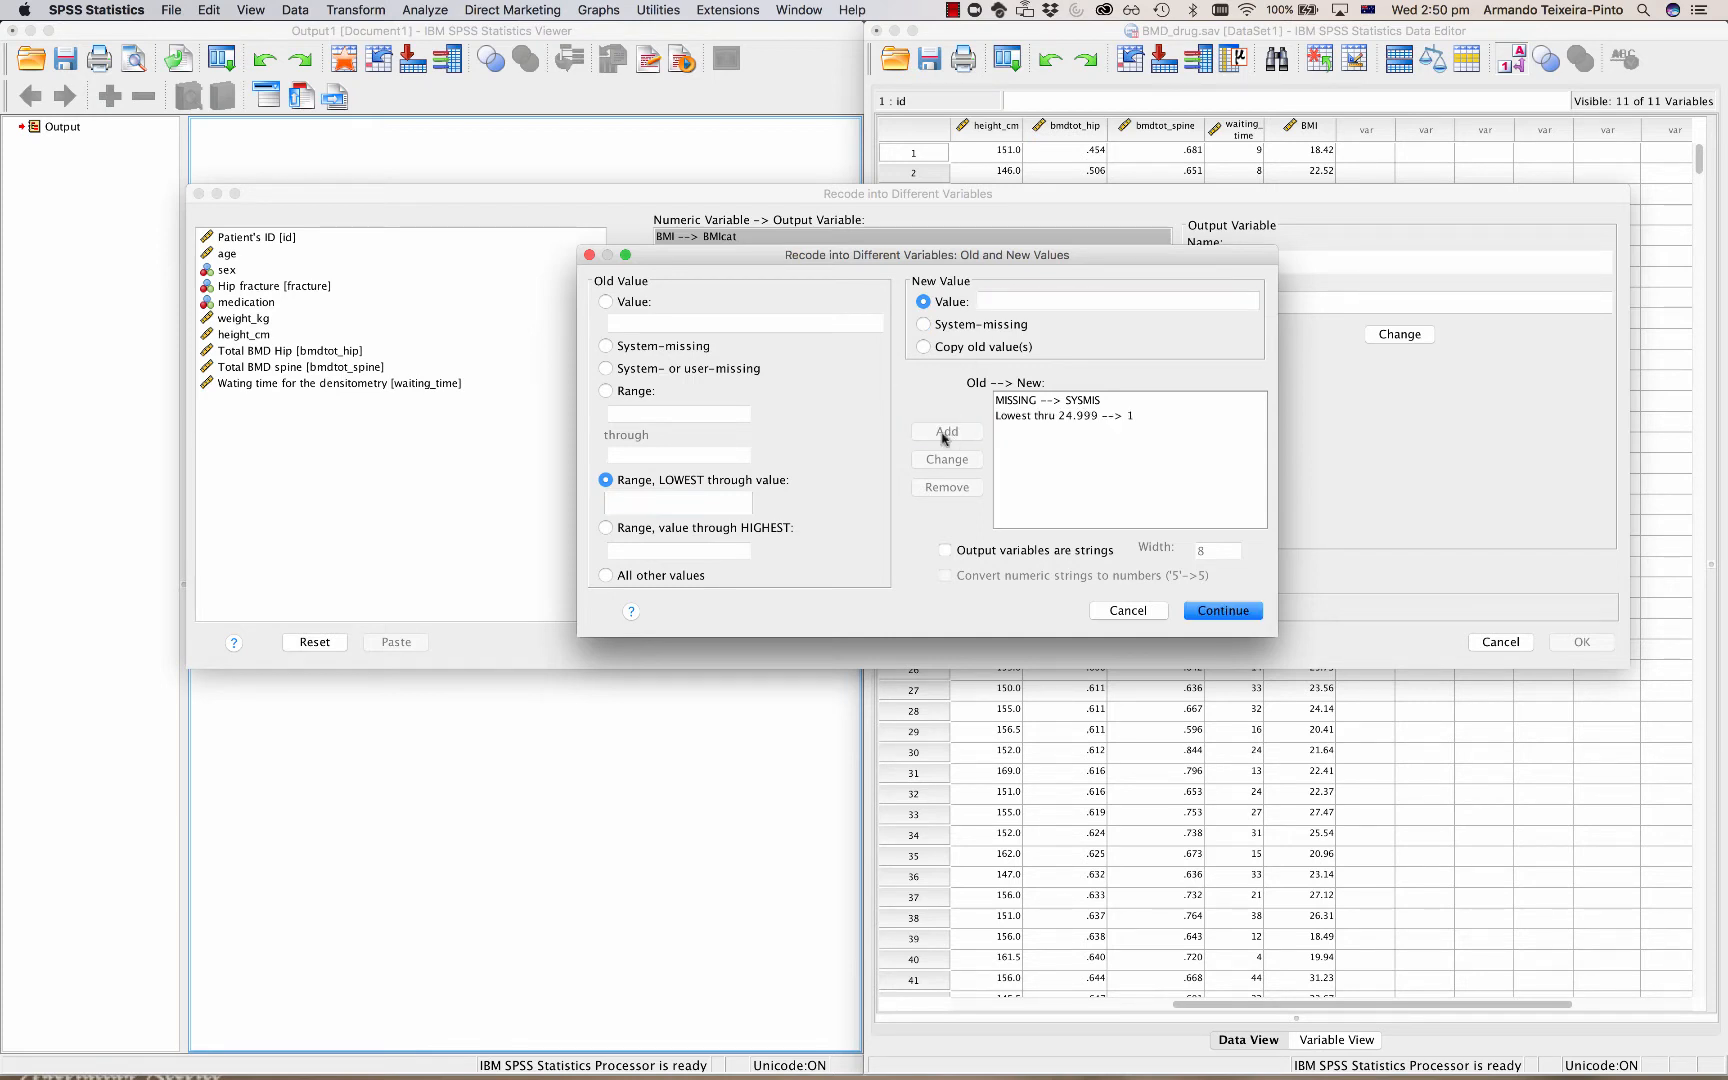
Add a recode rule that maps the BMI range 25 through 30 to 2
left_click(622, 408)
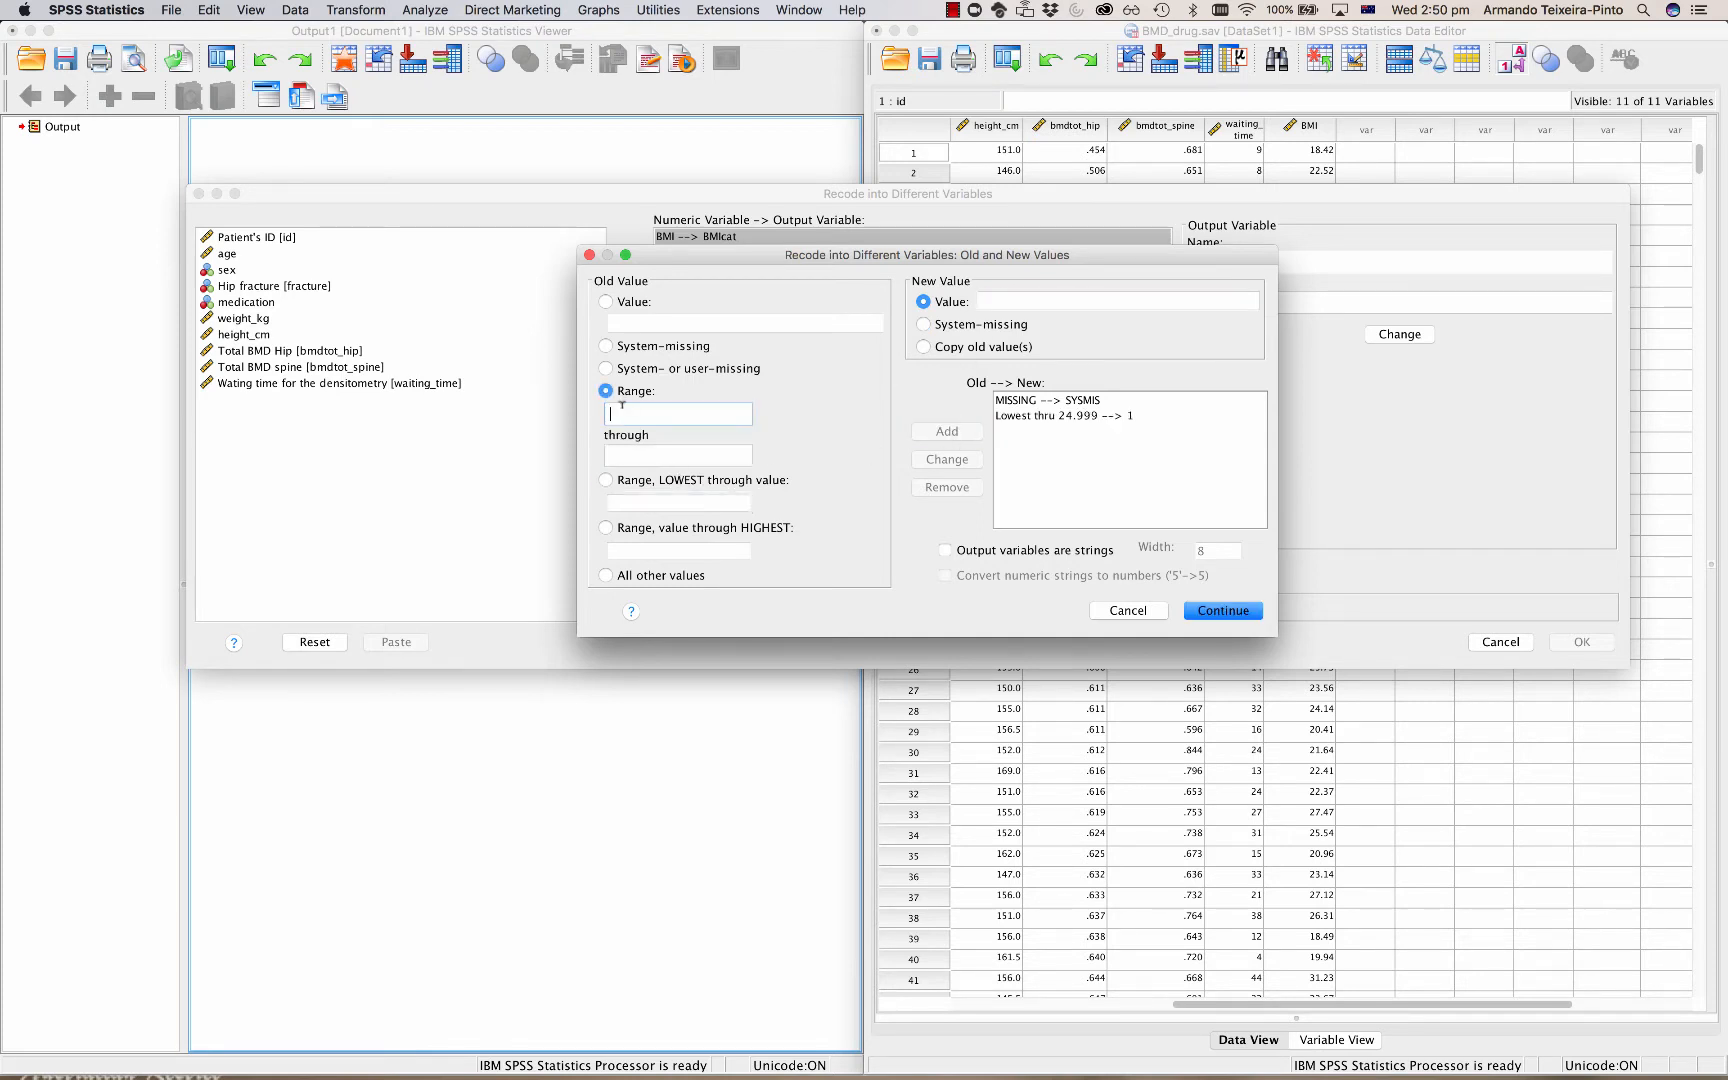
left_click(634, 453)
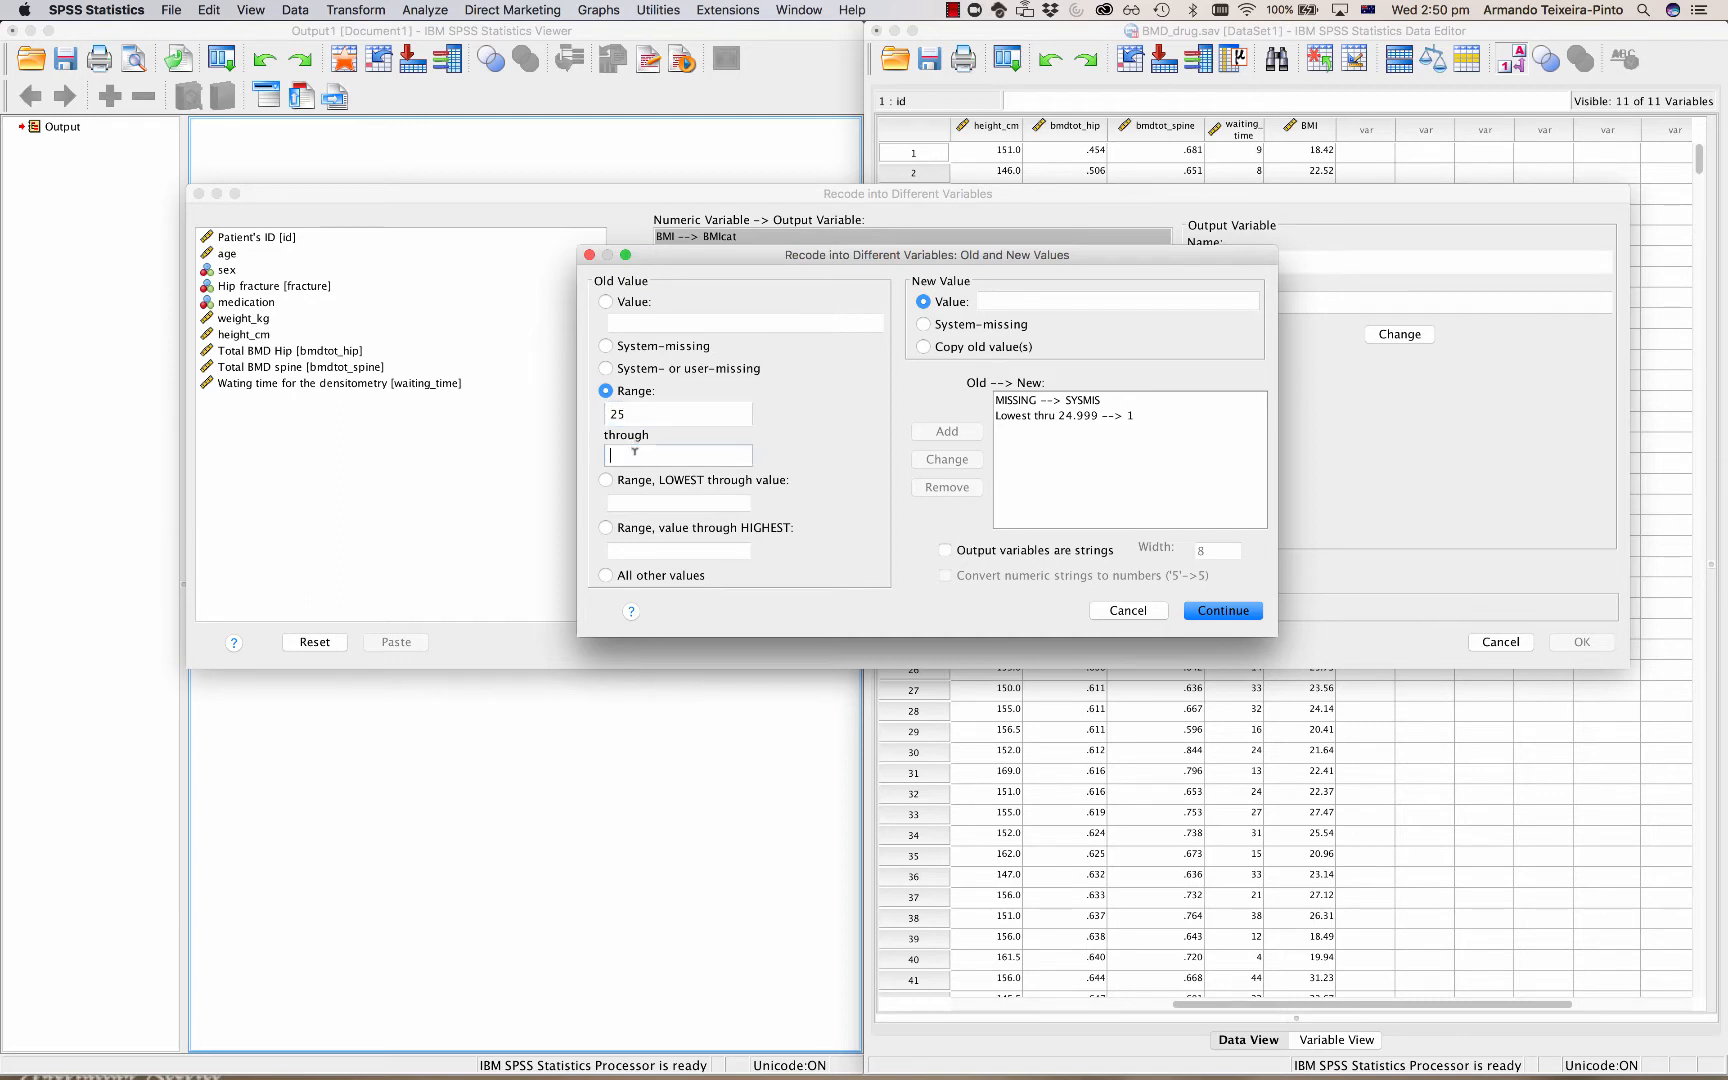
left_click(1005, 293)
type("2")
left_click(955, 432)
Add a recode rule that maps BMI from 30.001 through the highest value to 3, and run the recode
left_click(663, 527)
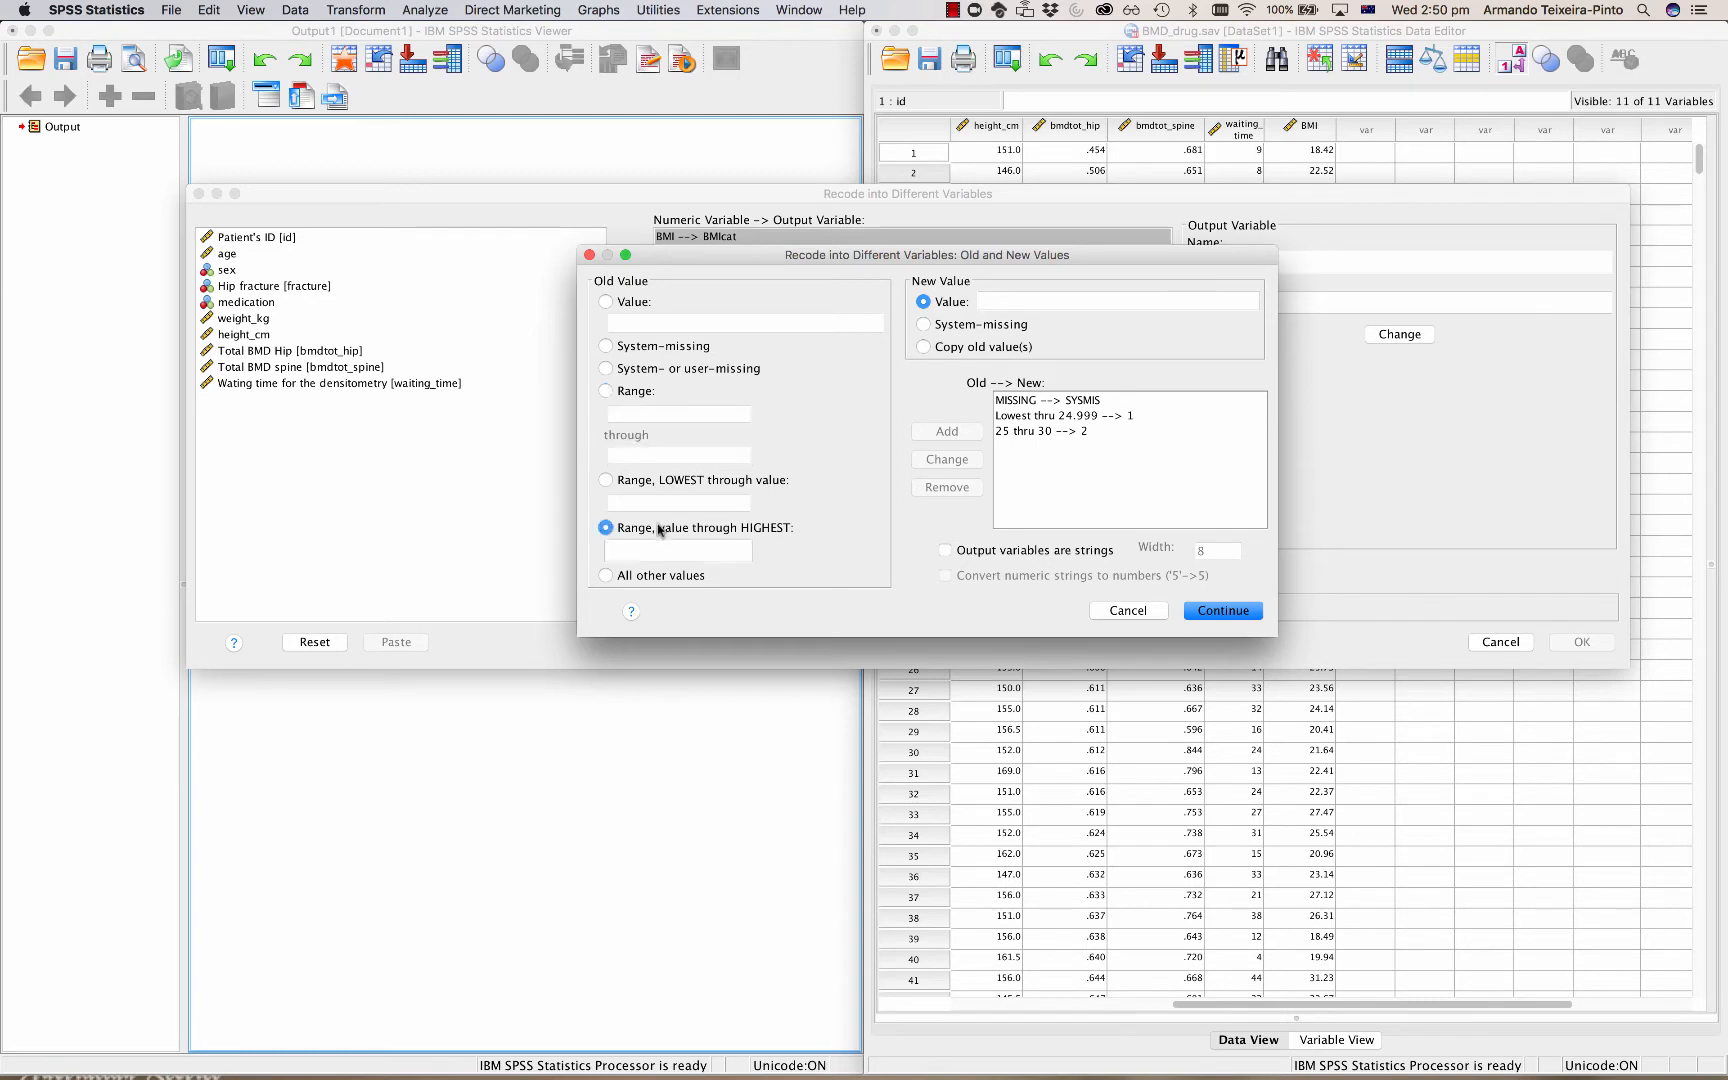
left_click(656, 546)
type("30.001")
left_click(1011, 299)
type("3")
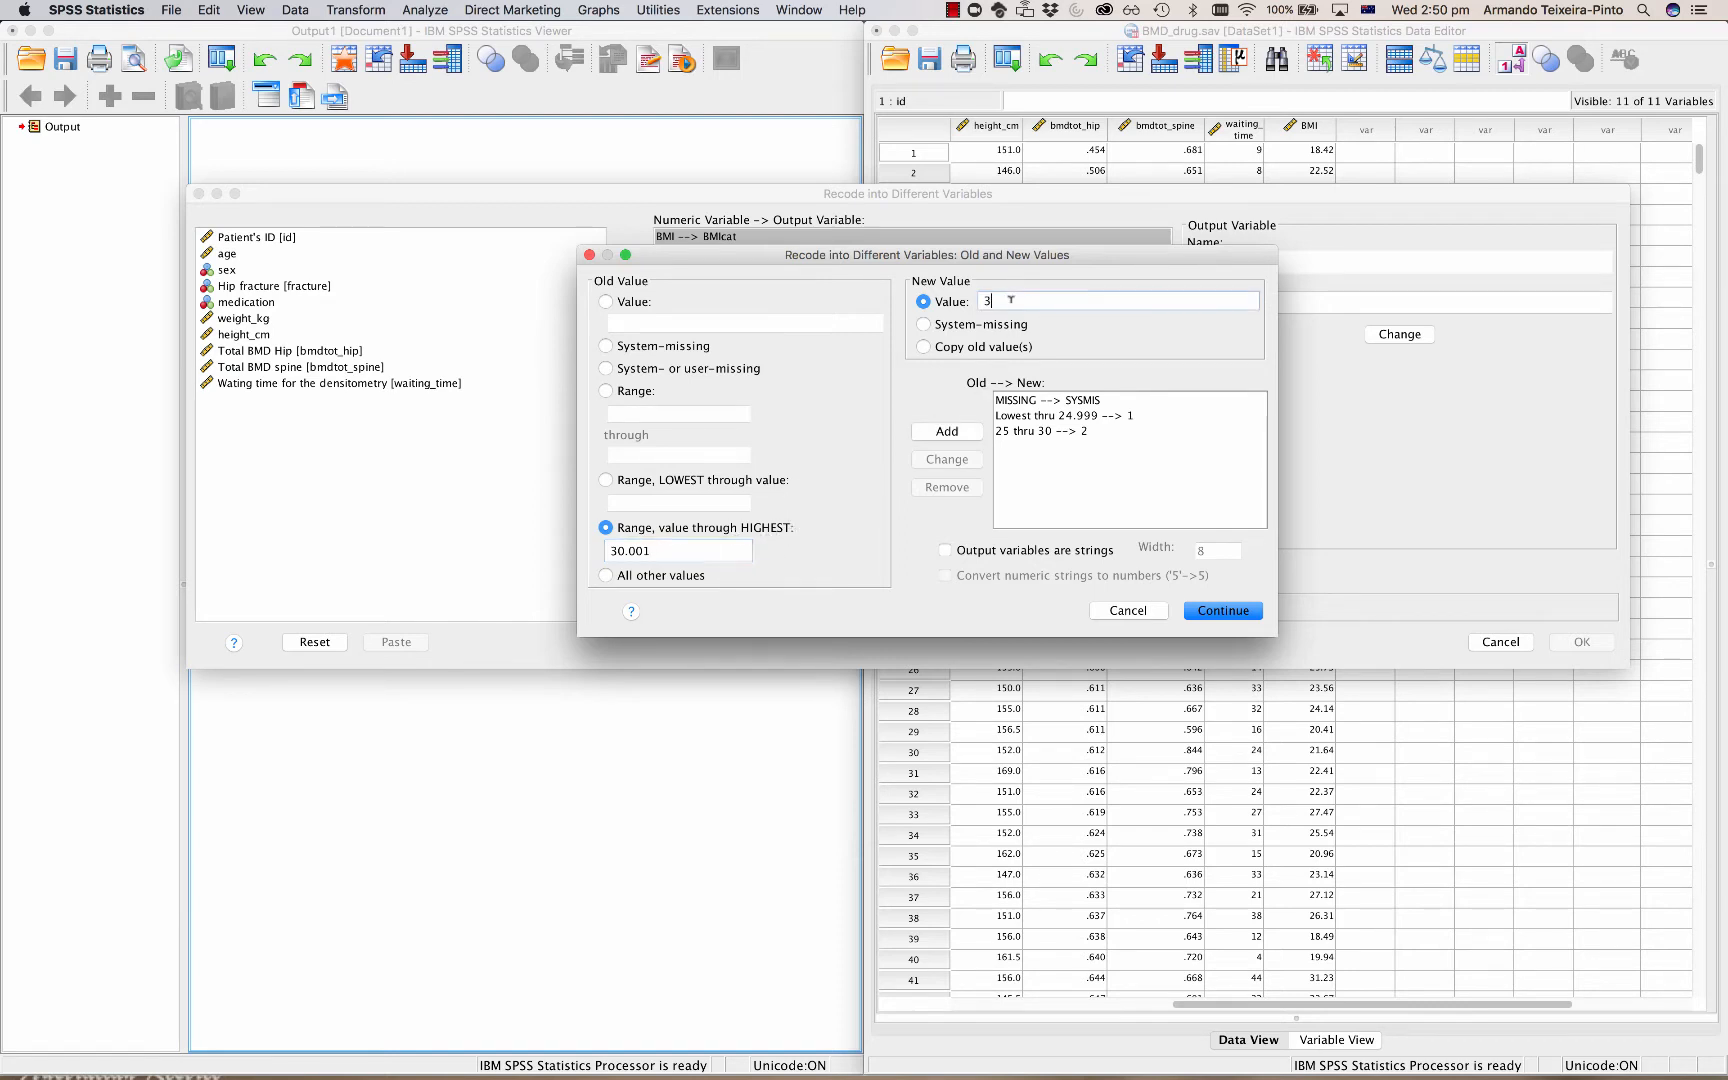
left_click(950, 432)
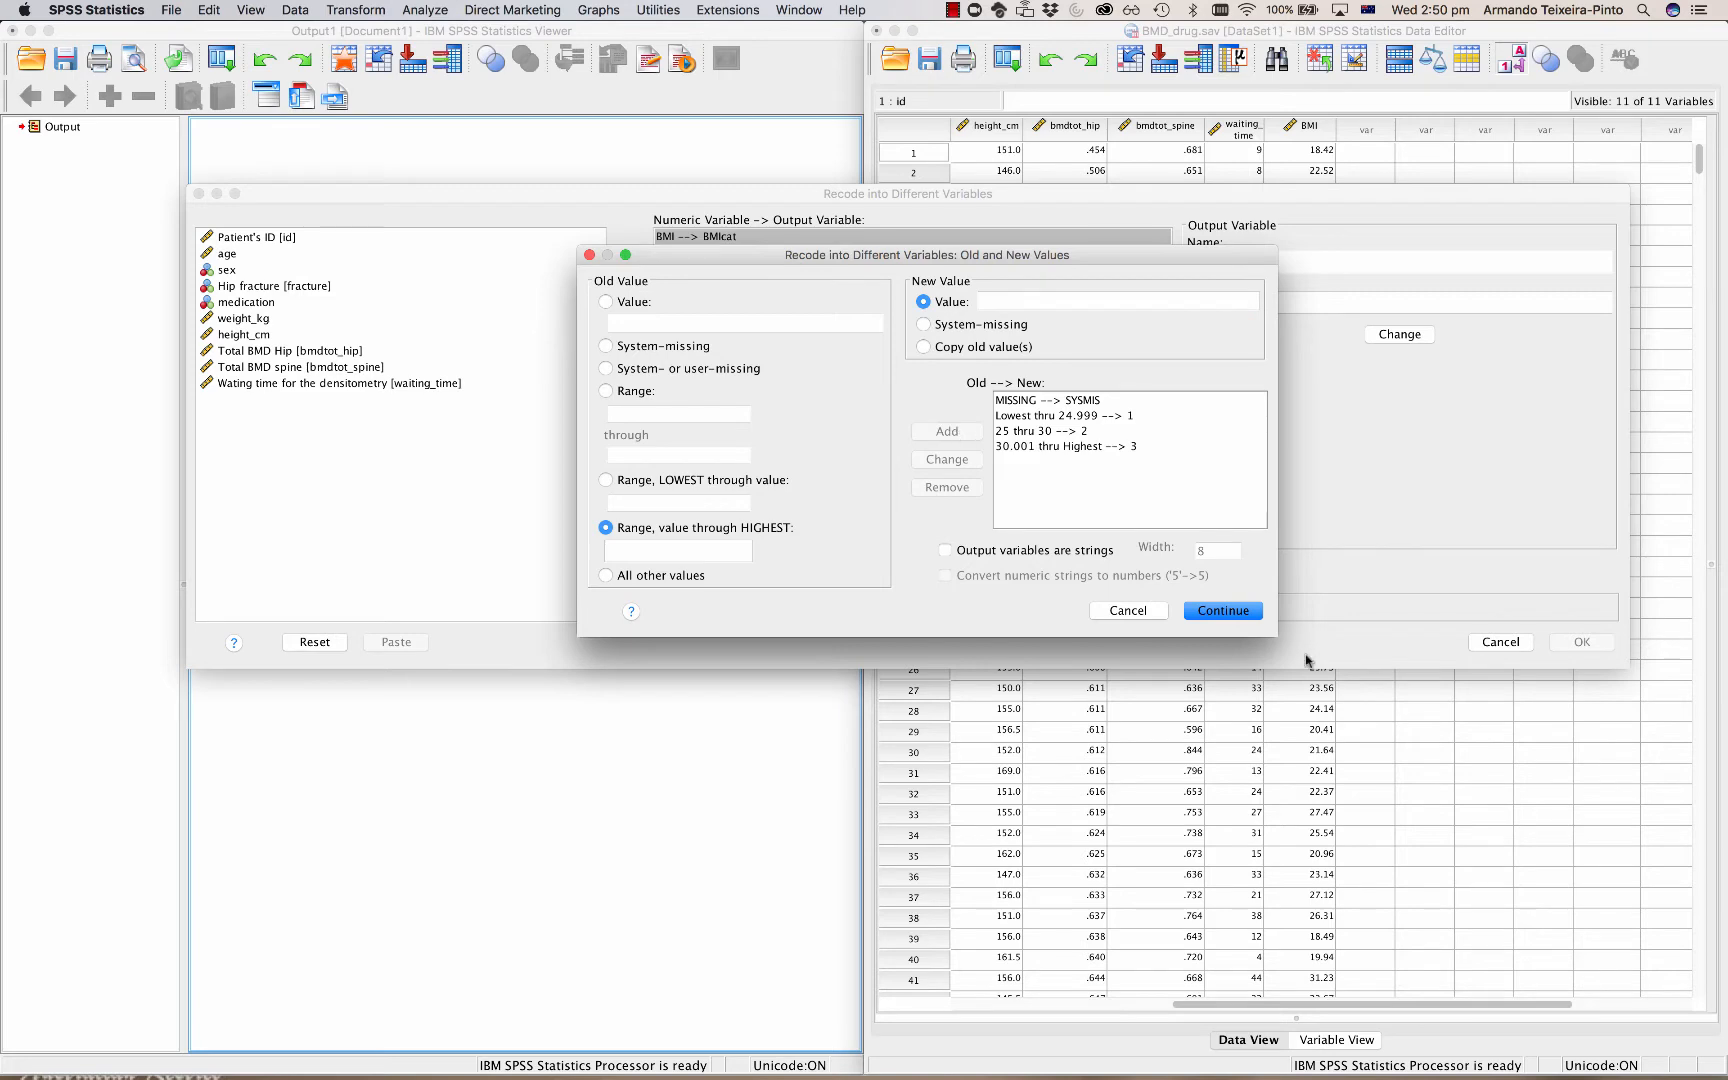
left_click(1245, 616)
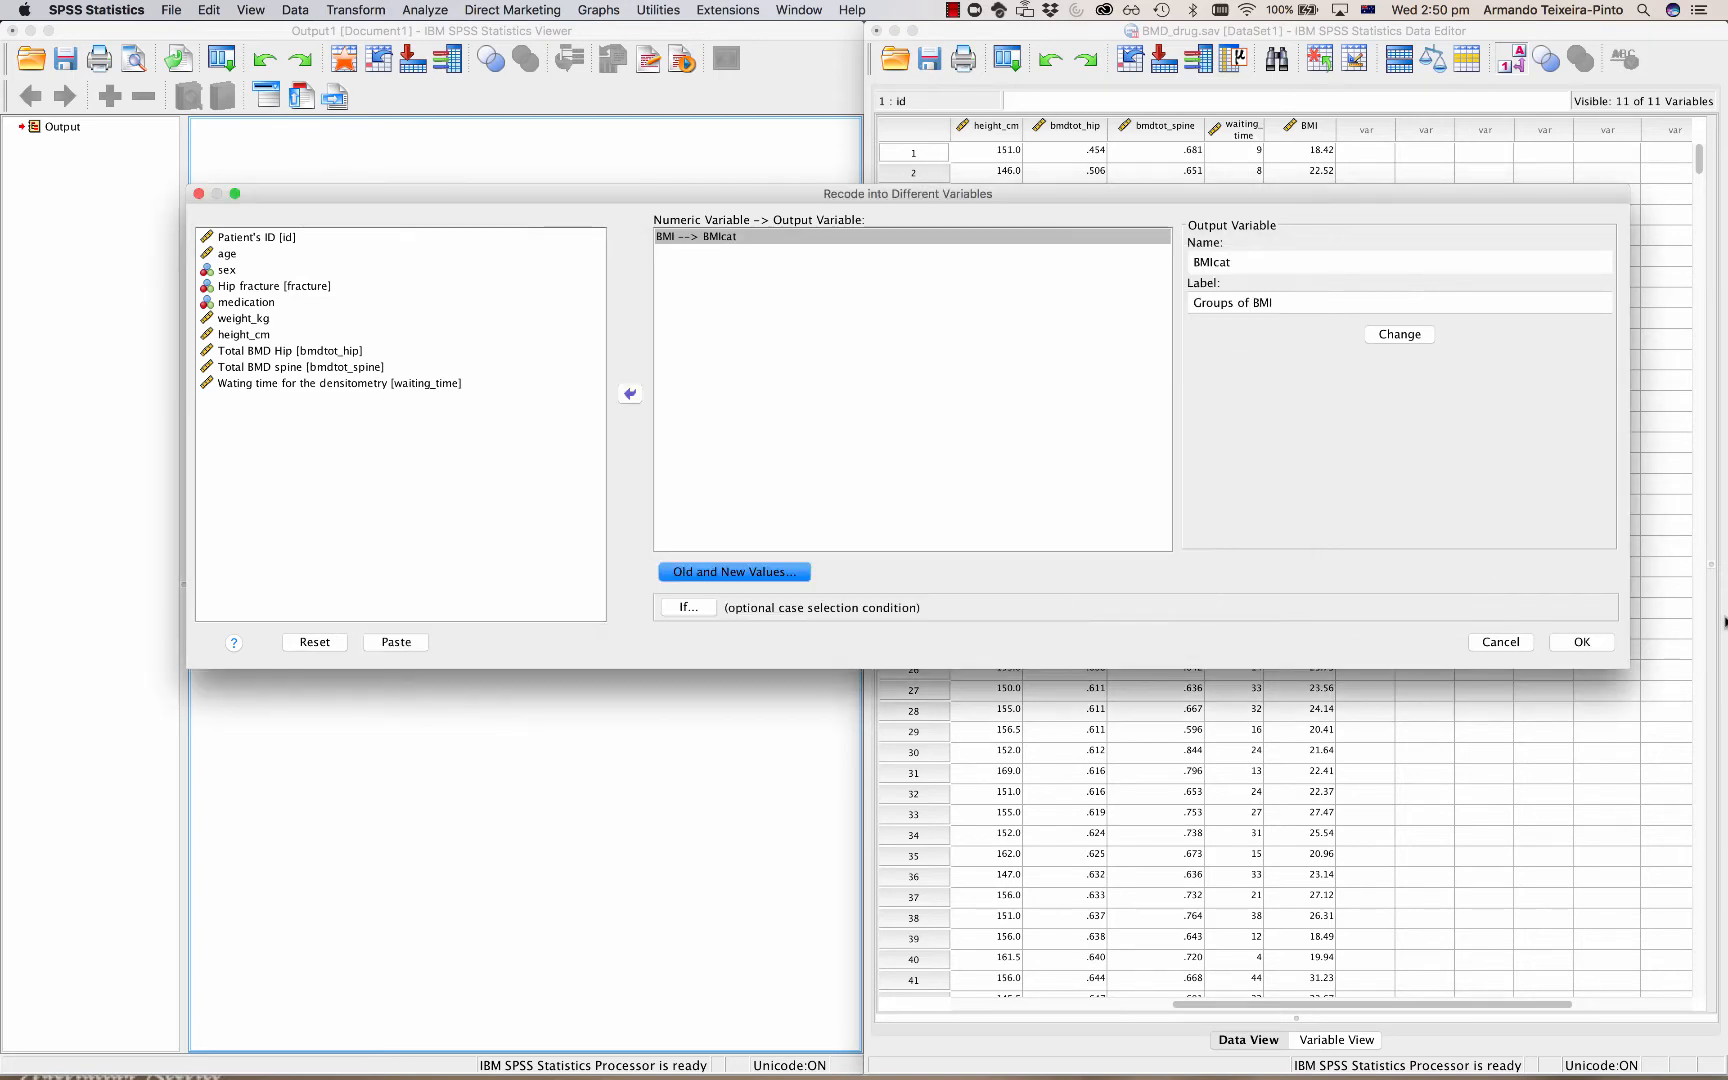
left_click(1582, 643)
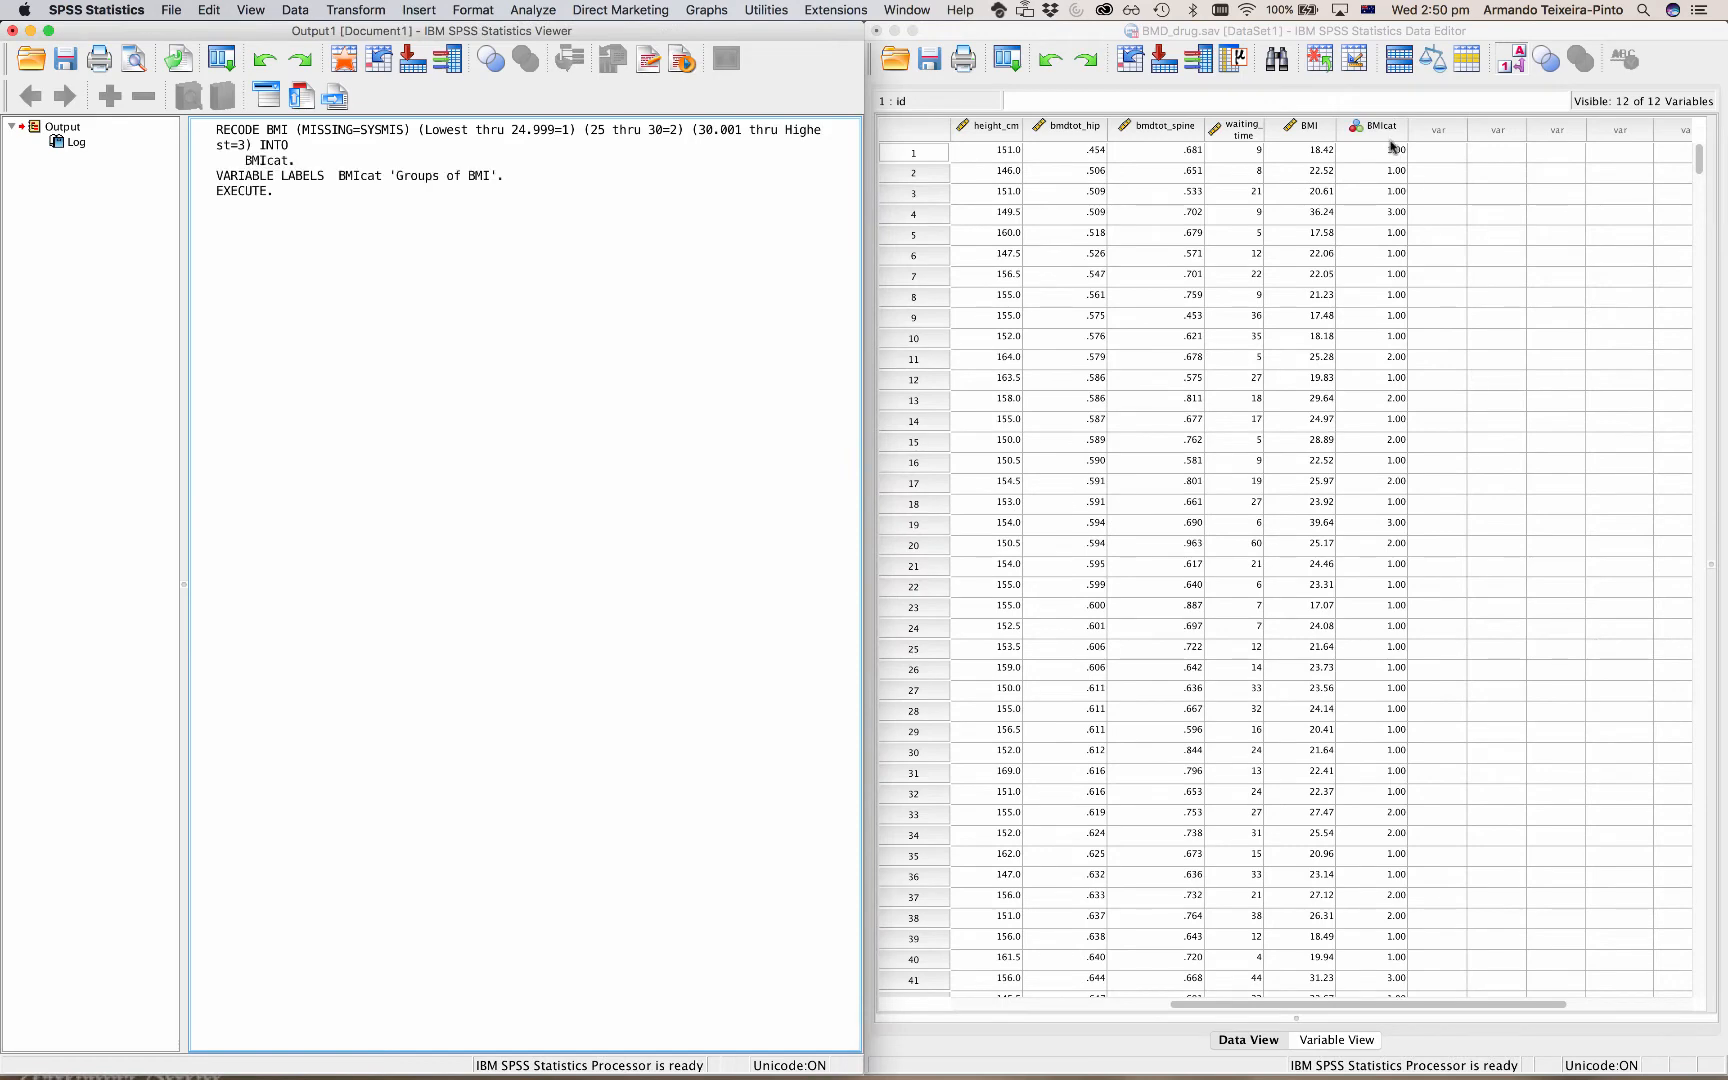
Open the value labels of the BMIcat variable and add the label "<25" for value 1
scroll(1397, 590, "down", 6)
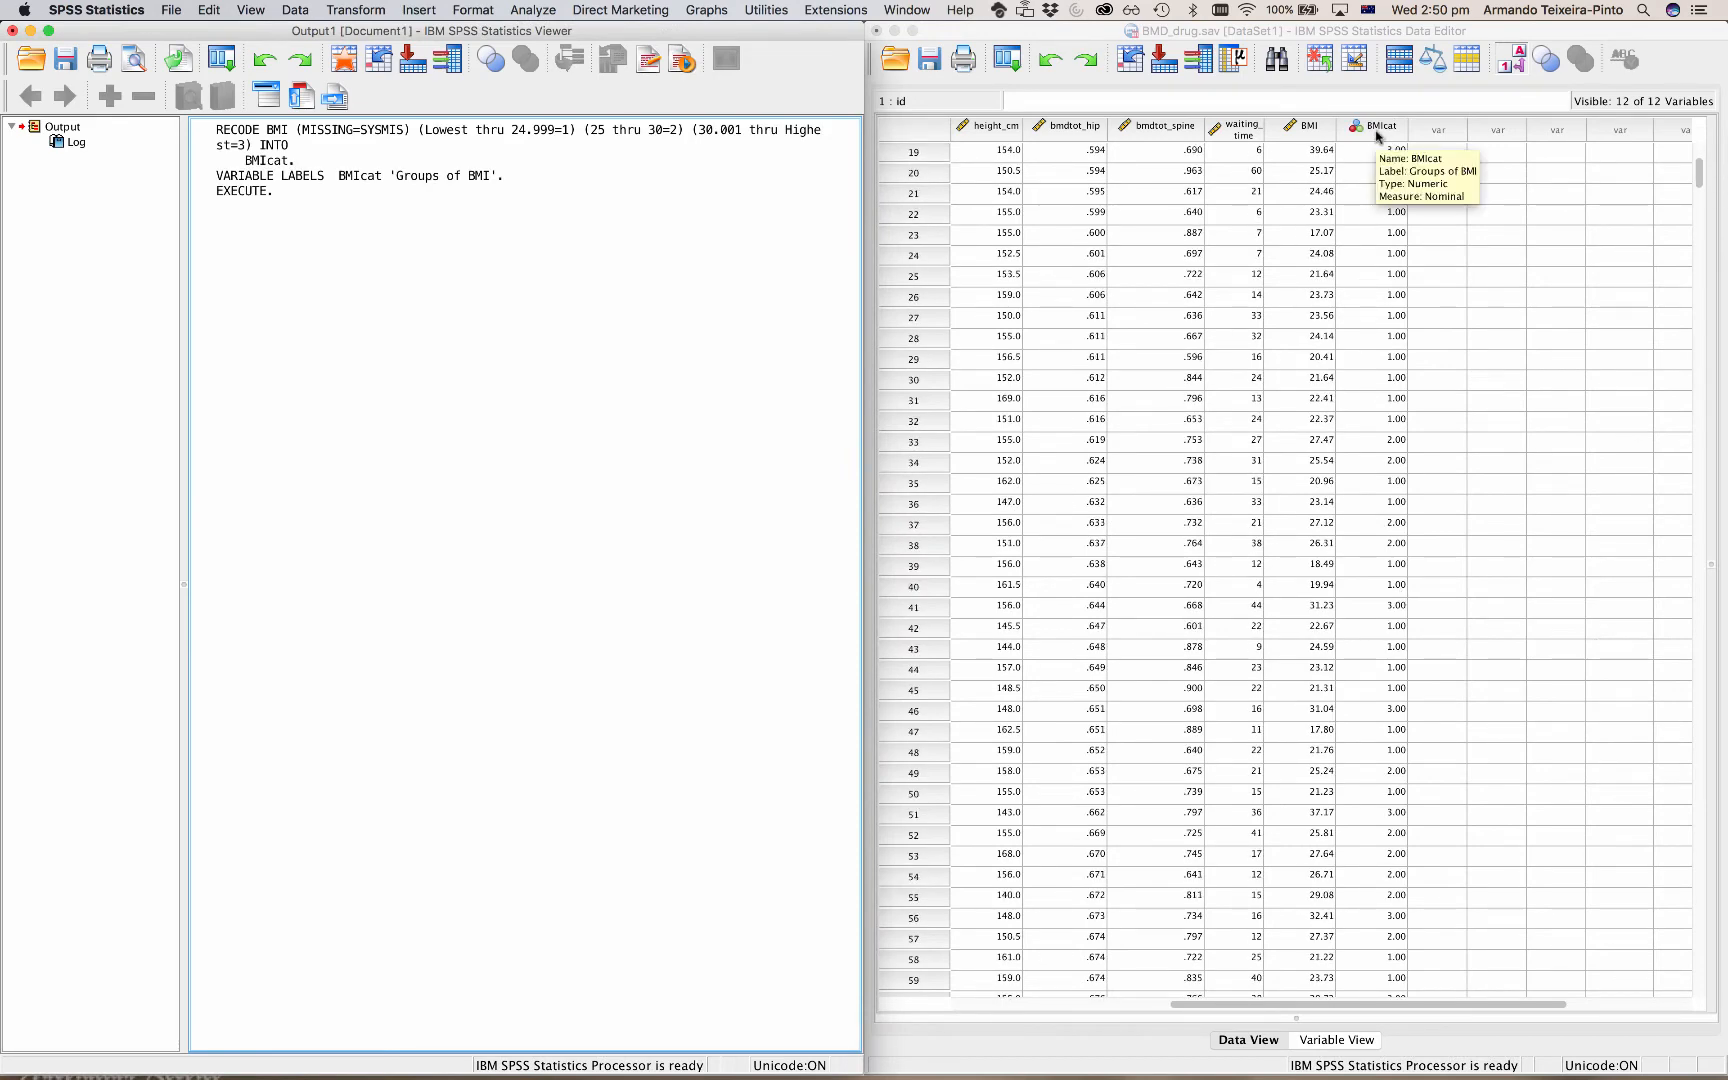
left_click(1377, 134)
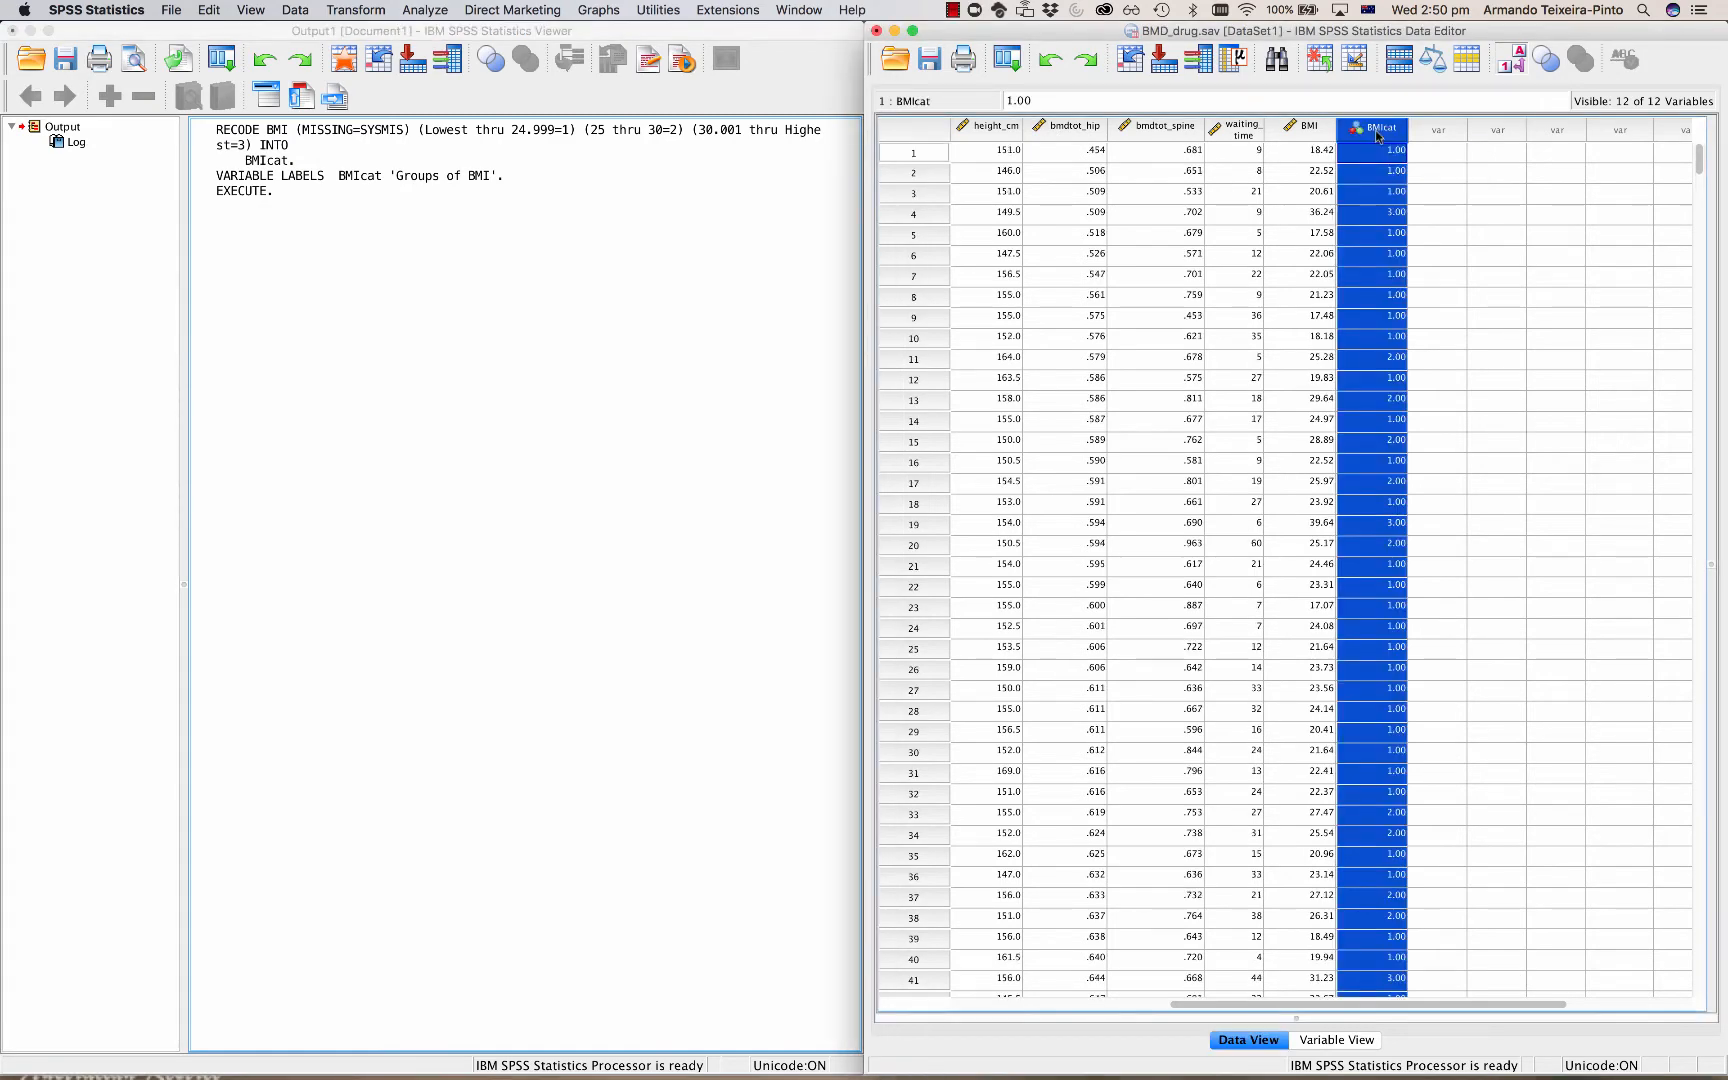
double_click(1376, 130)
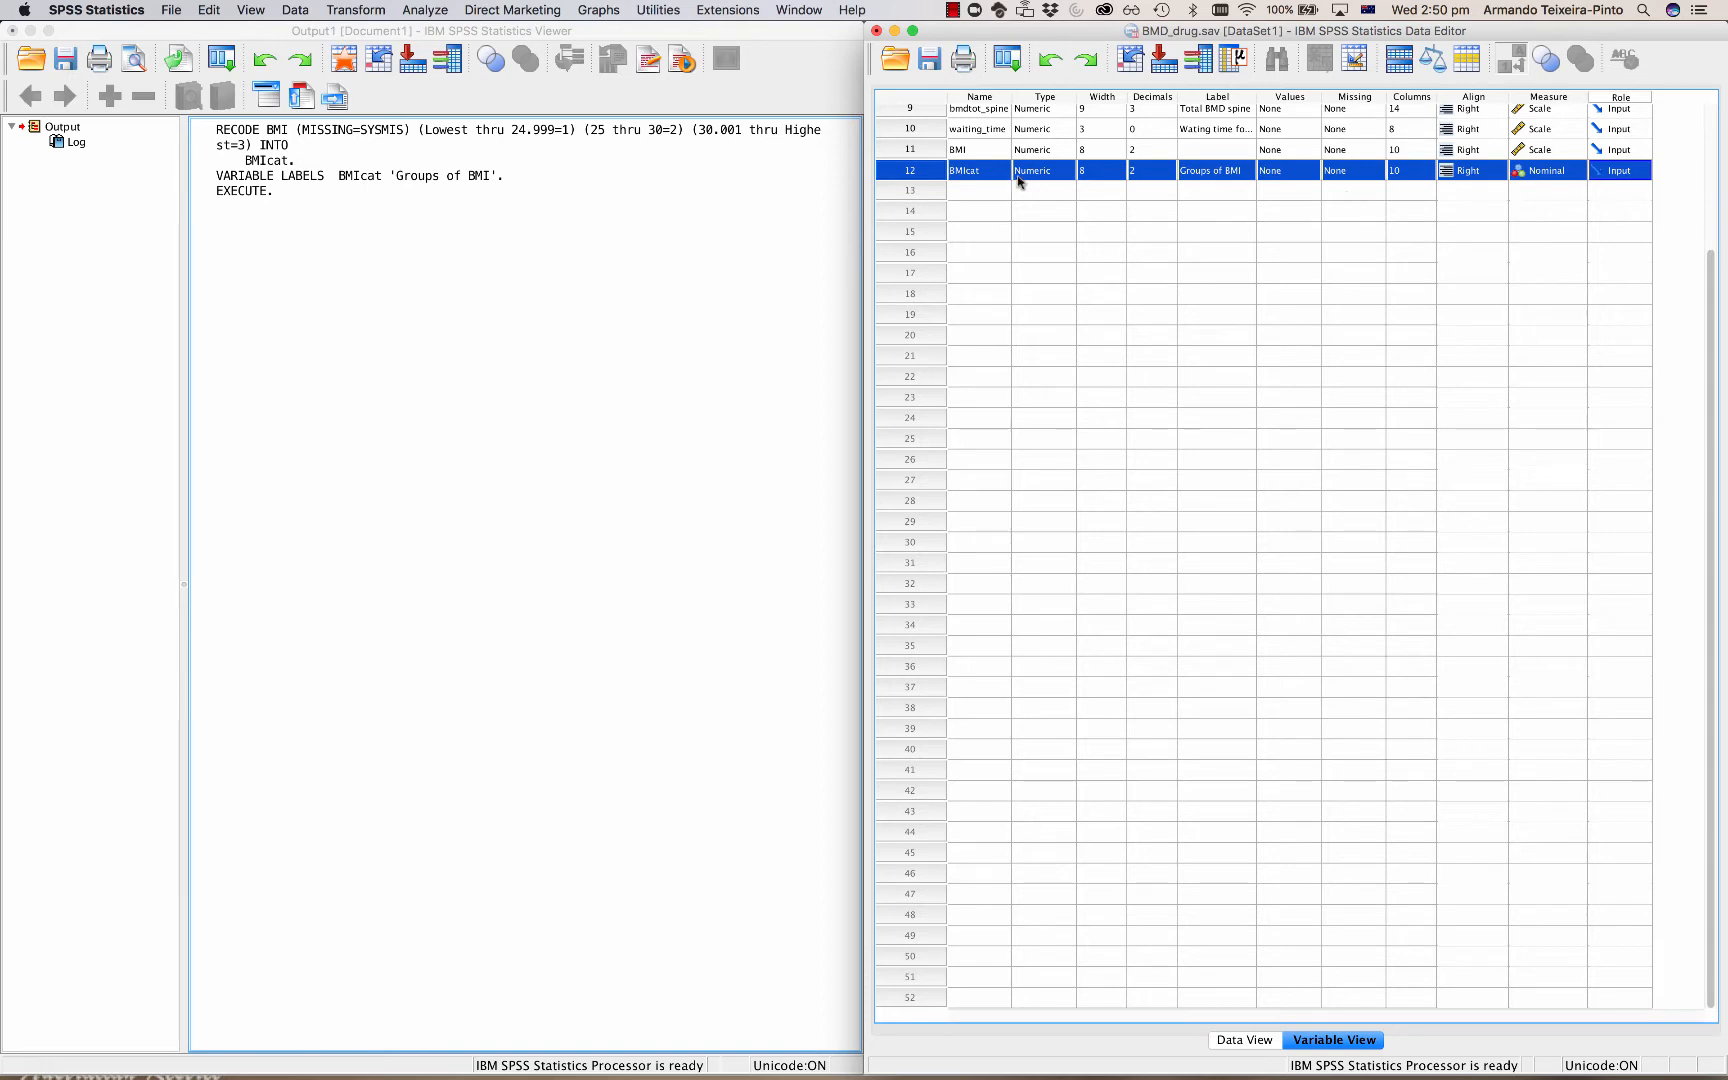
left_click(1307, 173)
left_click(1307, 173)
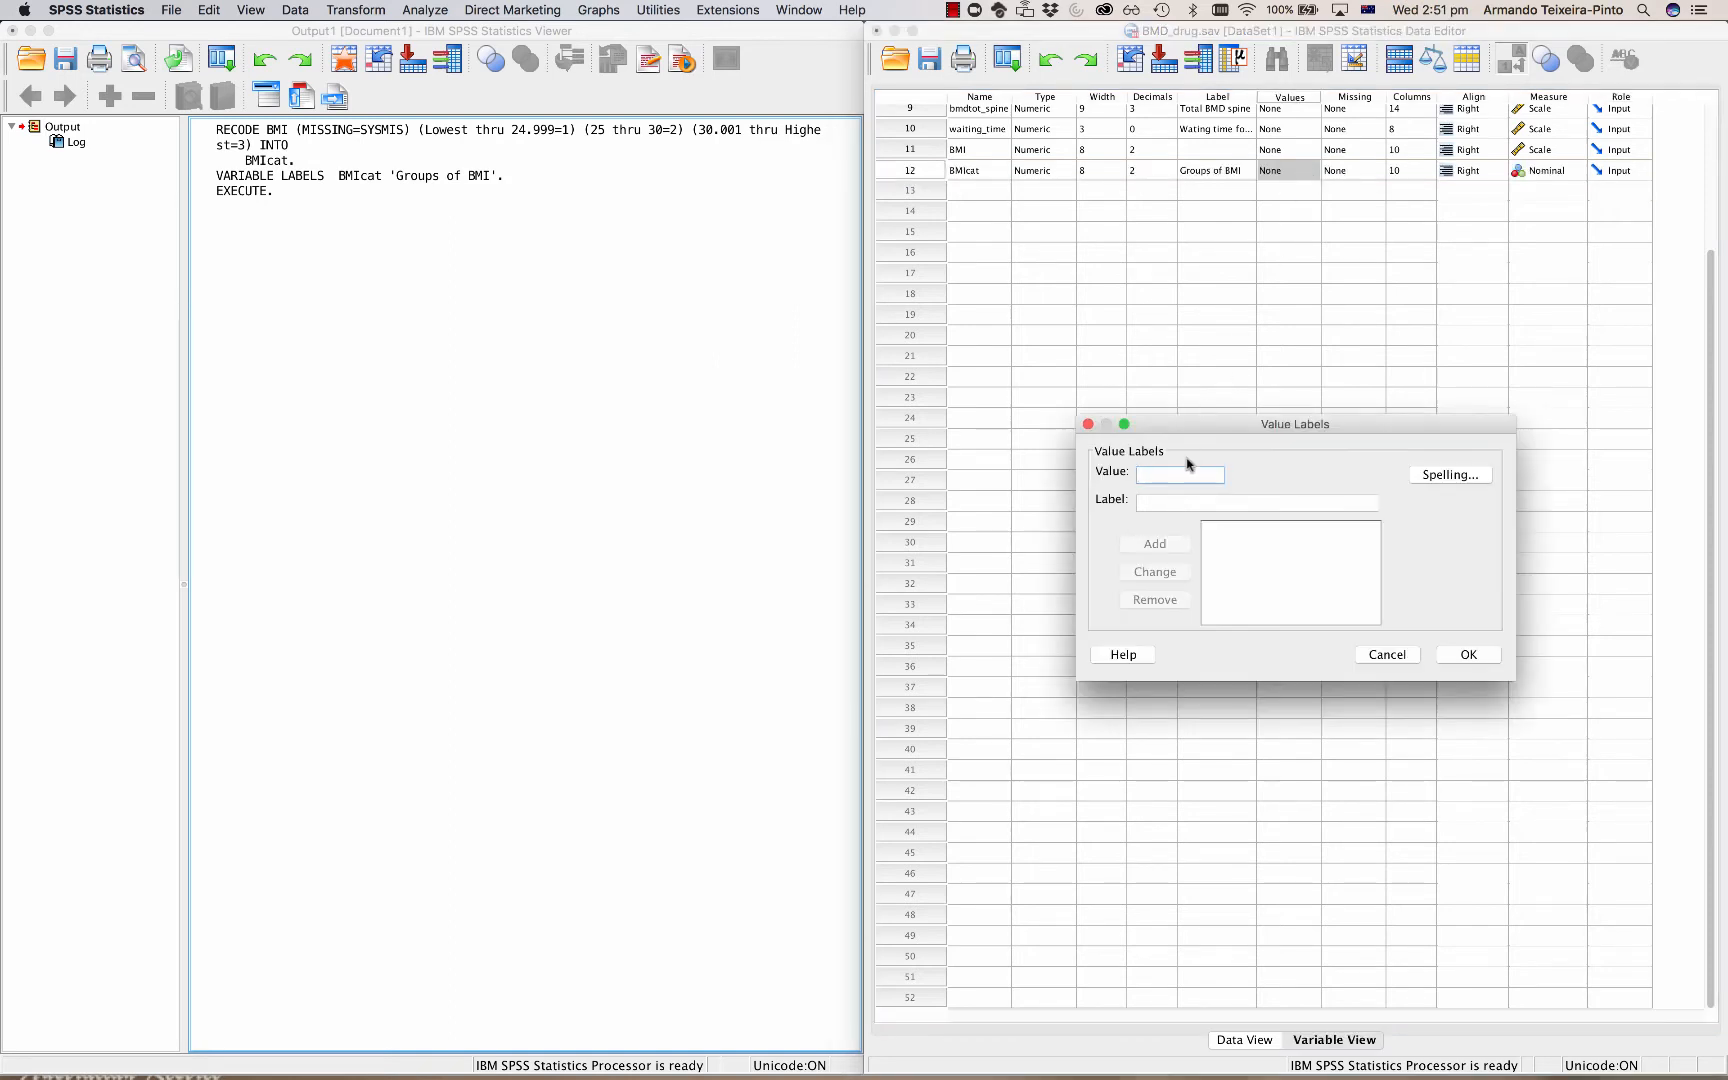
left_click(1166, 498)
type("<")
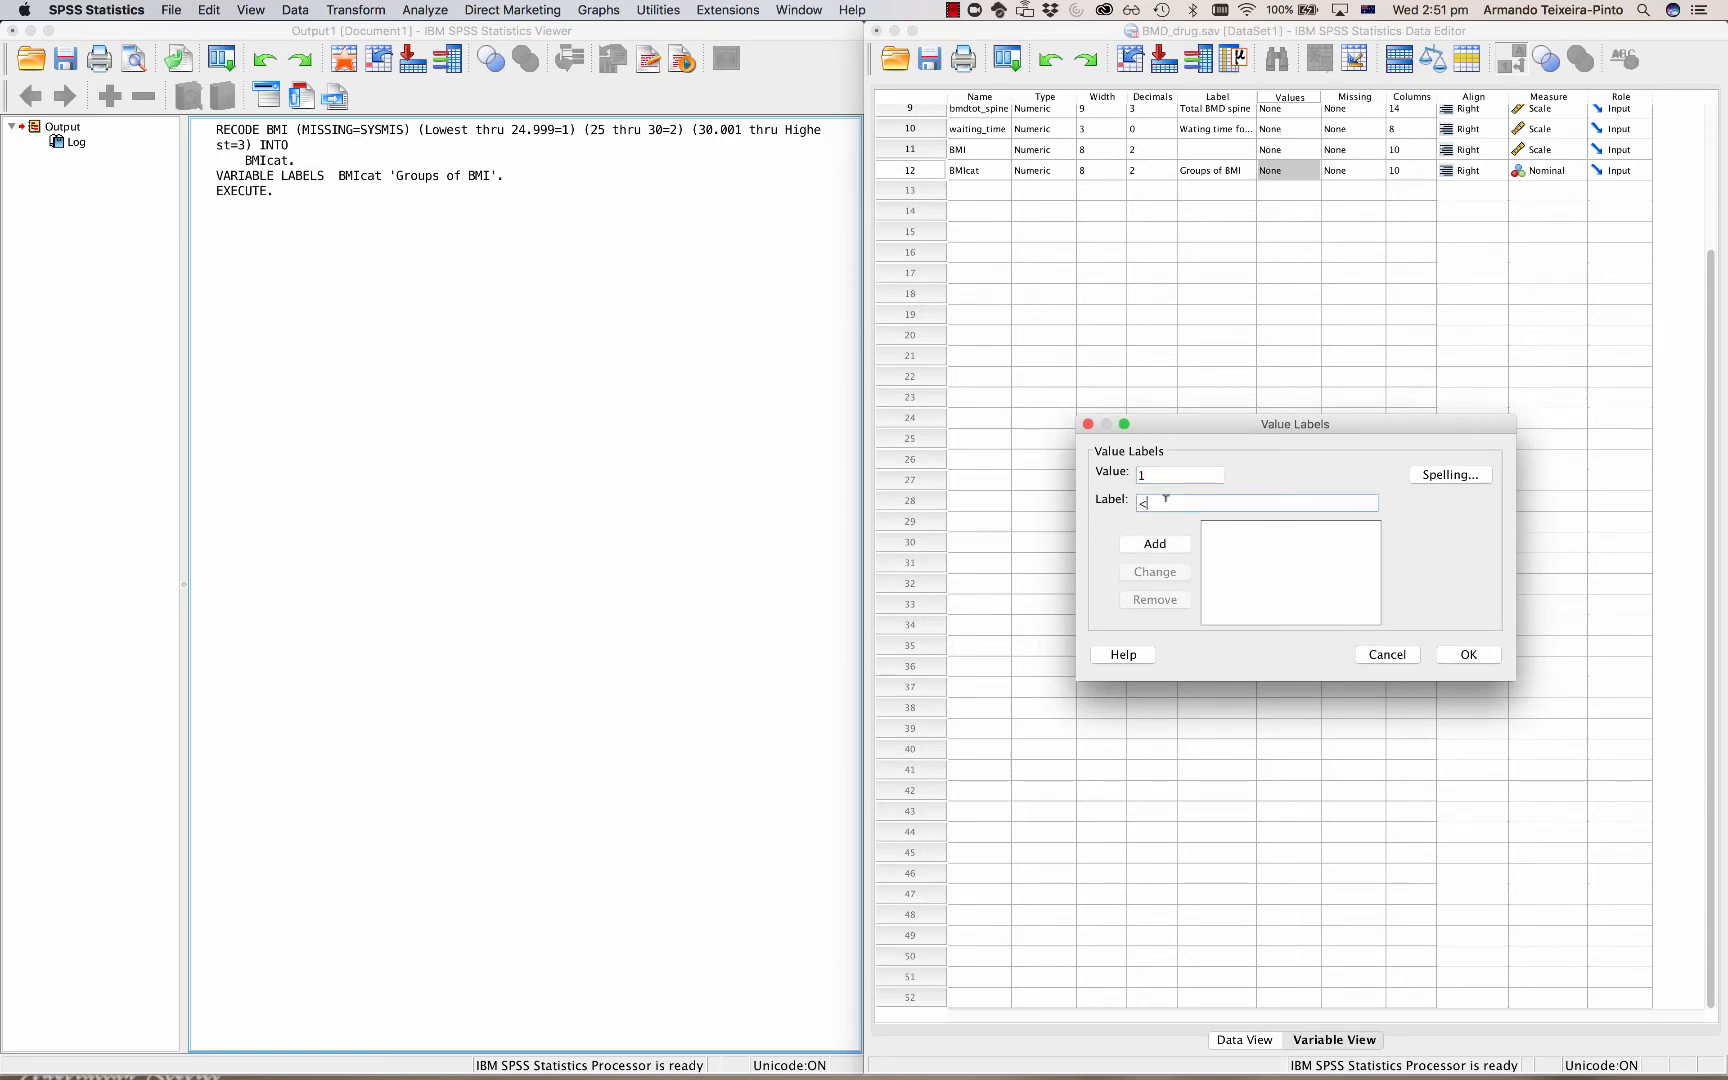
type("25")
left_click(1155, 543)
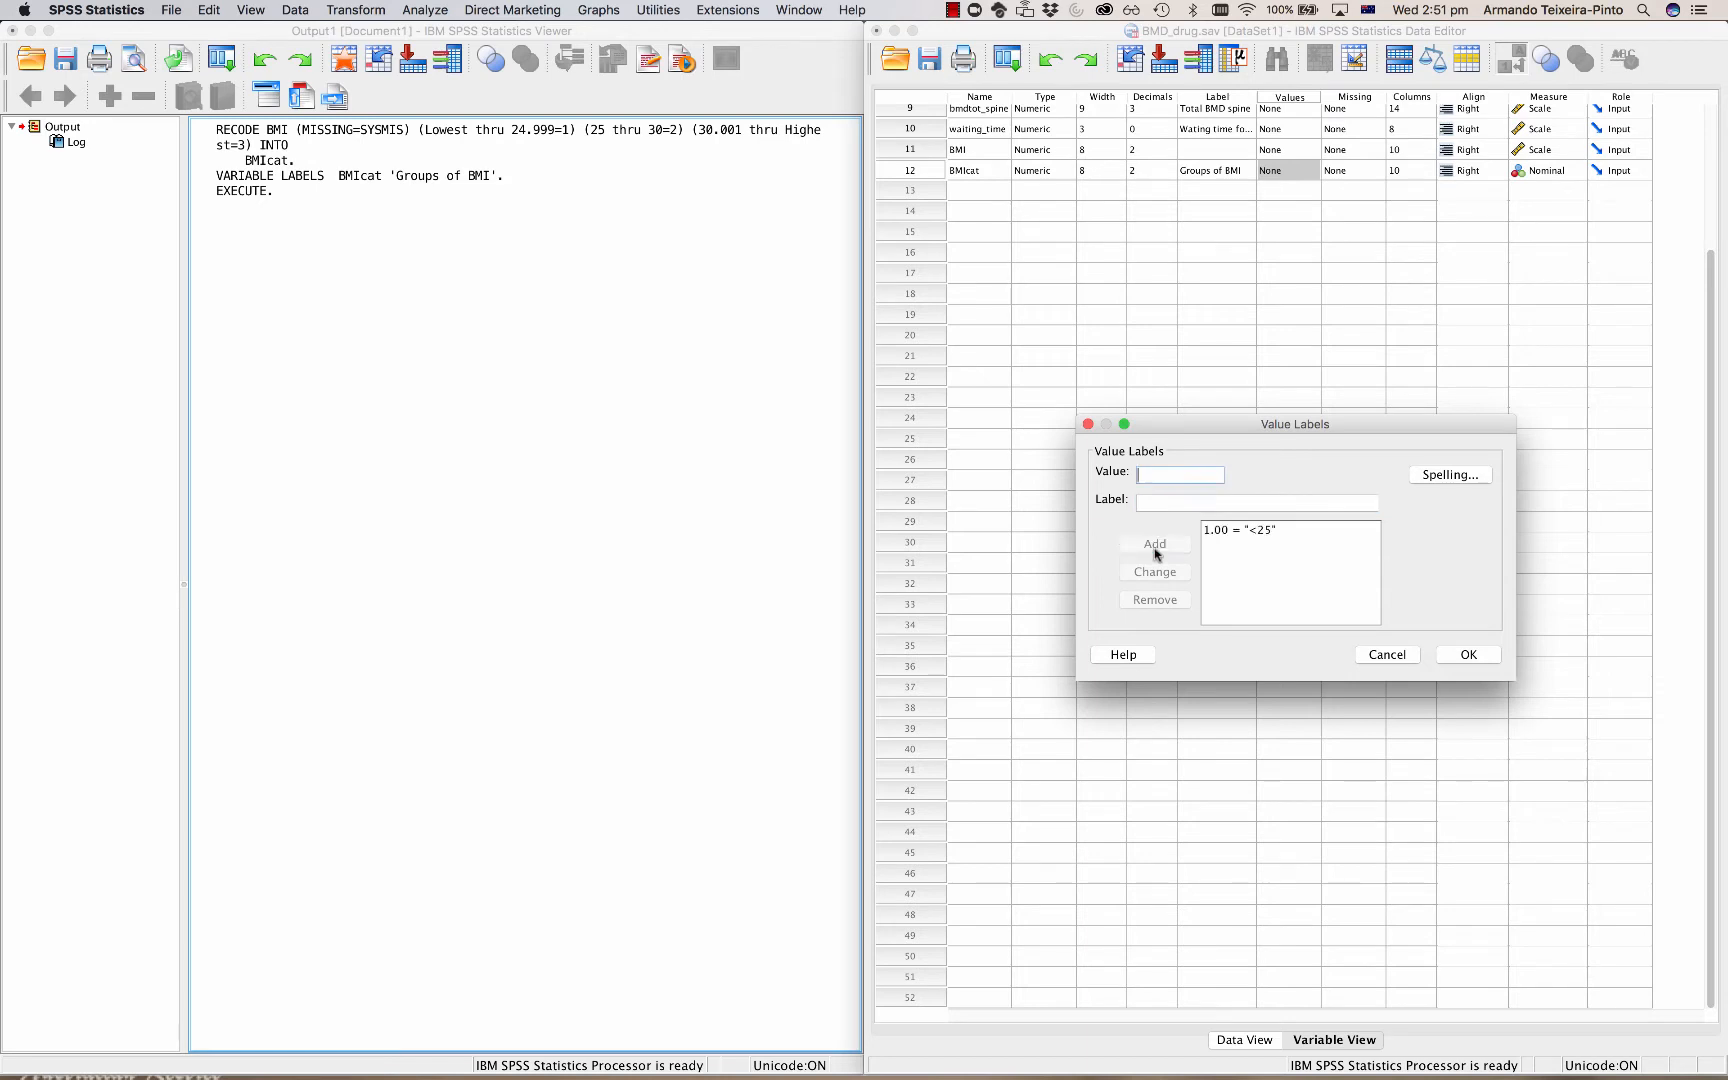
Add the value label "25-30" for value 2 of BMIcat
type("2")
left_click(1160, 502)
type("25-30")
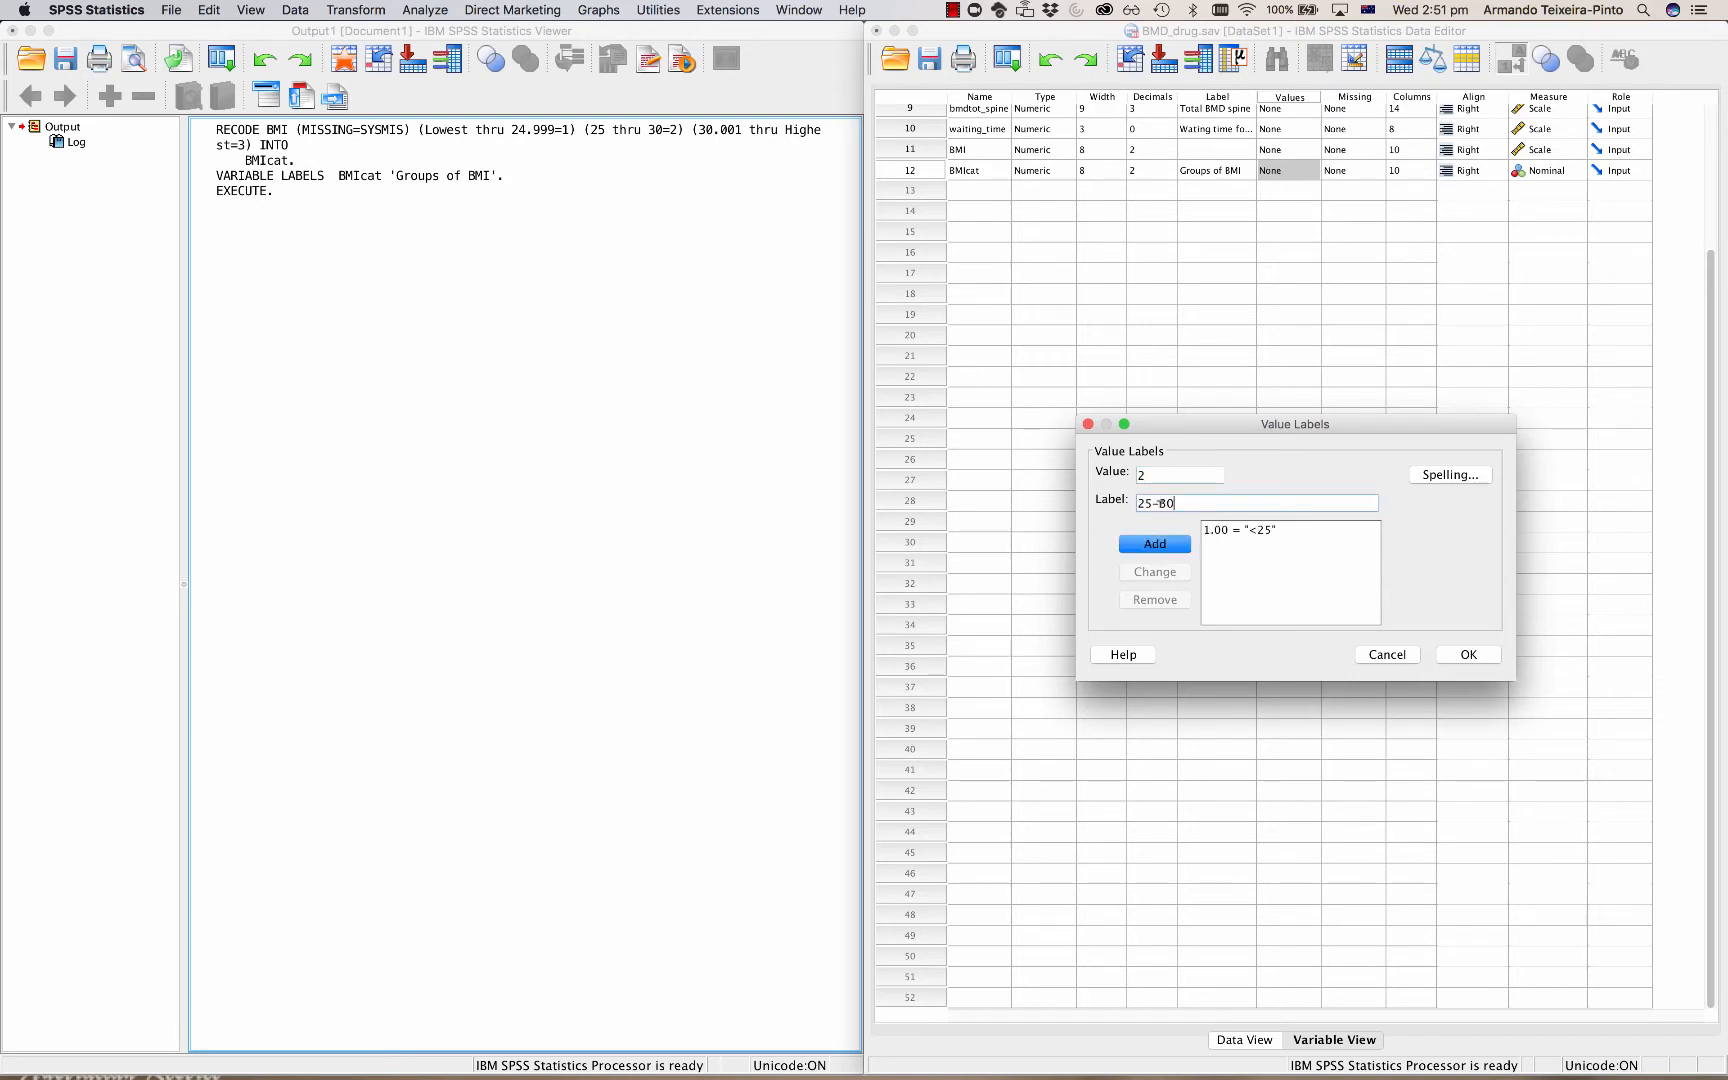
left_click(1155, 543)
Add the value label ">30" for value 3 of BMIcat and apply the value labels
type("3")
left_click(1162, 500)
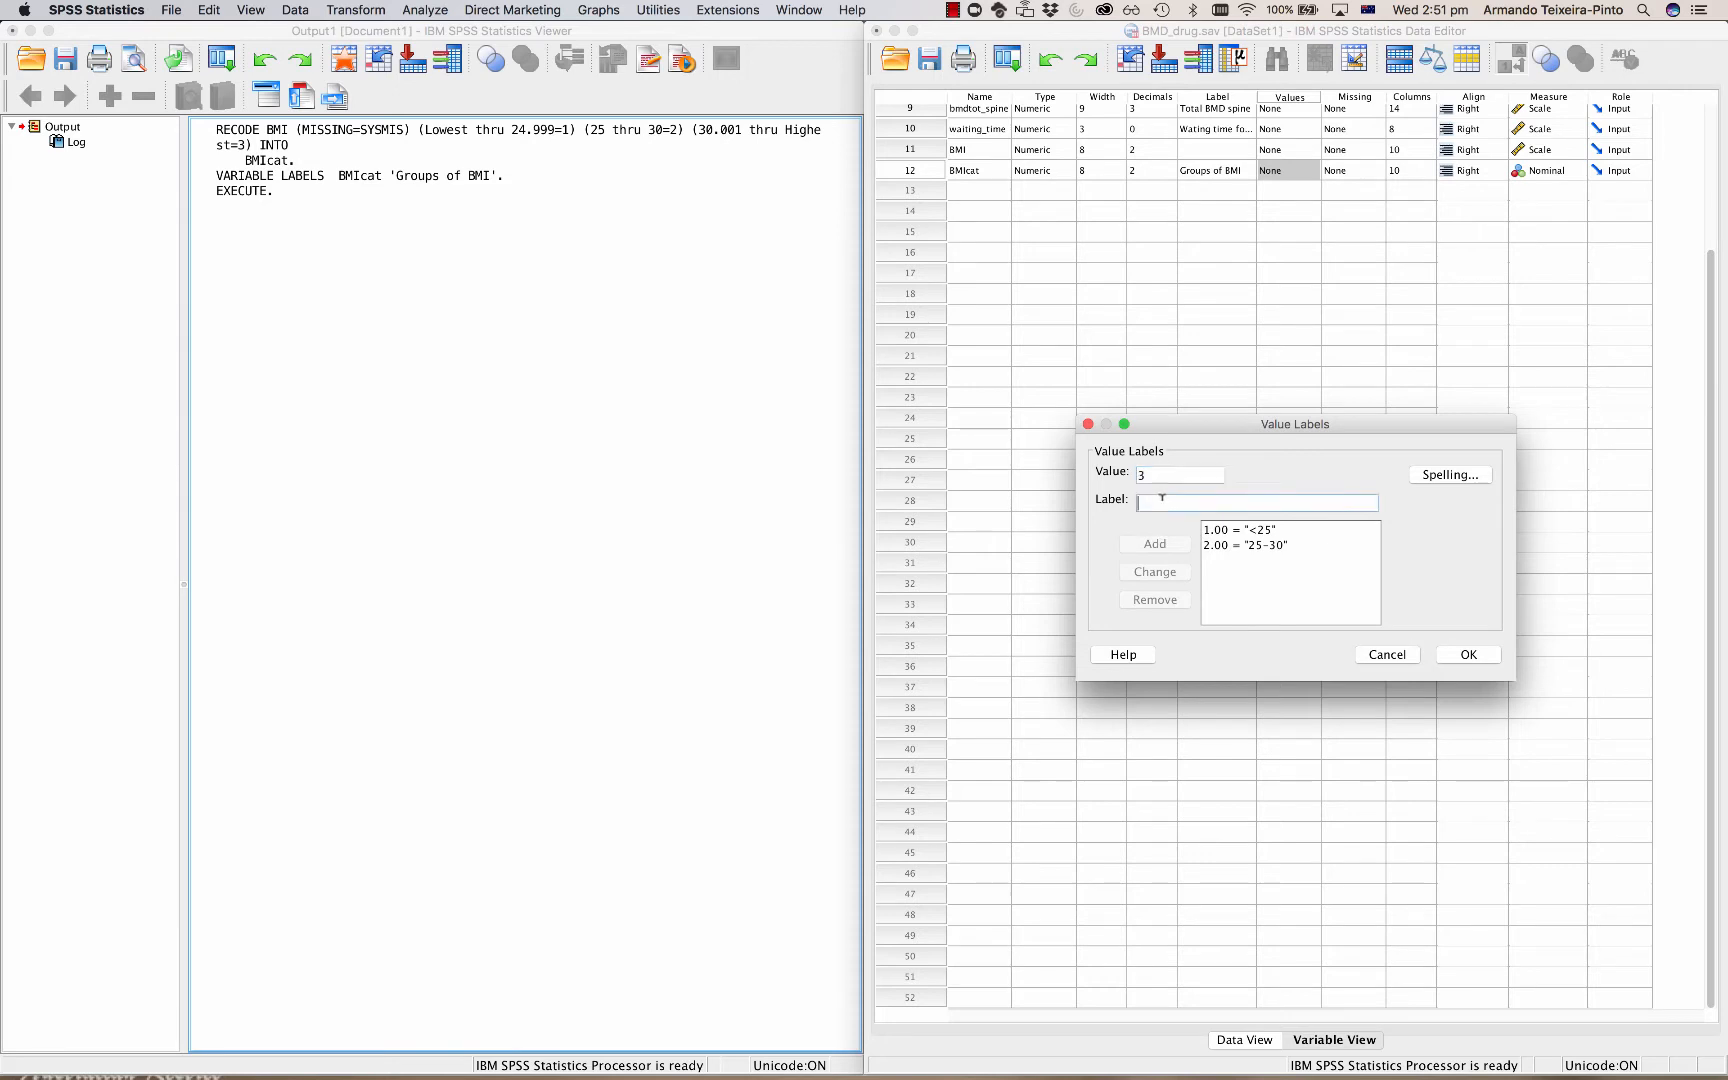
type(">30")
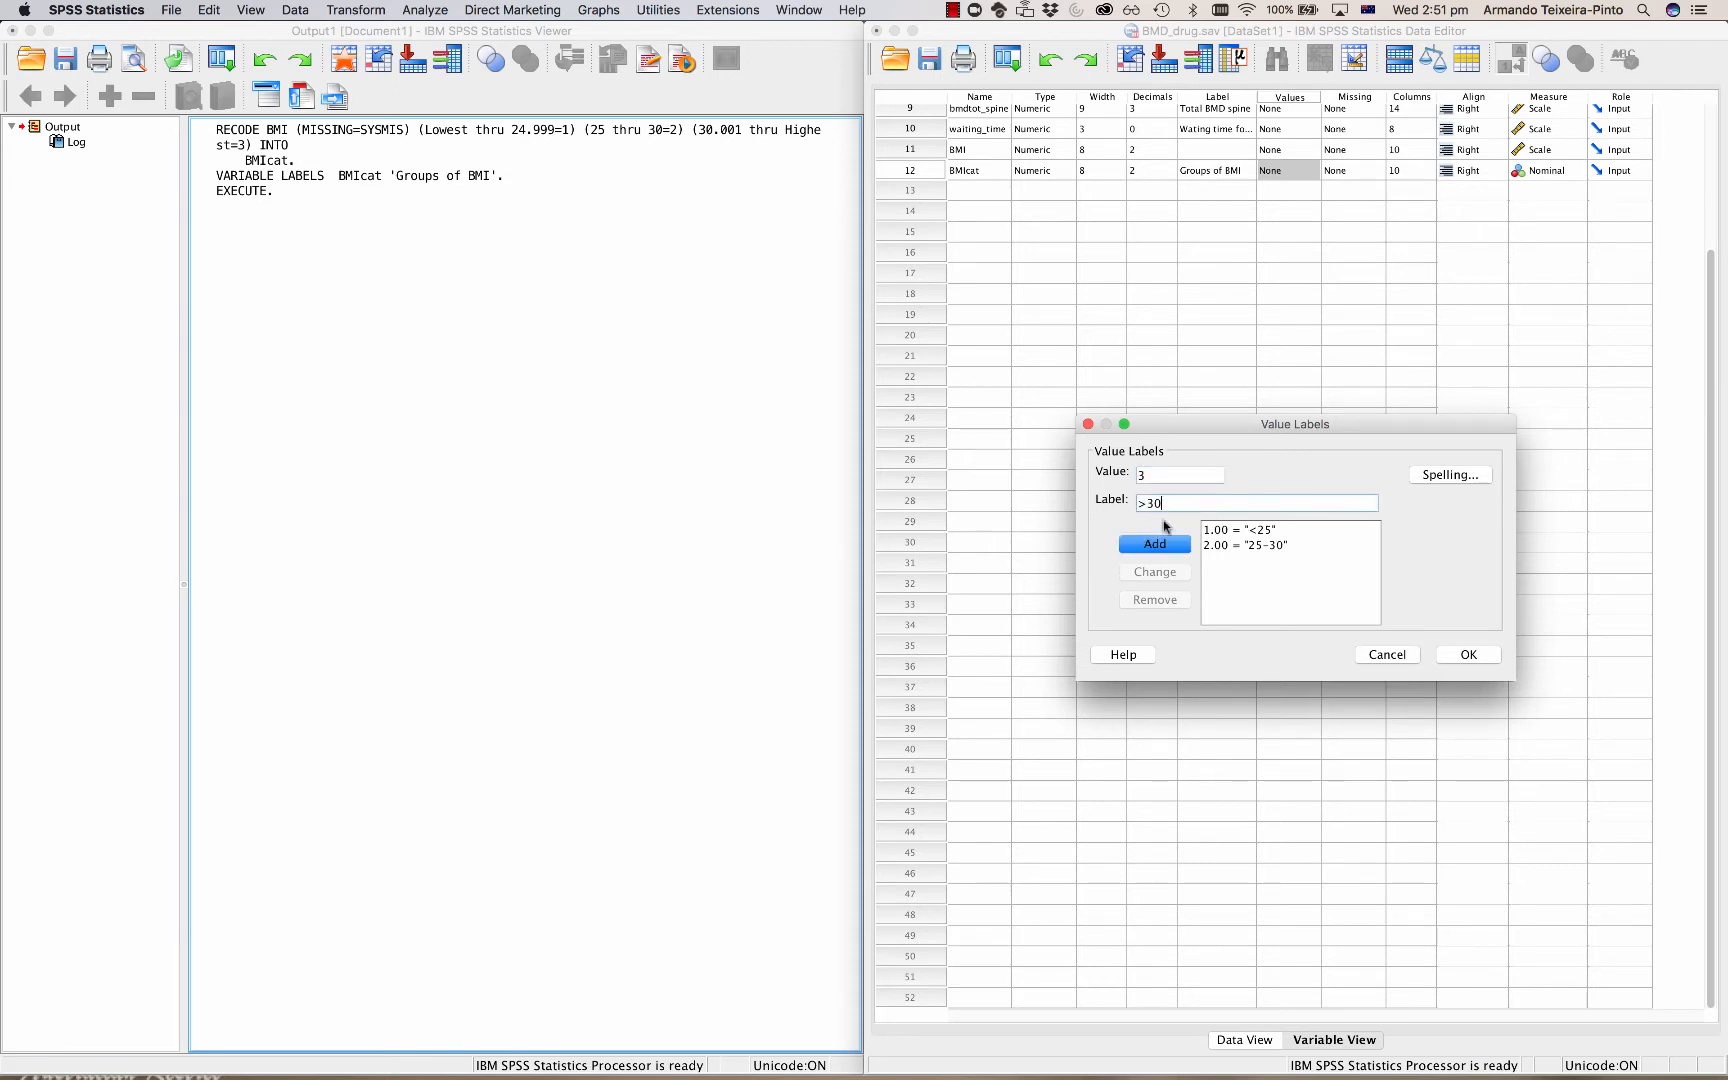
left_click(1167, 540)
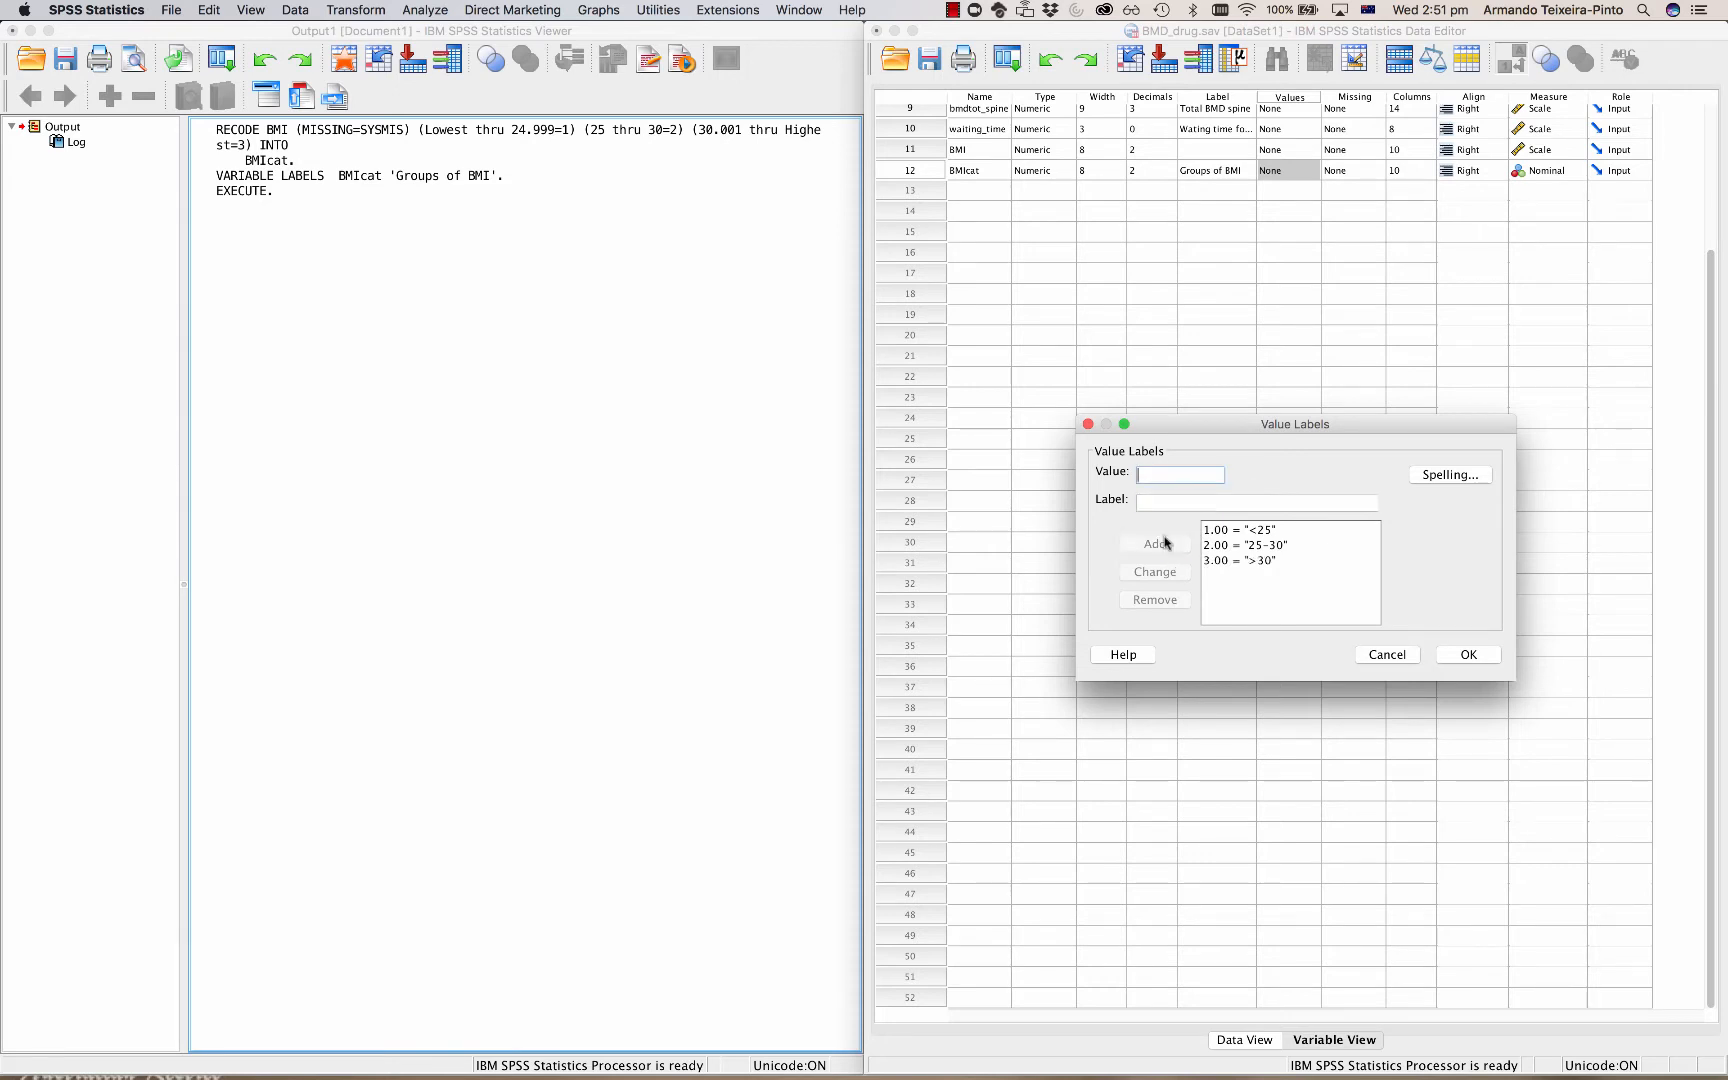
left_click(1455, 658)
left_click(1236, 277)
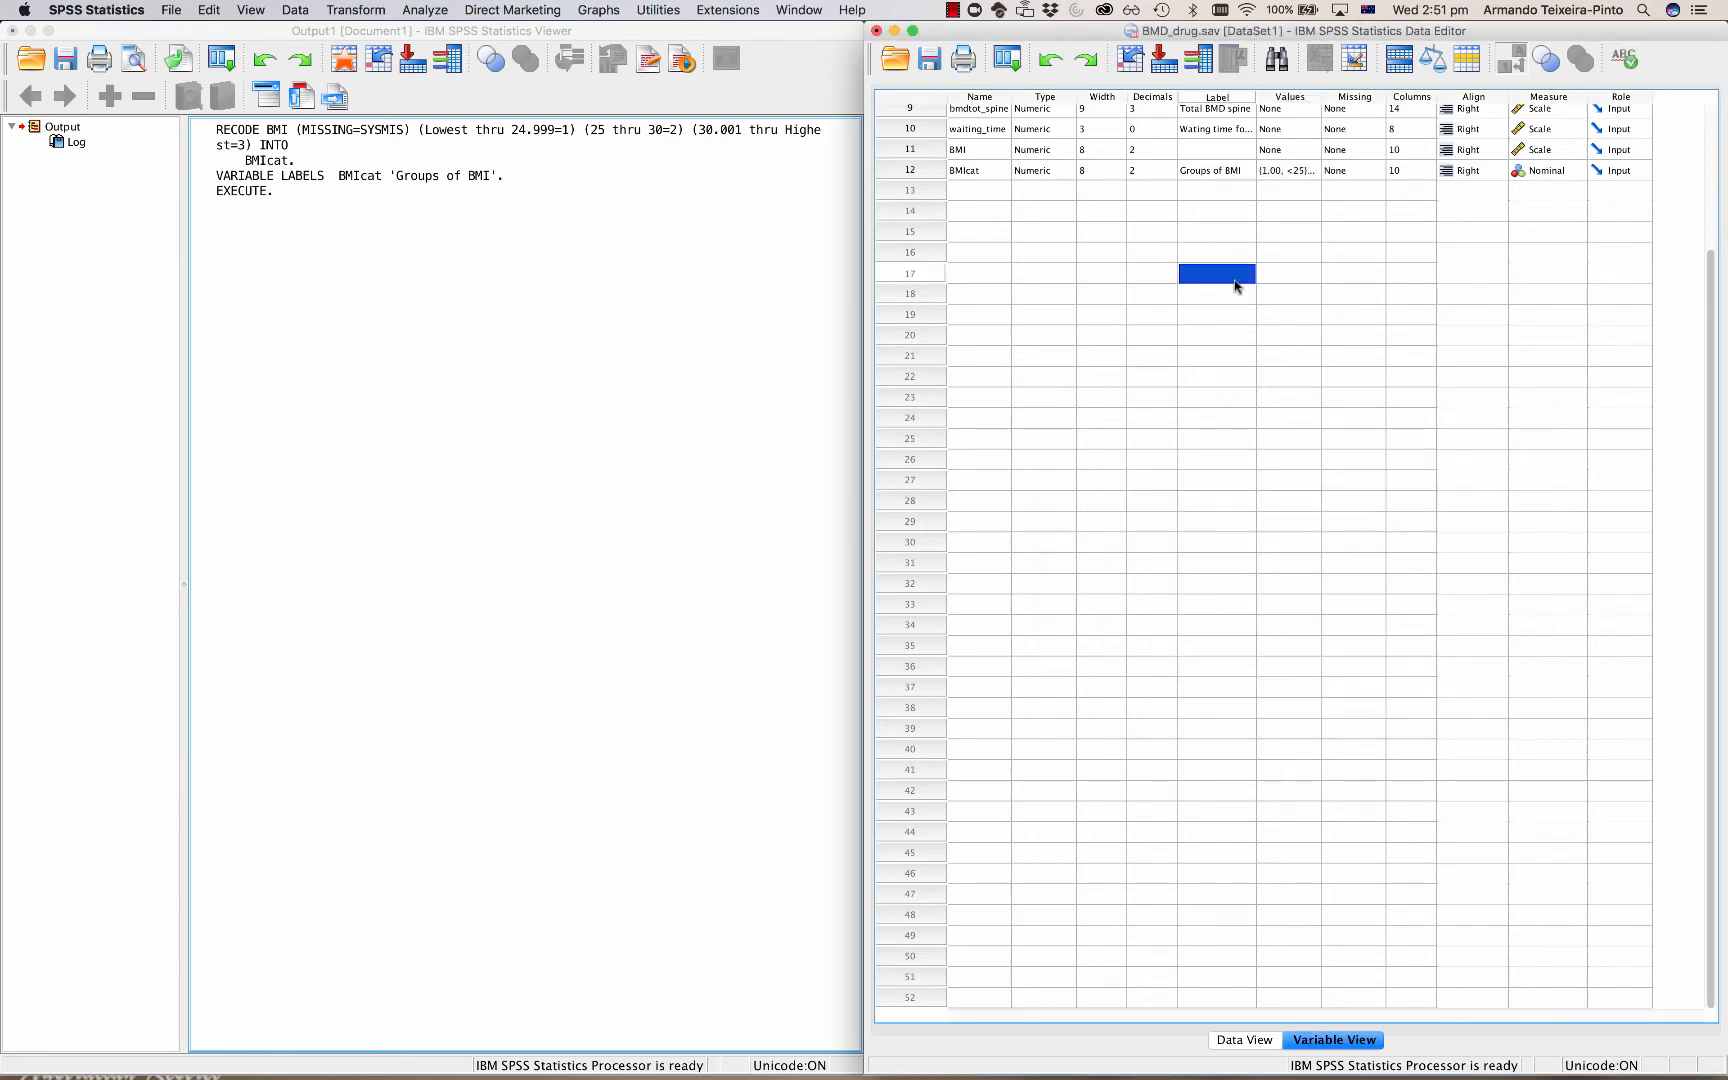
Return to the case data and examine the labelled BMIcat column and the fracture variable
left_click(1245, 1040)
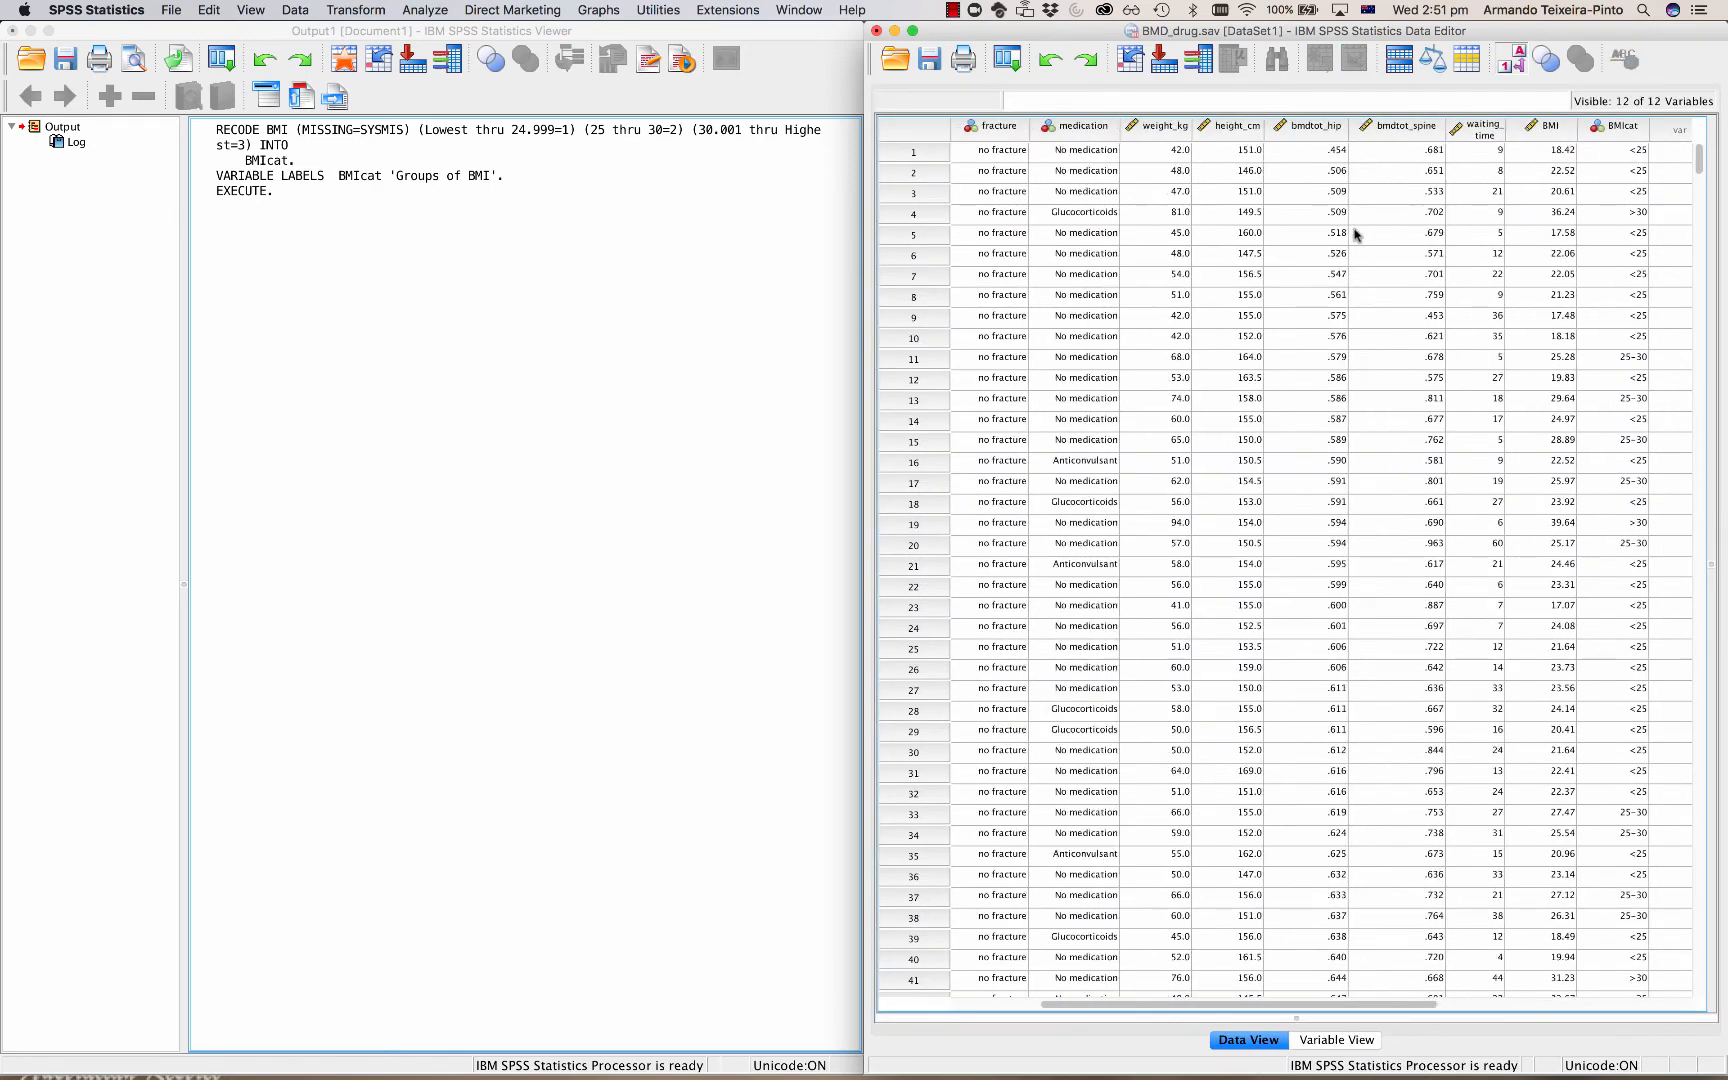
scroll(1070, 193, "left", 5)
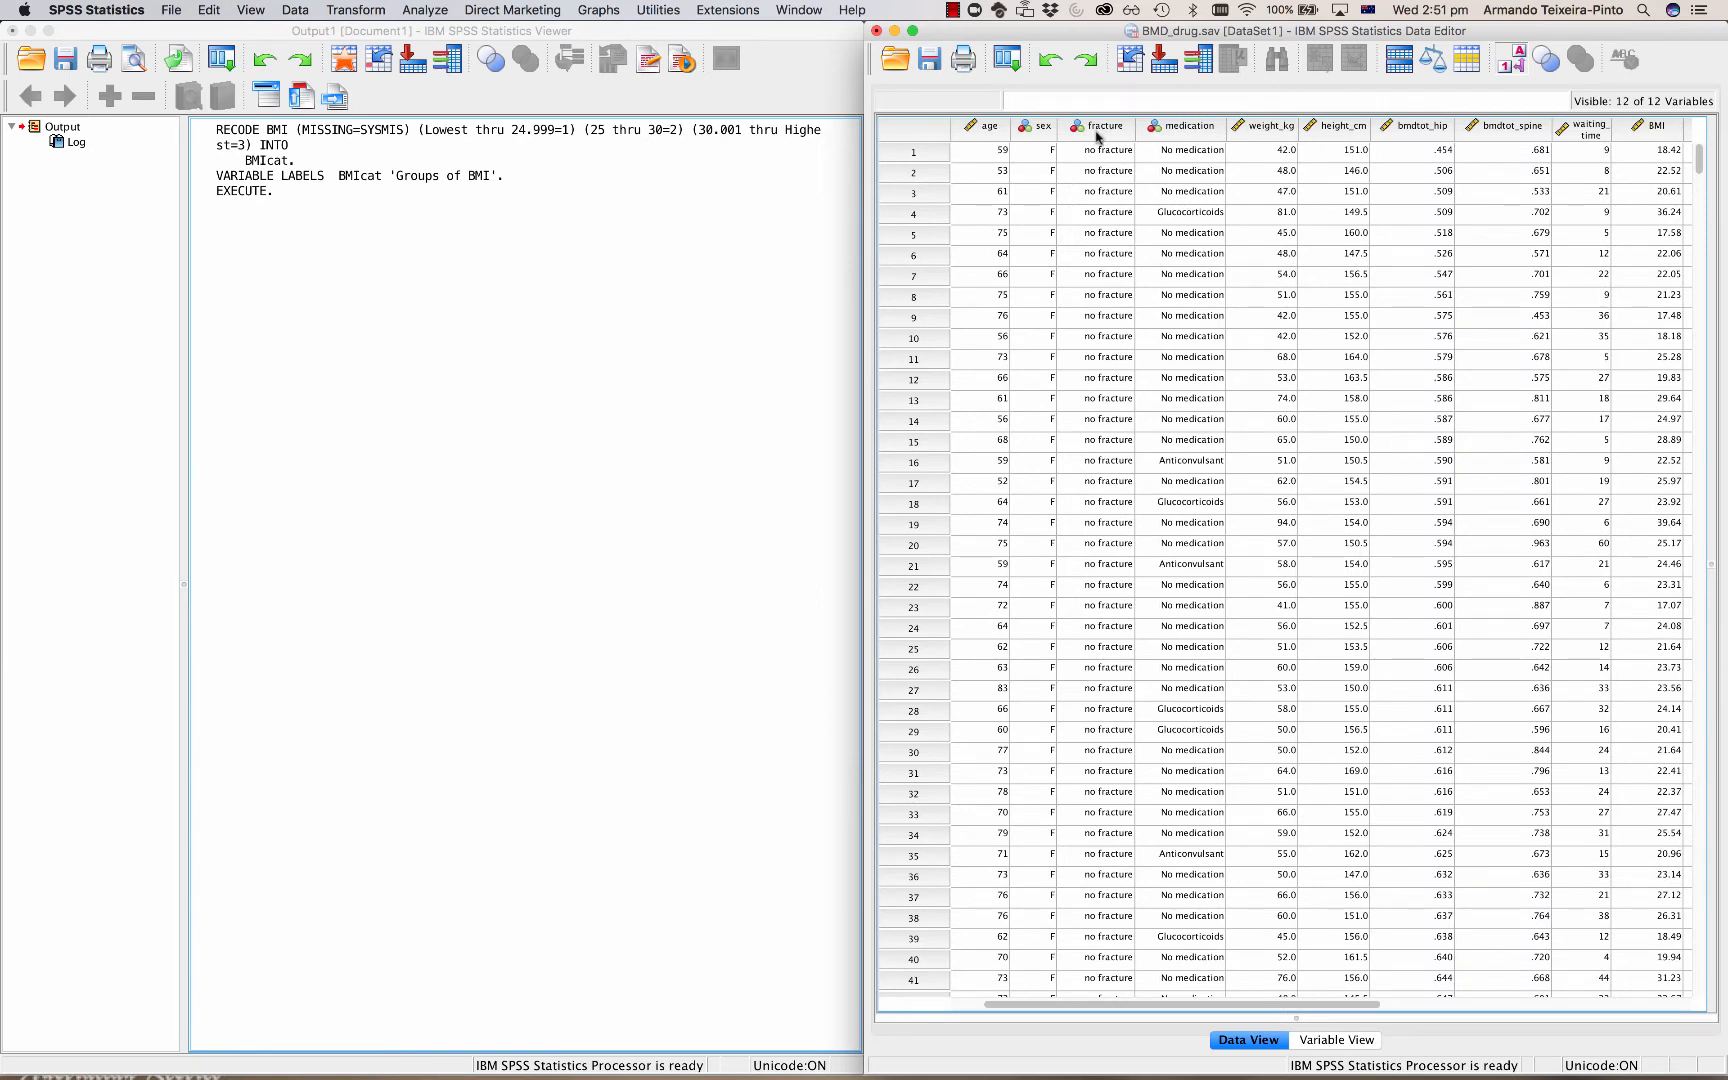
mouse_move(1097, 136)
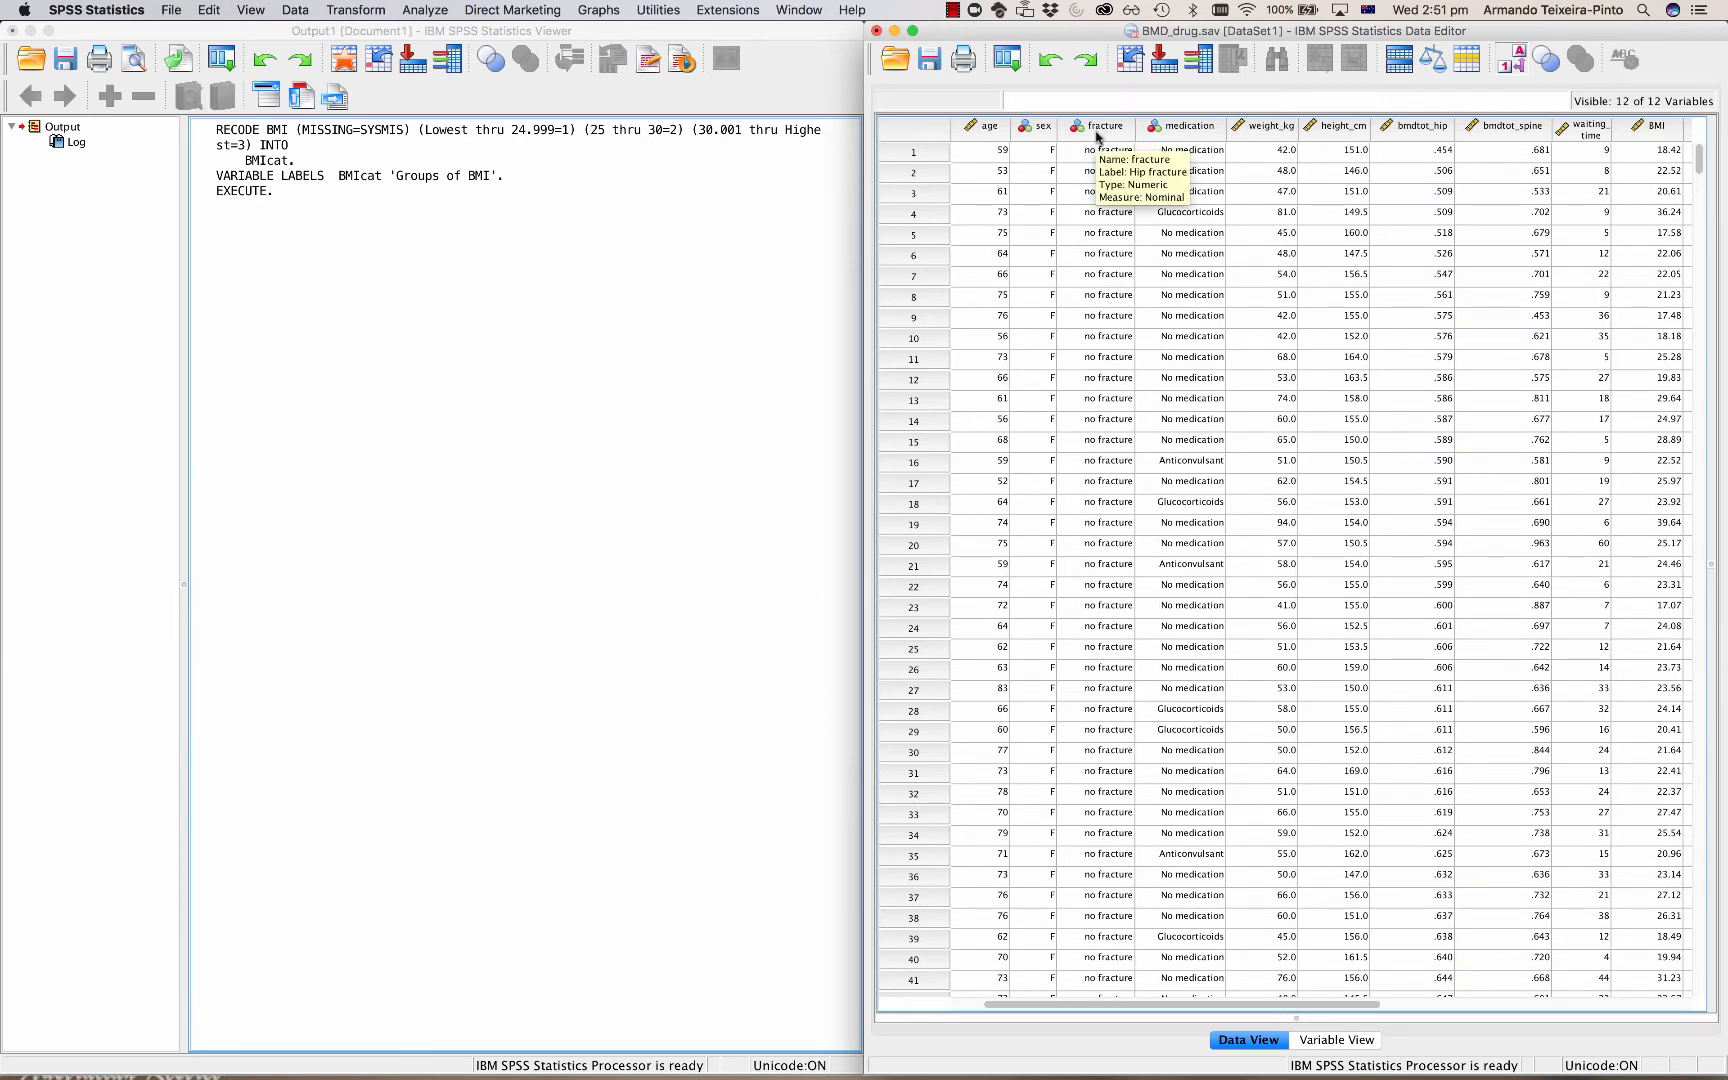
Open the Crosstabs analysis and reset it to clear the previous variable assignments and settings
left_click(427, 12)
mouse_move(443, 50)
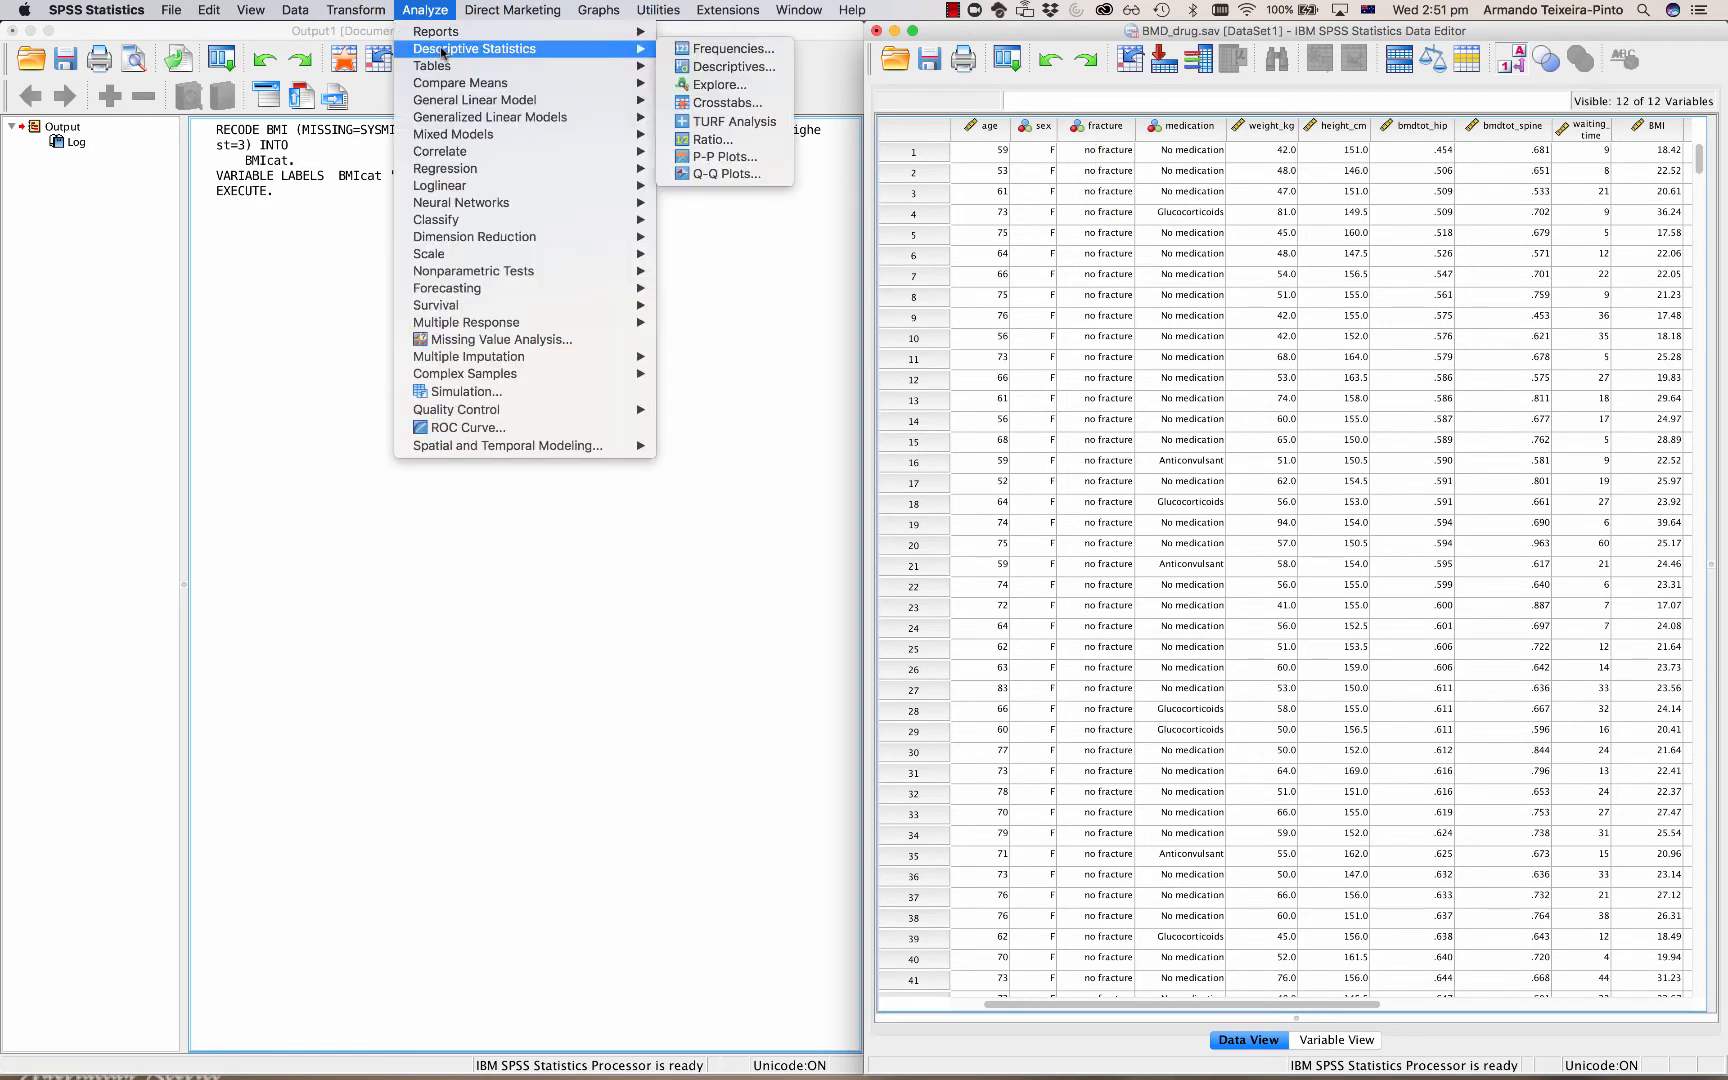
mouse_move(539, 66)
left_click(710, 104)
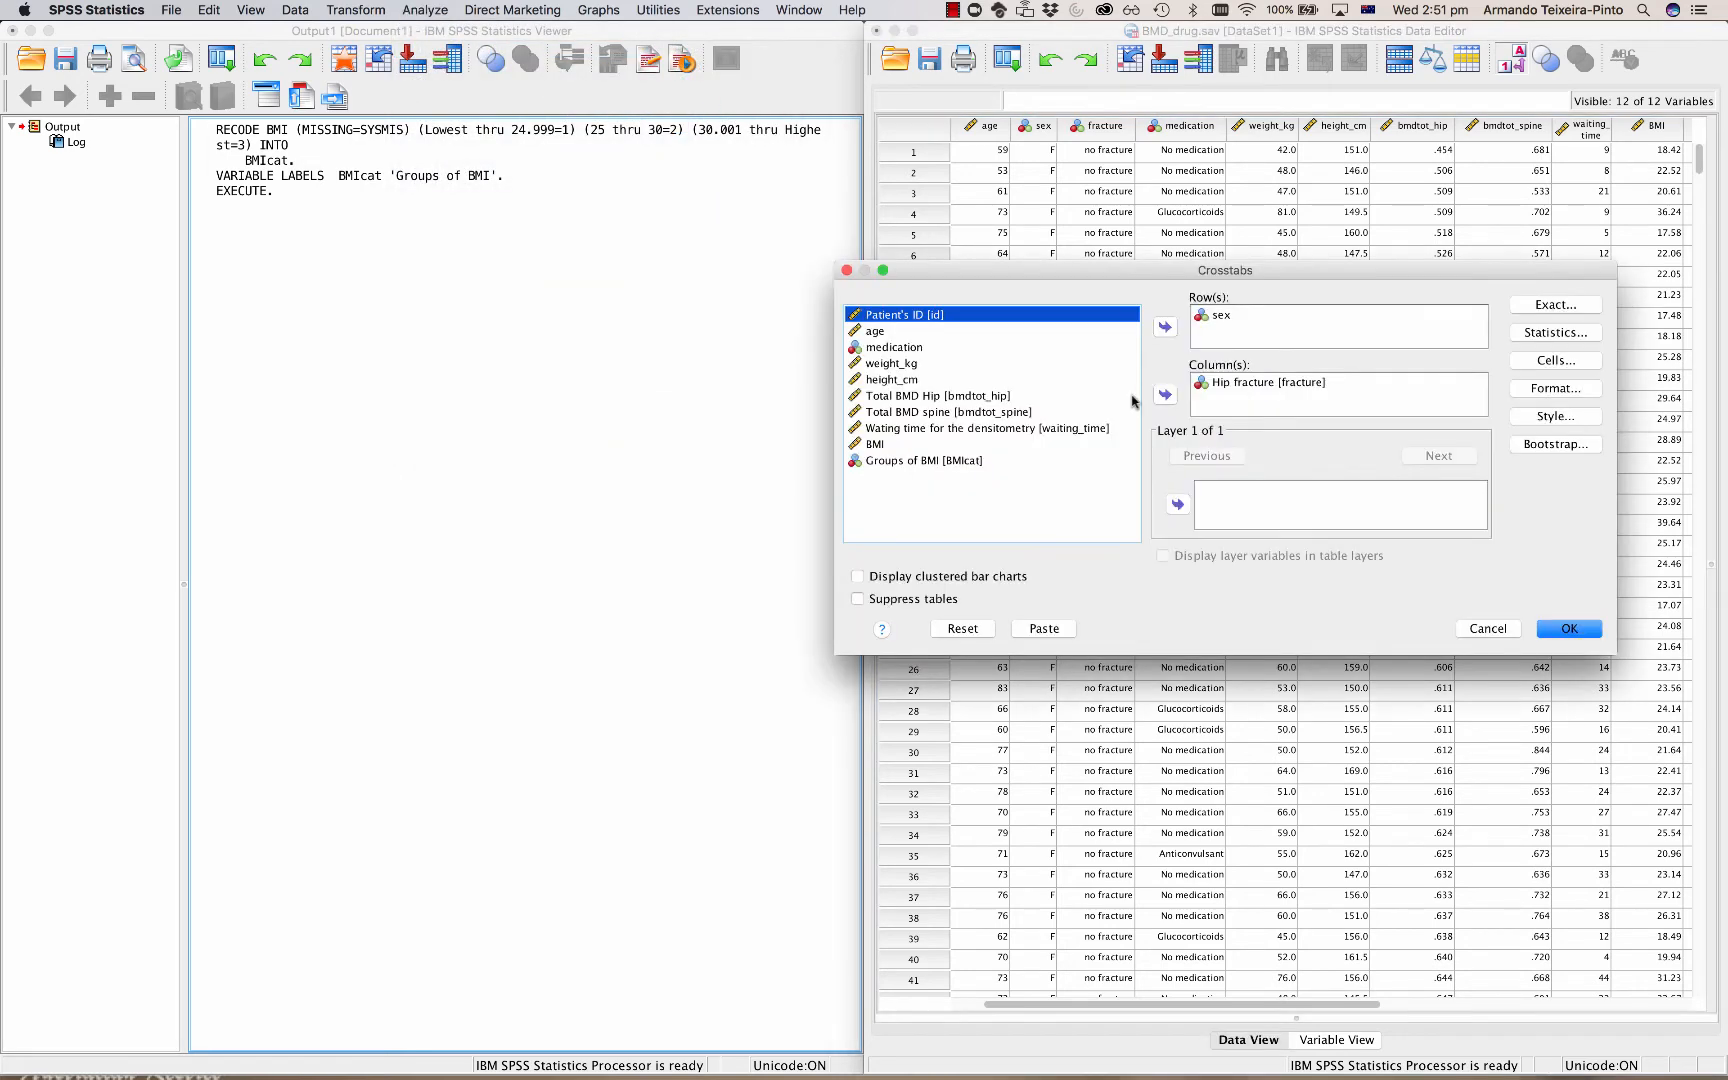
left_click(962, 628)
left_click_drag(963, 279, 504, 216)
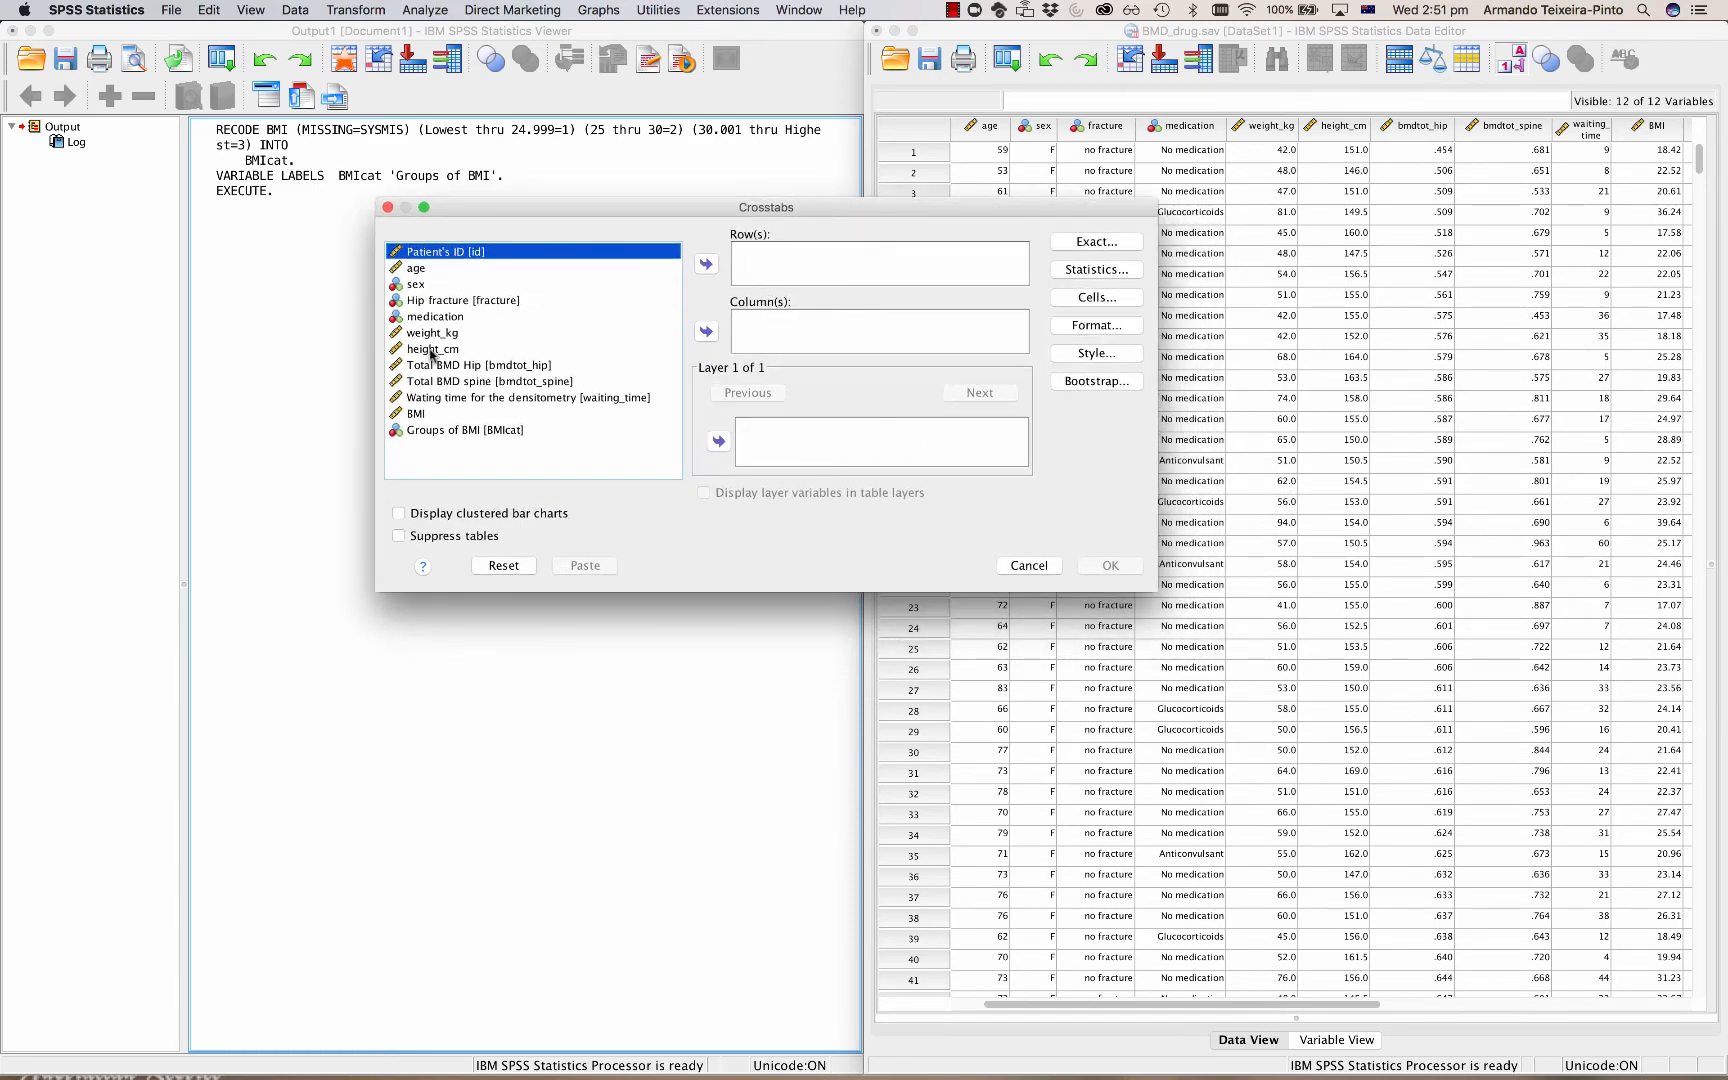
Assign Hip fracture [fracture] to the crosstab columns and Groups of BMI [BMIcat] to the rows
left_click(430, 299)
left_click(708, 334)
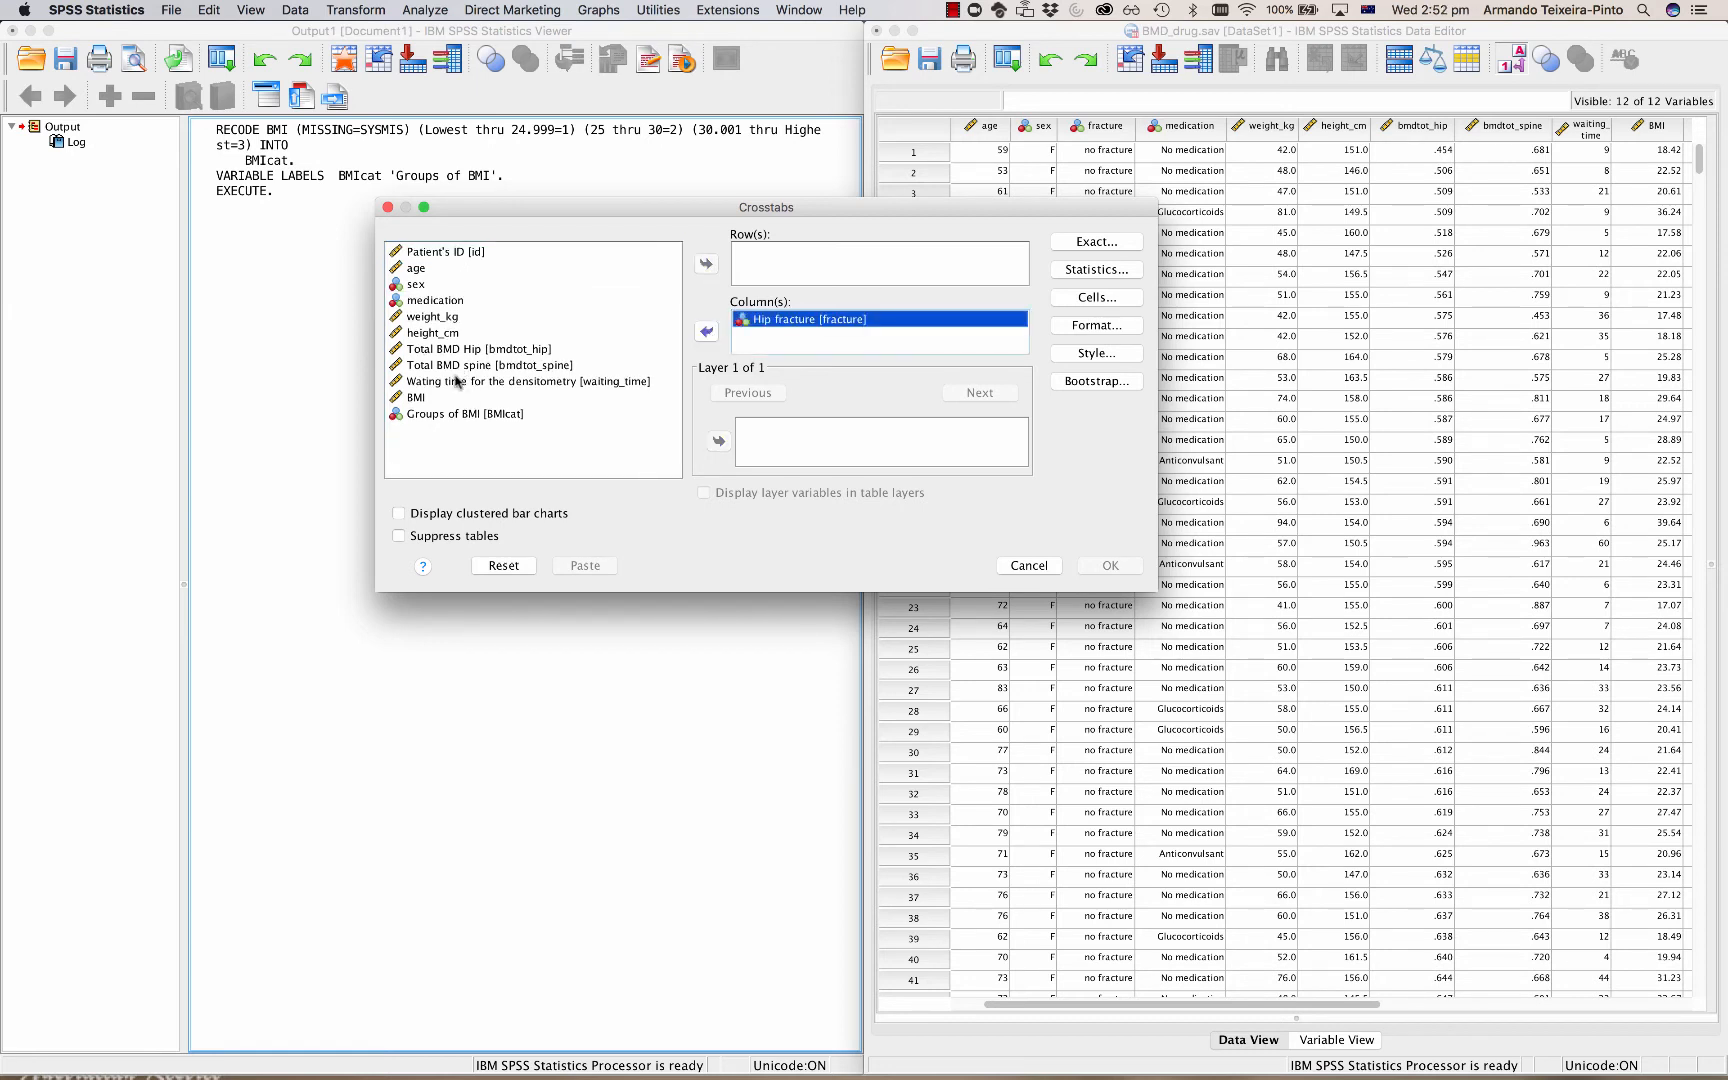
left_click(430, 399)
left_click(430, 413)
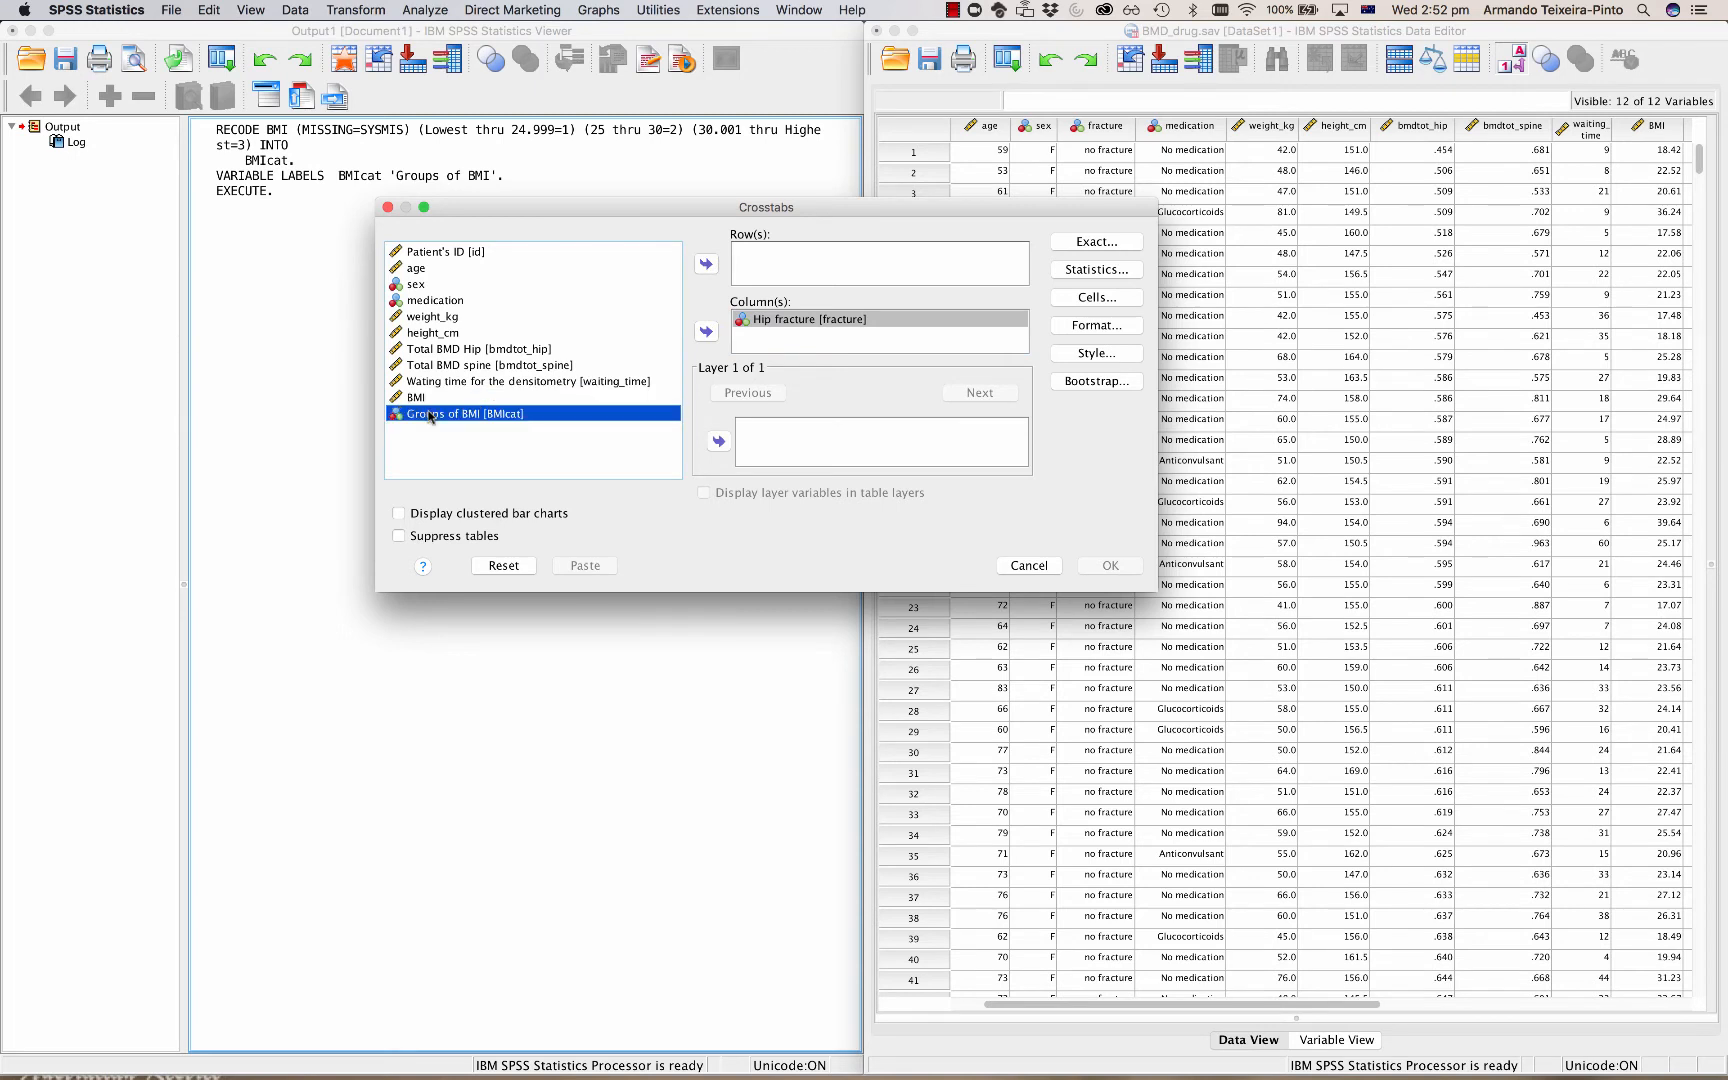
left_click(706, 264)
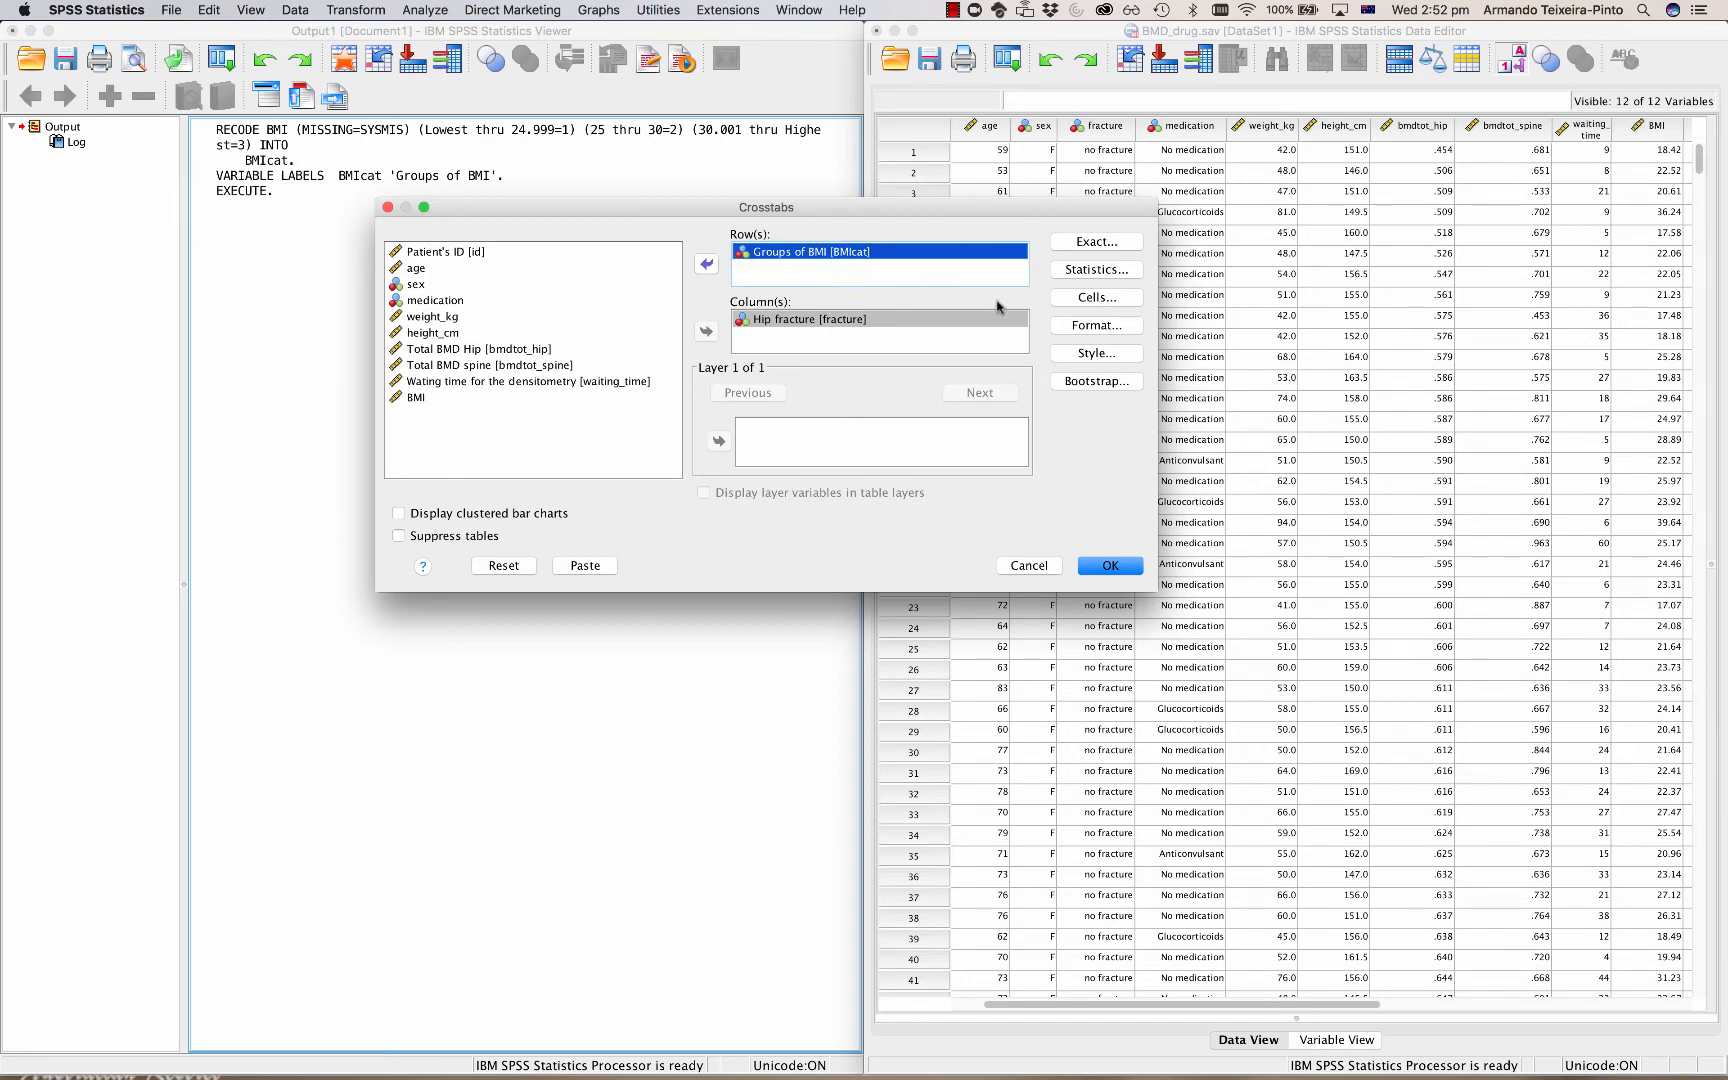
Include row percentages in the crosstab cells alongside the observed counts
left_click(1080, 300)
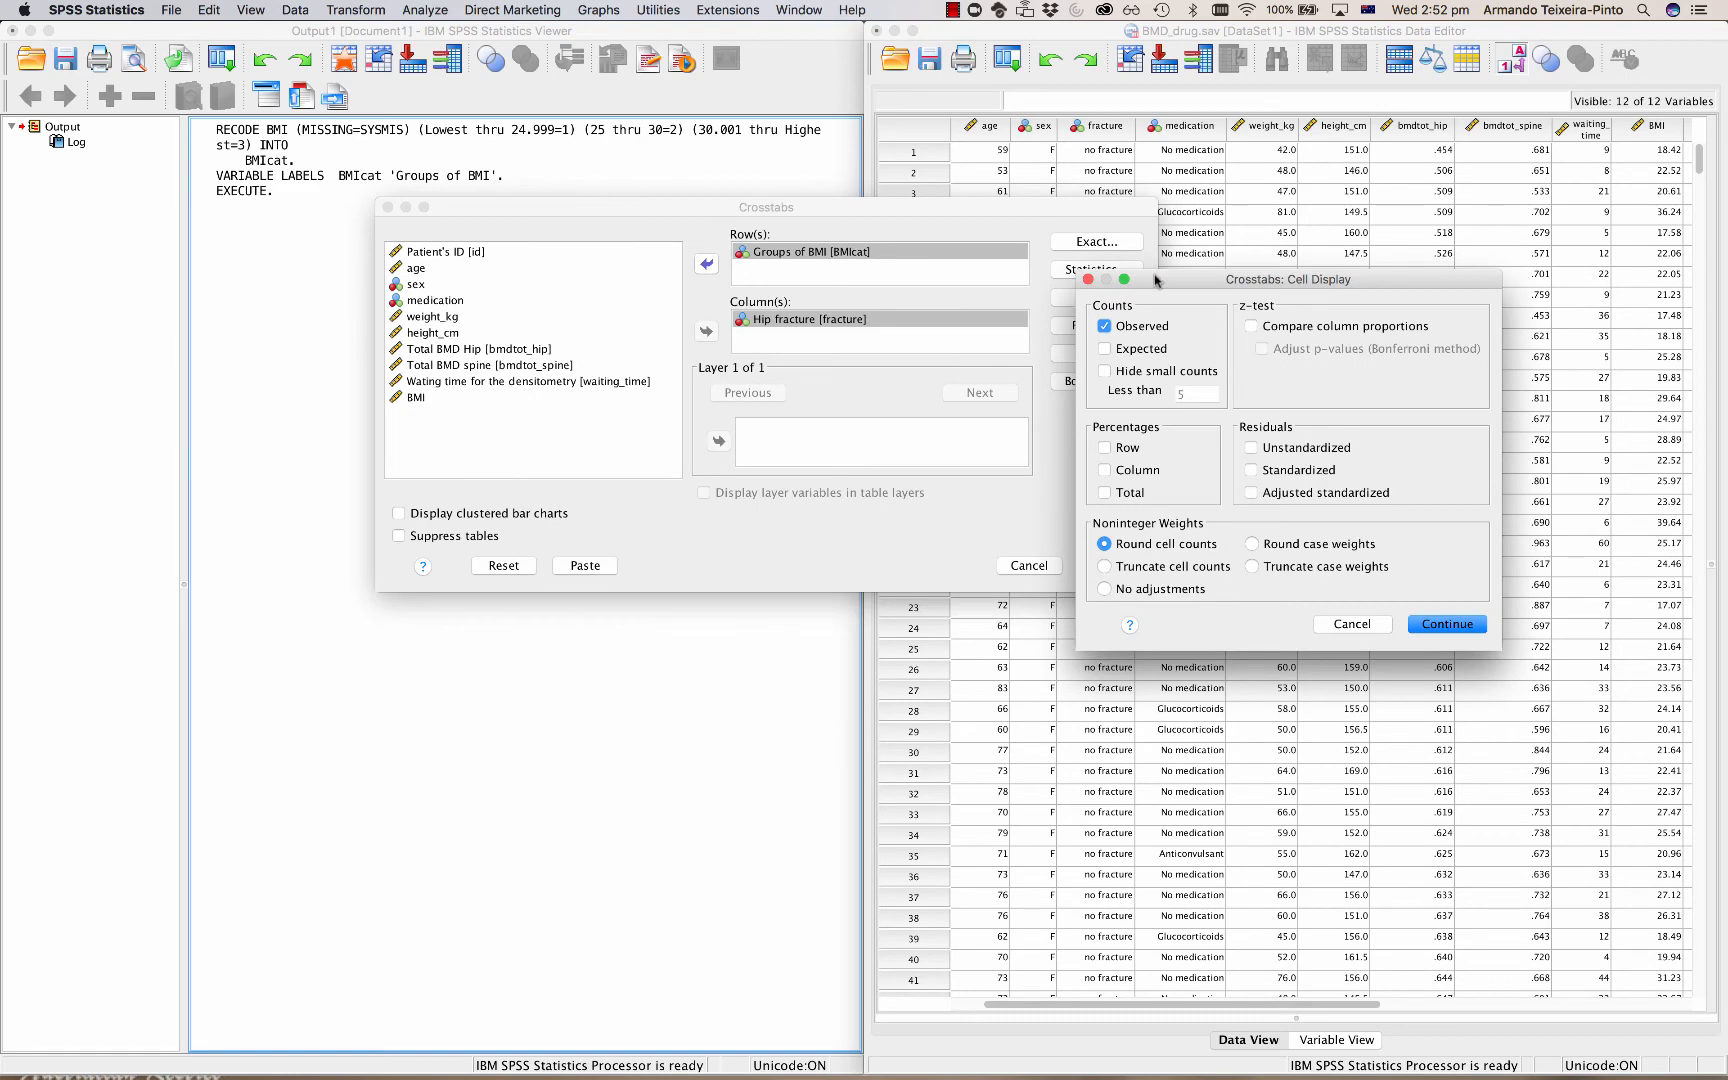
left_click(1121, 449)
left_click(1460, 627)
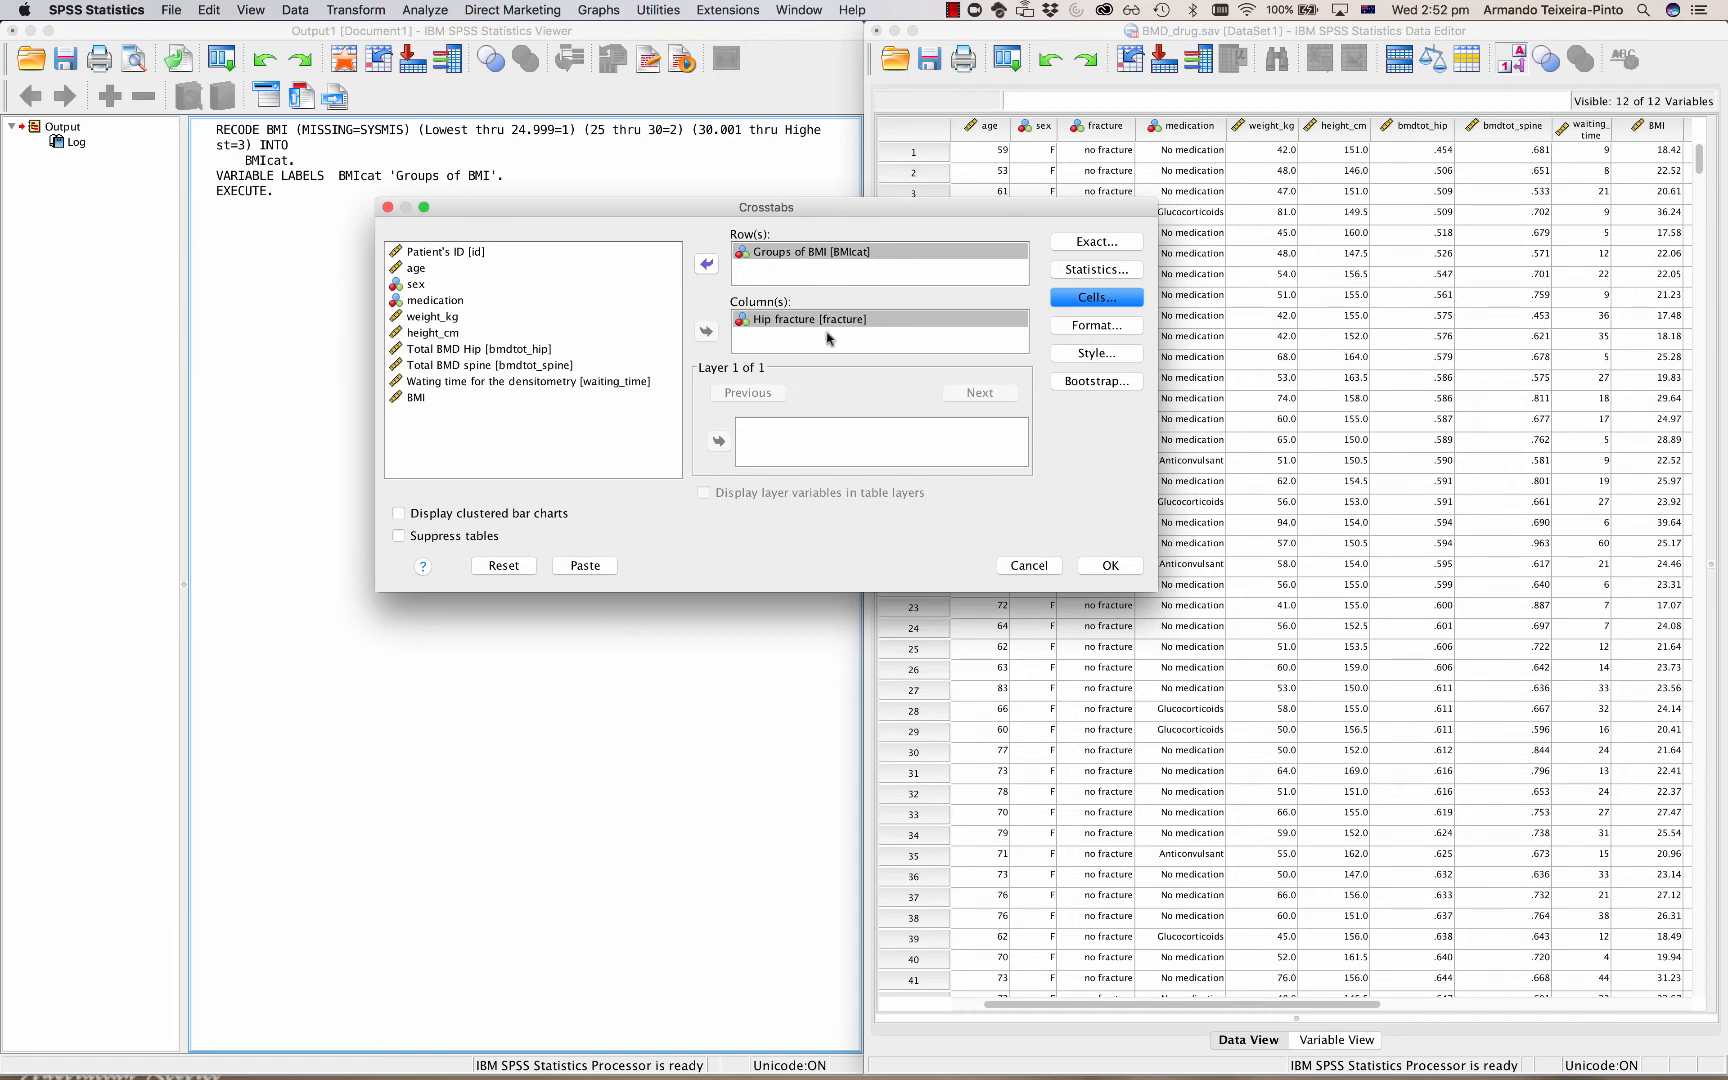
Request the Chi-square statistic for the crosstab and run the analysis
left_click(1097, 270)
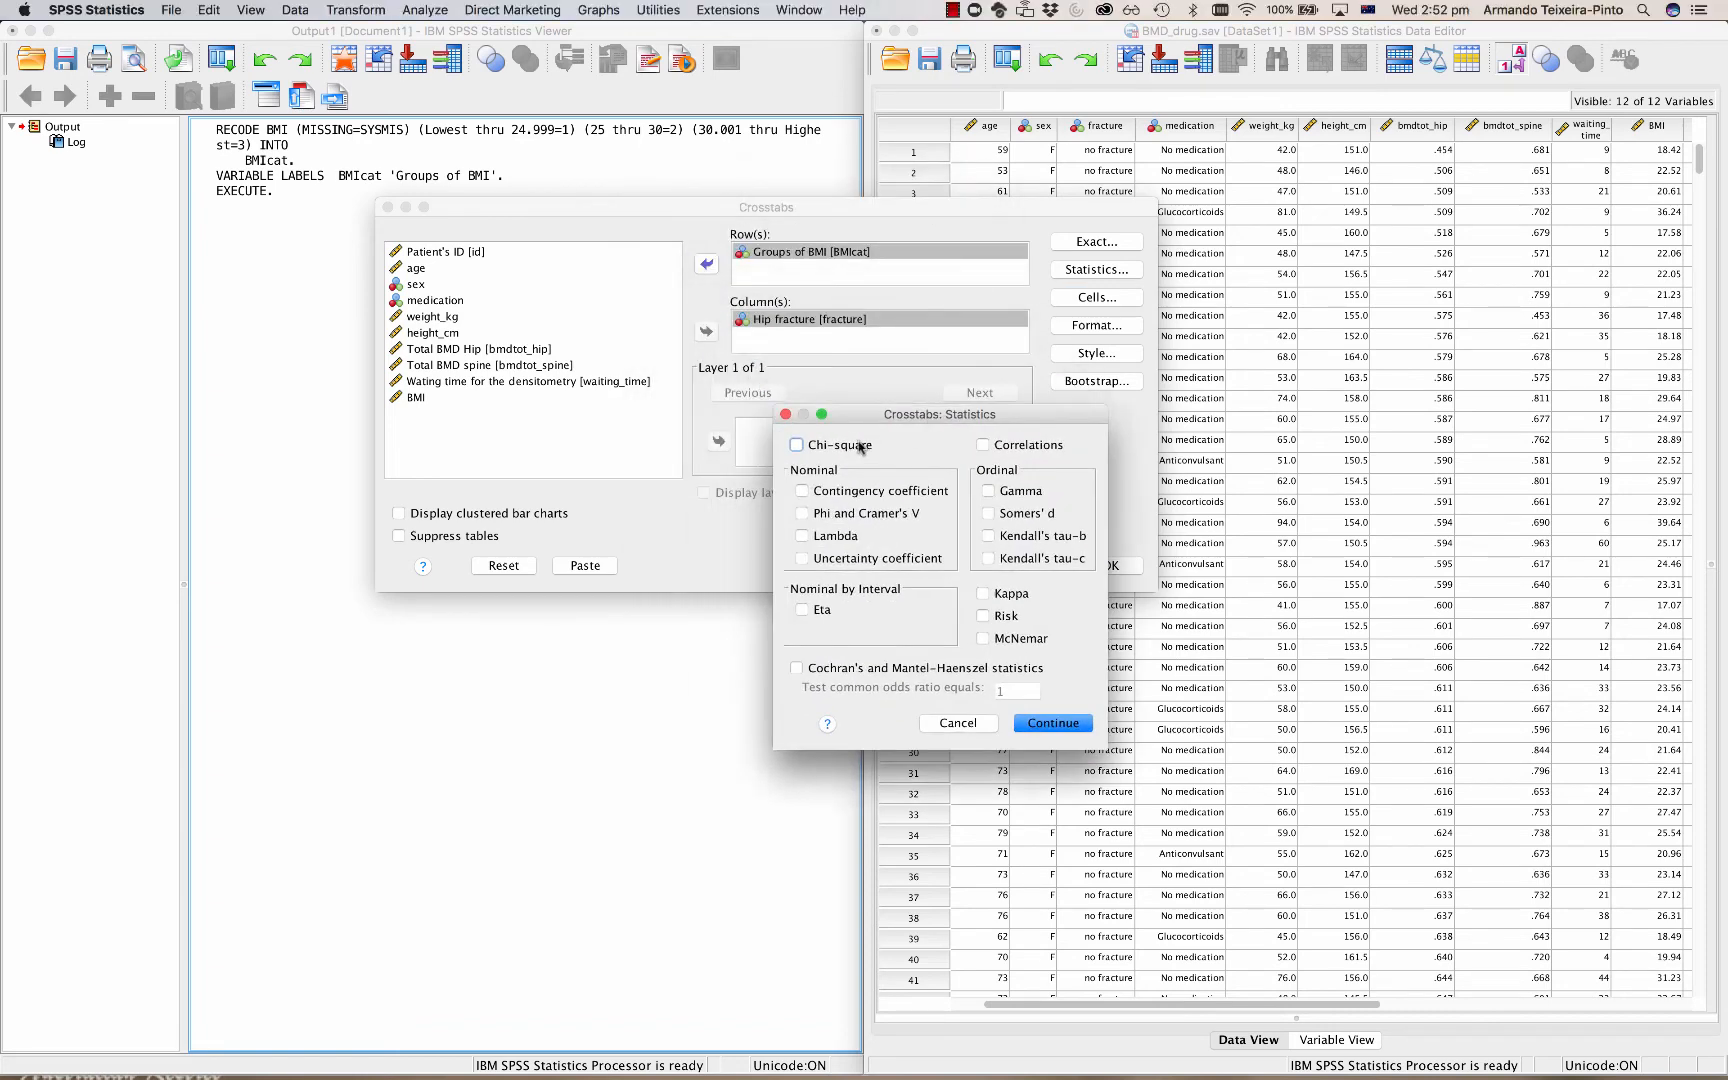
left_click(858, 446)
left_click(1062, 724)
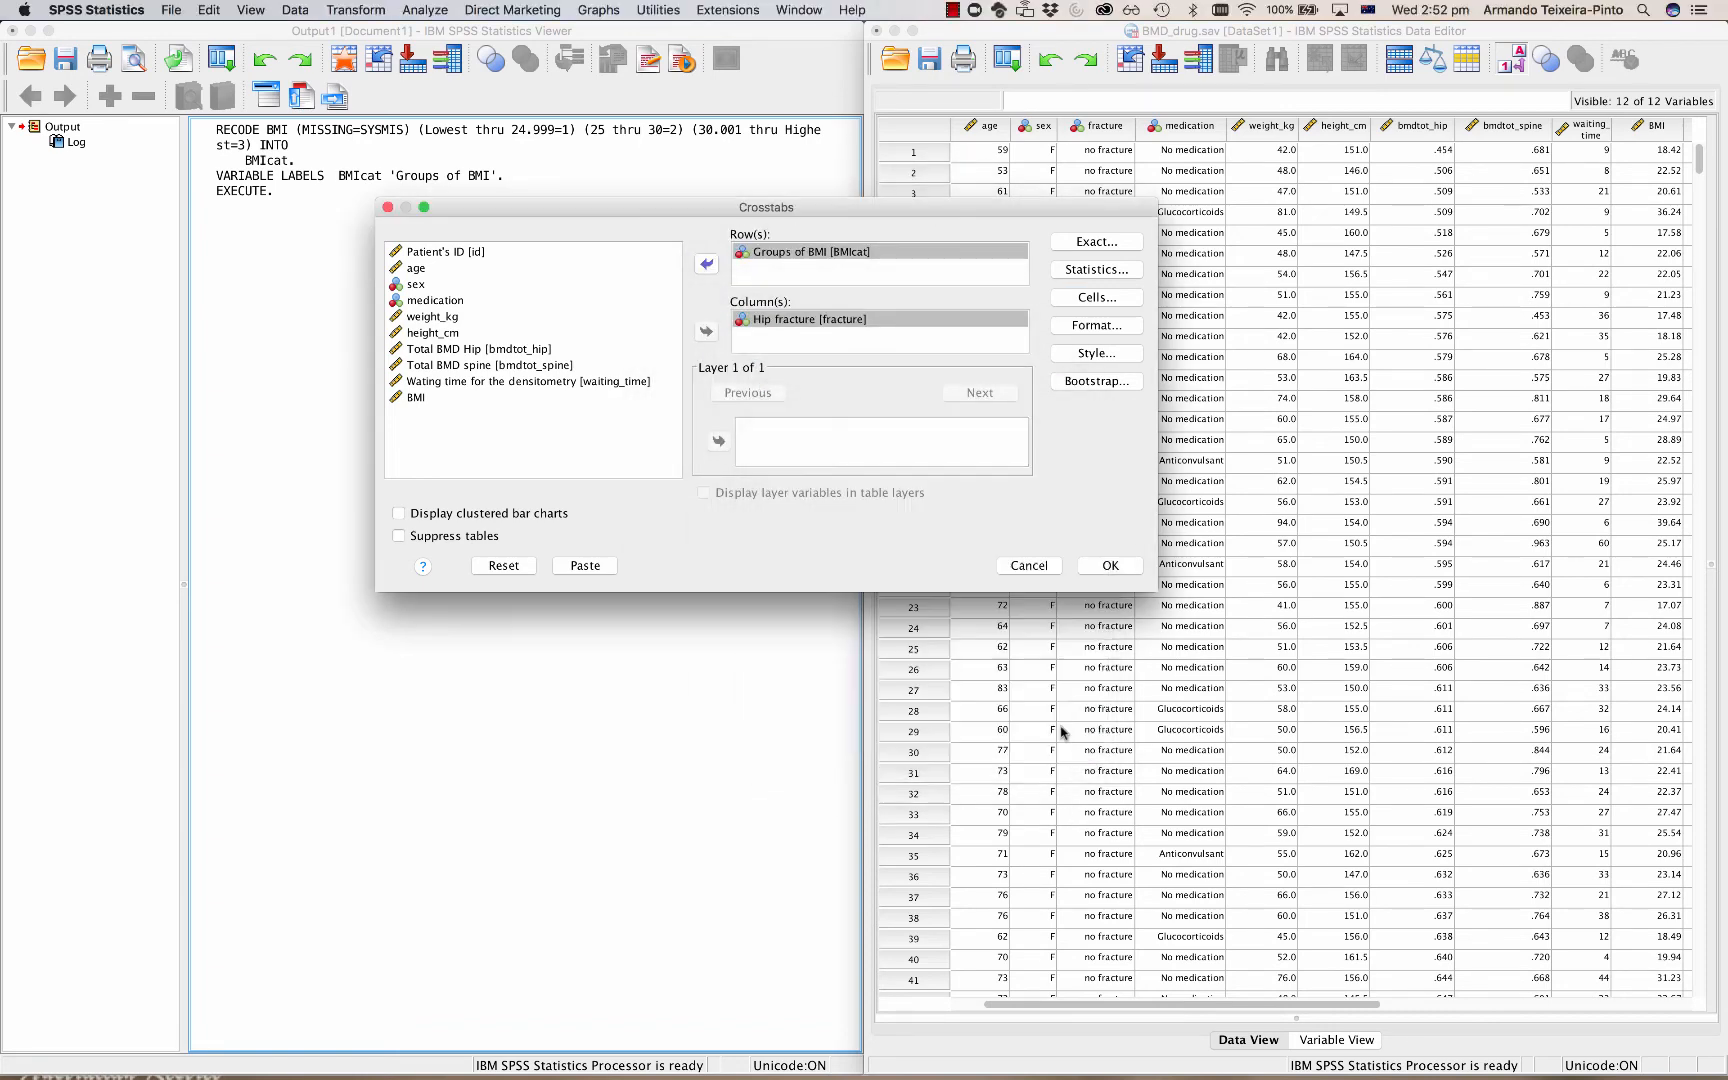
left_click(1108, 565)
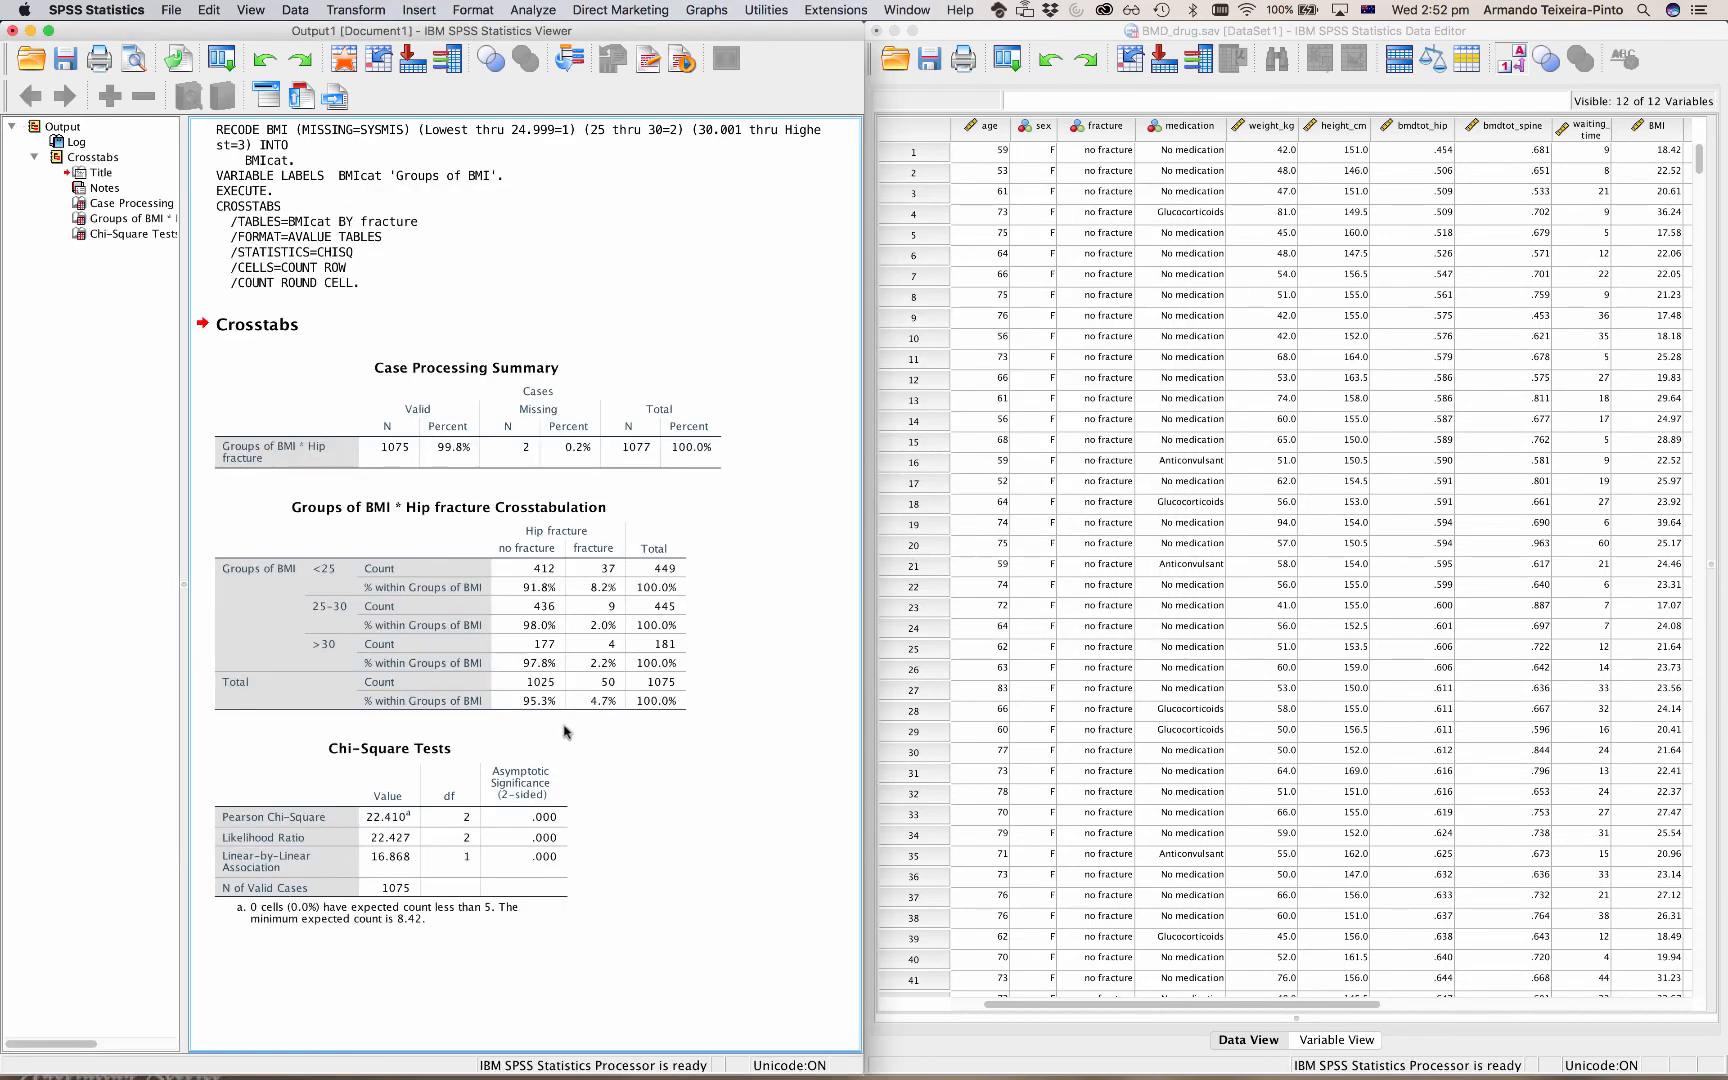
Examine the Groups of BMI by Hip fracture crosstabulation and the Pearson Chi-Square row of the tests table
left_click(576, 640)
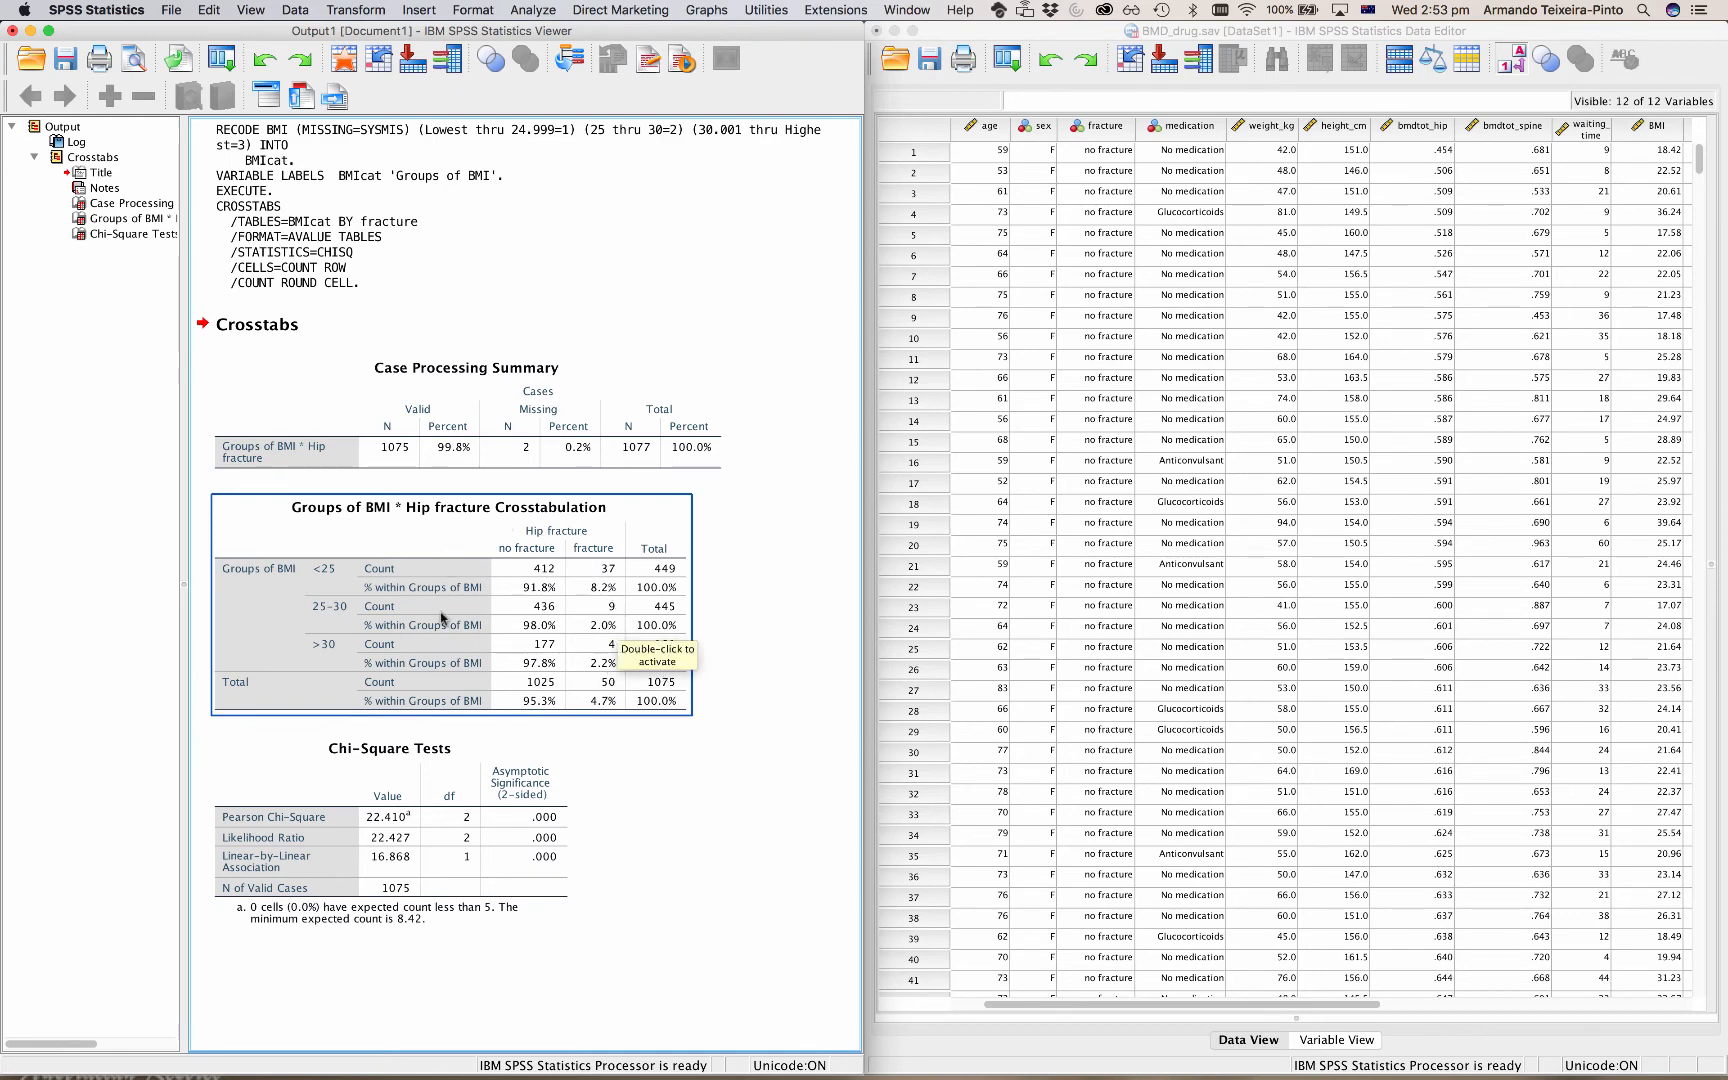
left_click(458, 745)
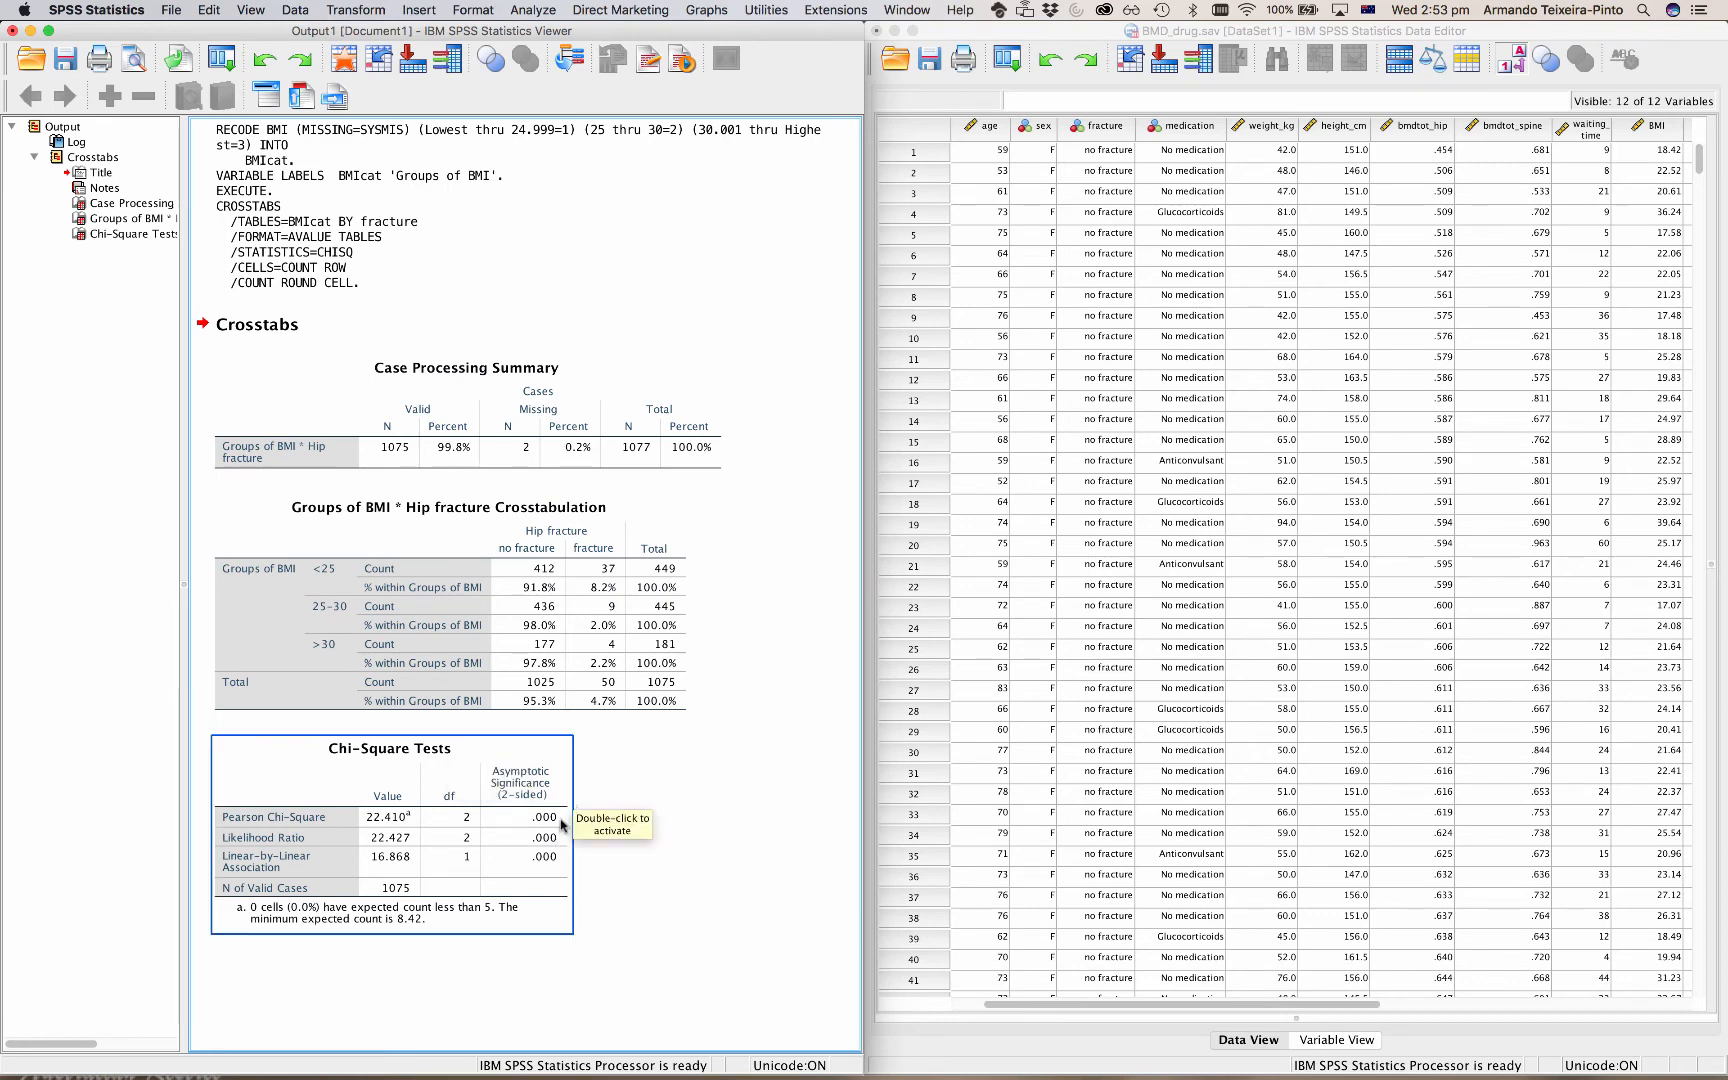
left_click(640, 692)
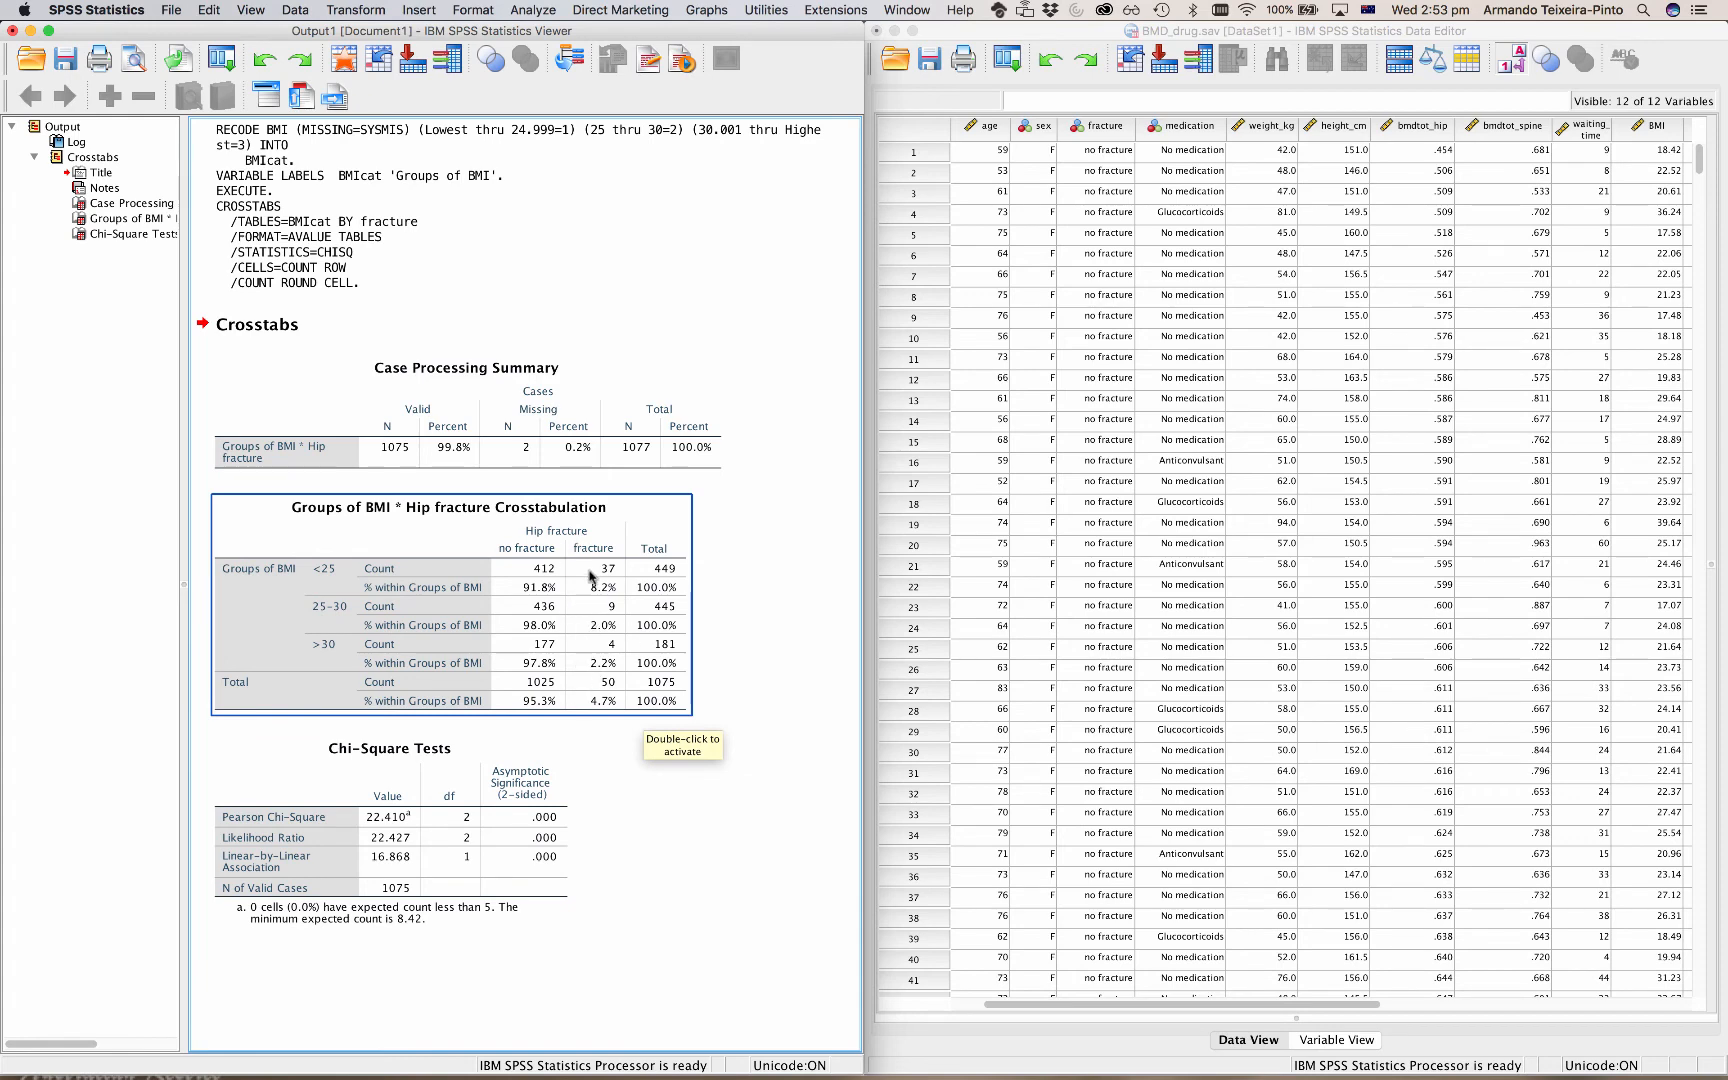
left_click(350, 762)
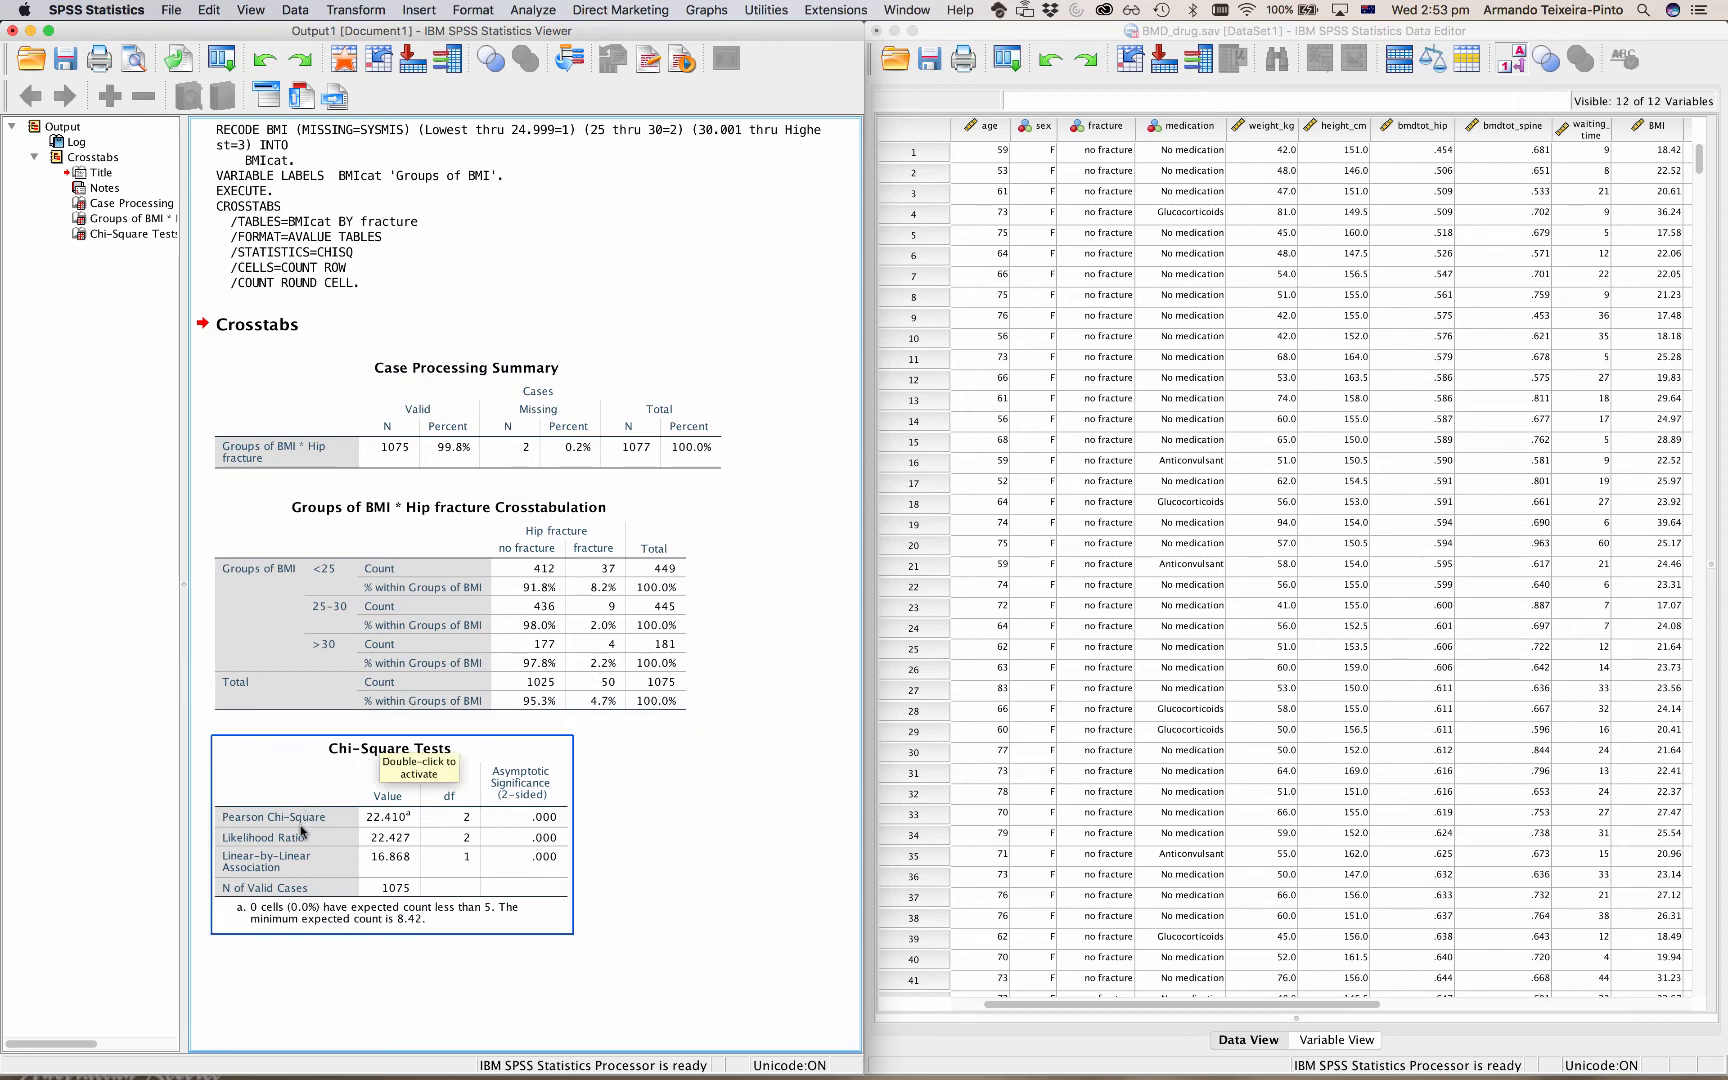
Rerun the BMIcat by fracture crosstab with the Exact test method instead of asymptotic only
left_click(540, 10)
mouse_move(558, 50)
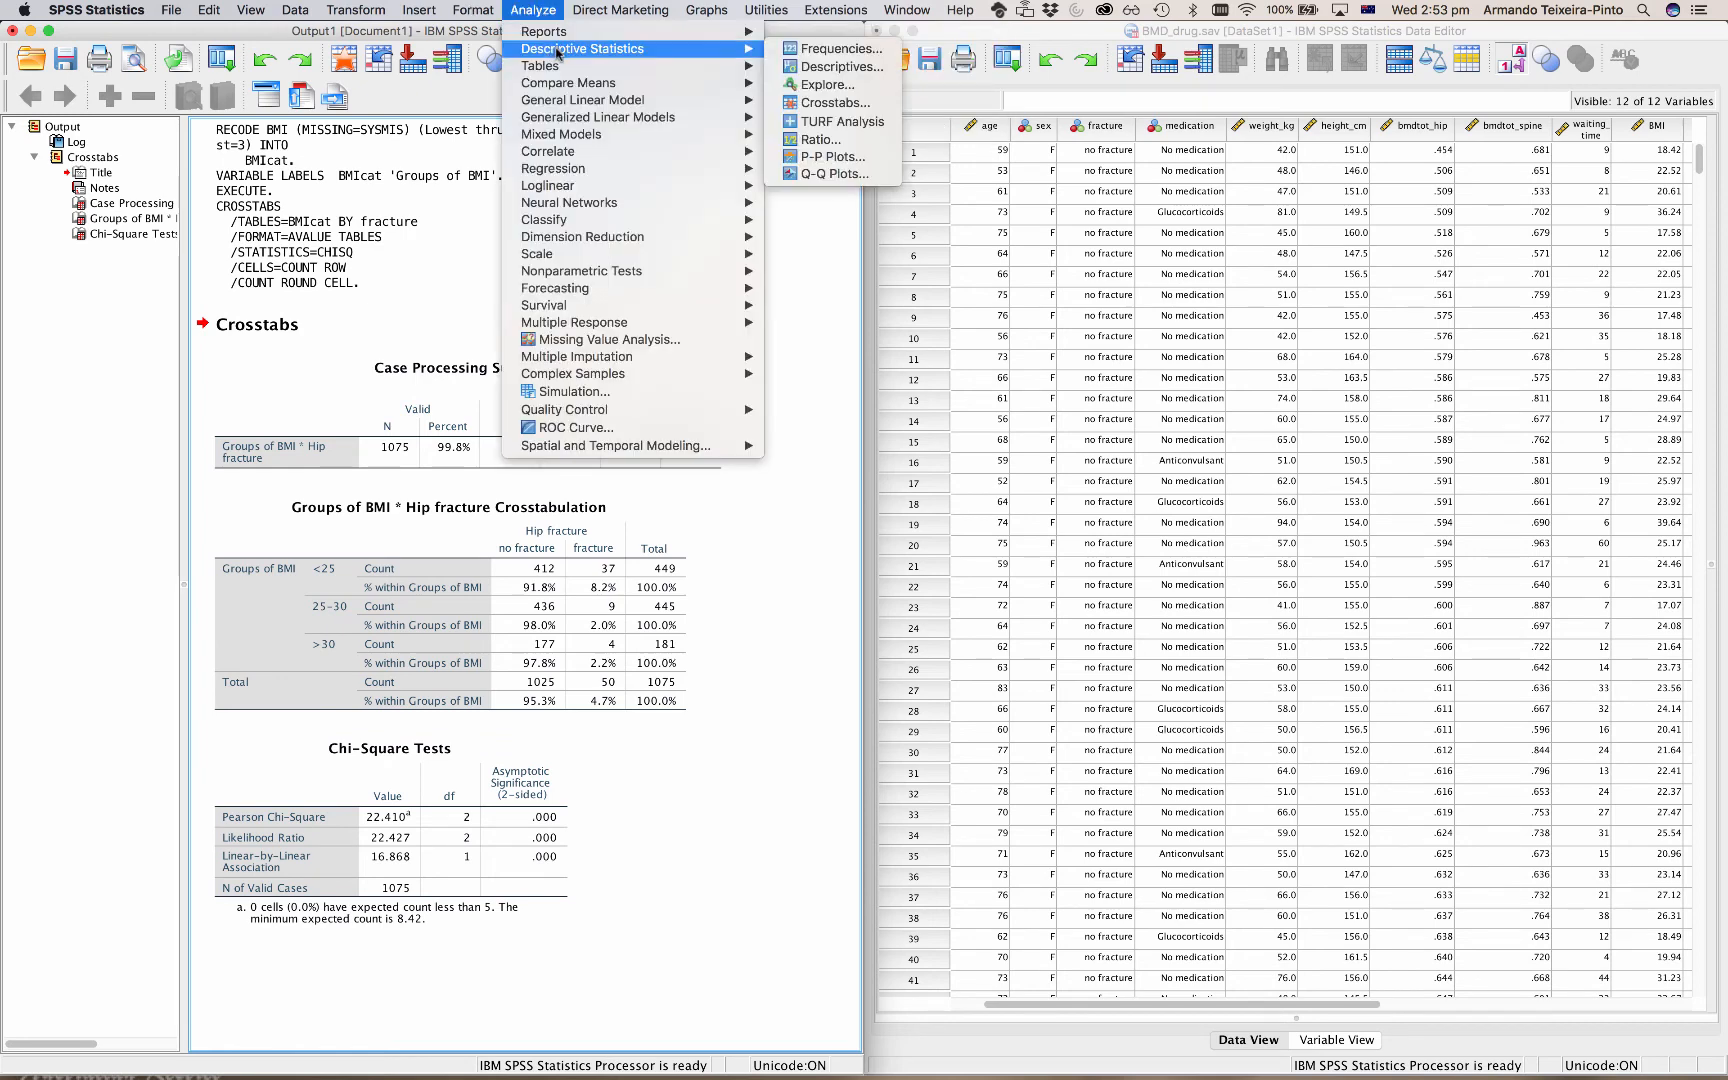
left_click(810, 104)
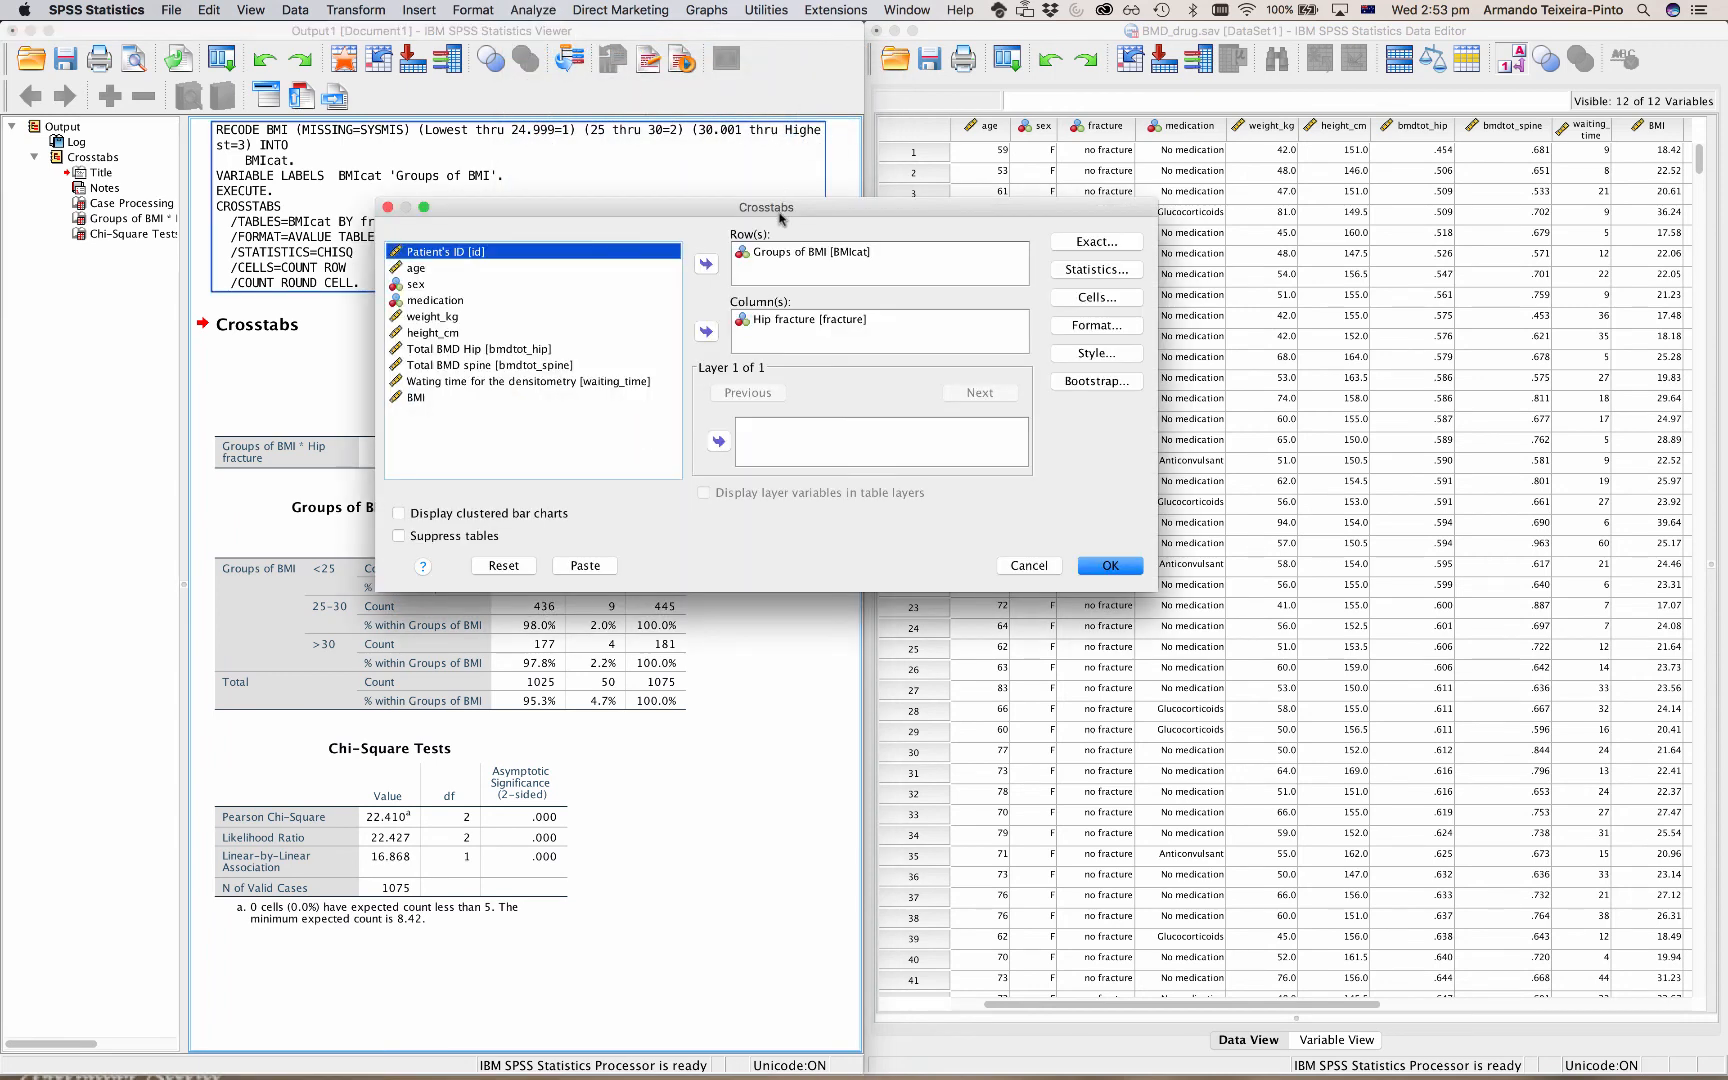
left_click_drag(780, 217, 655, 213)
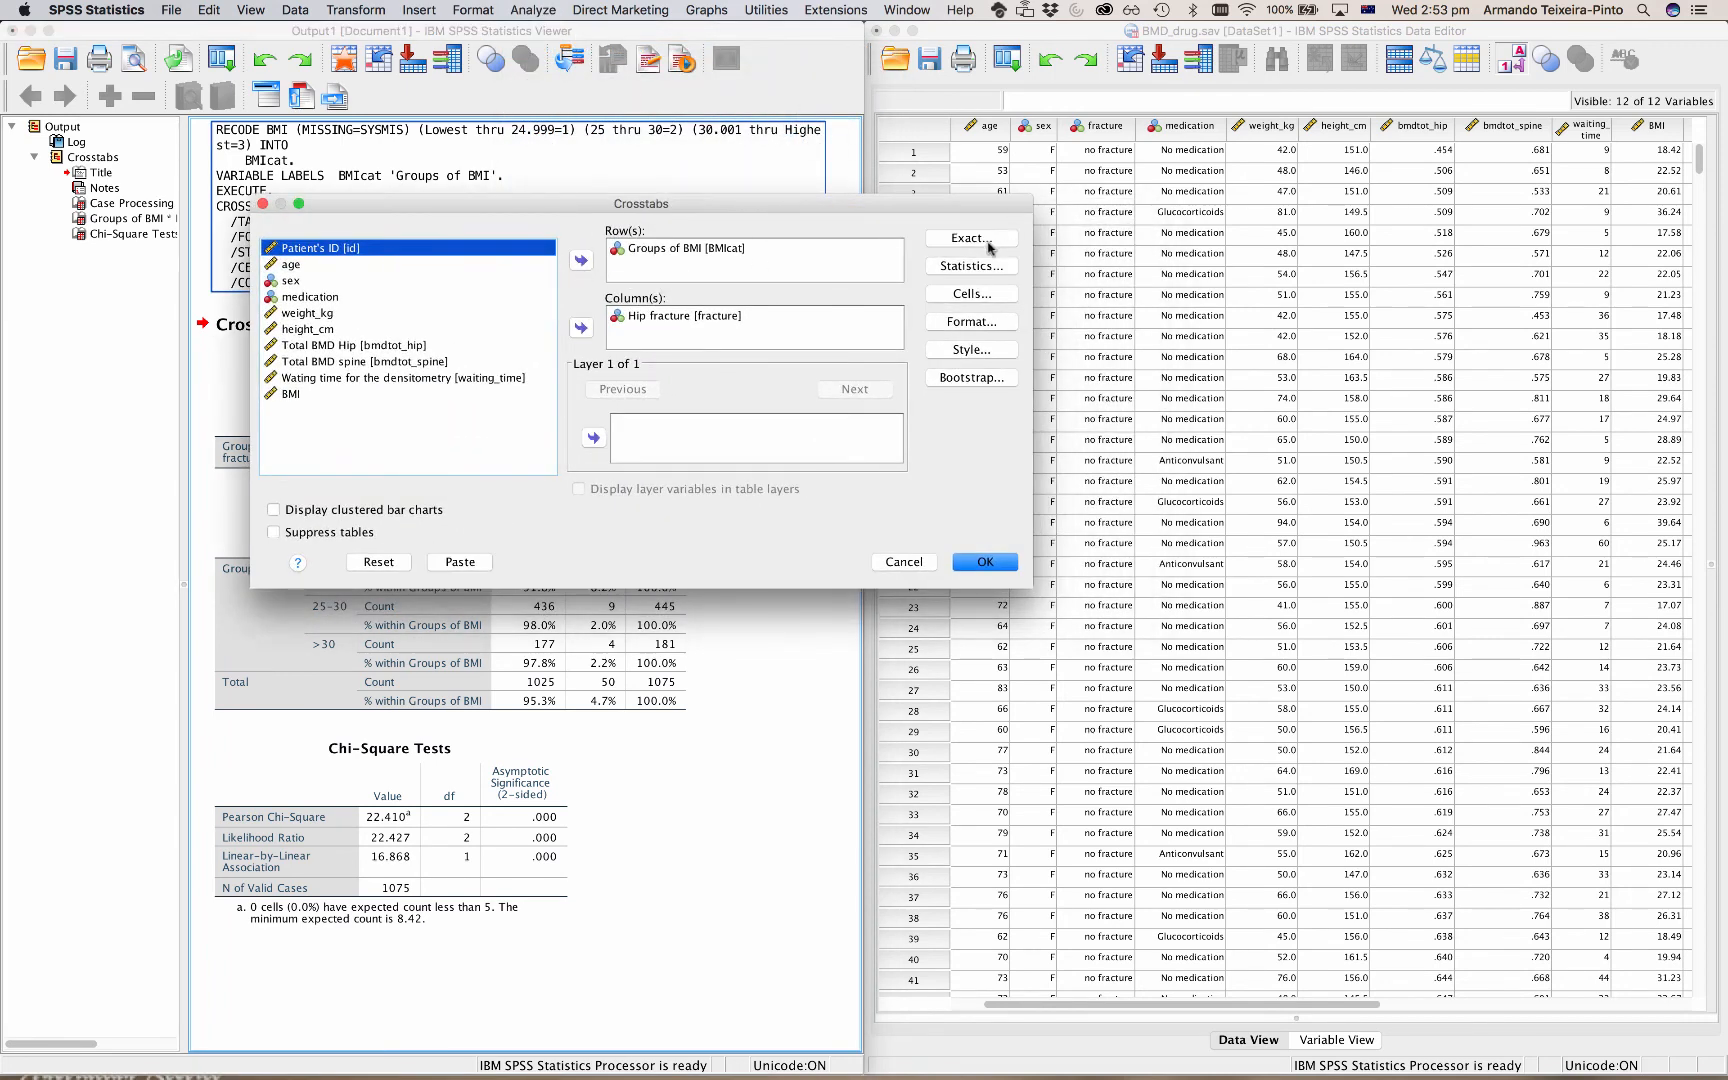
left_click(970, 238)
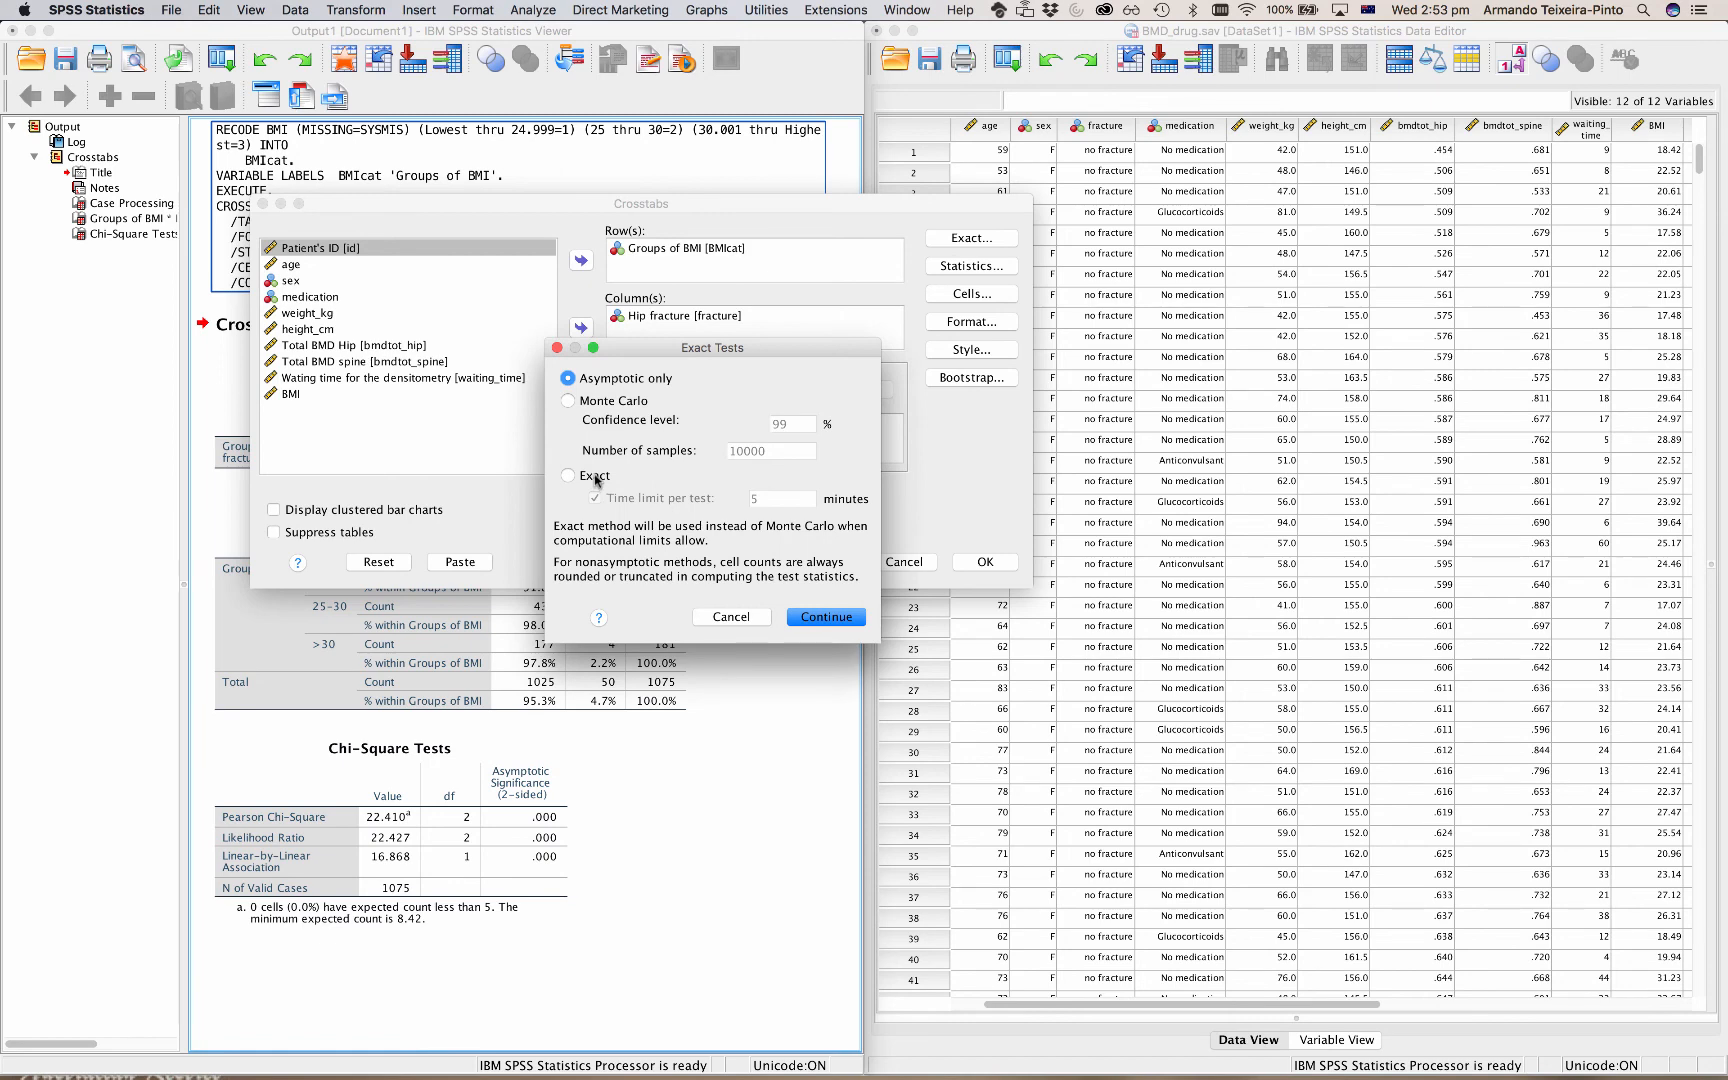
left_click(594, 476)
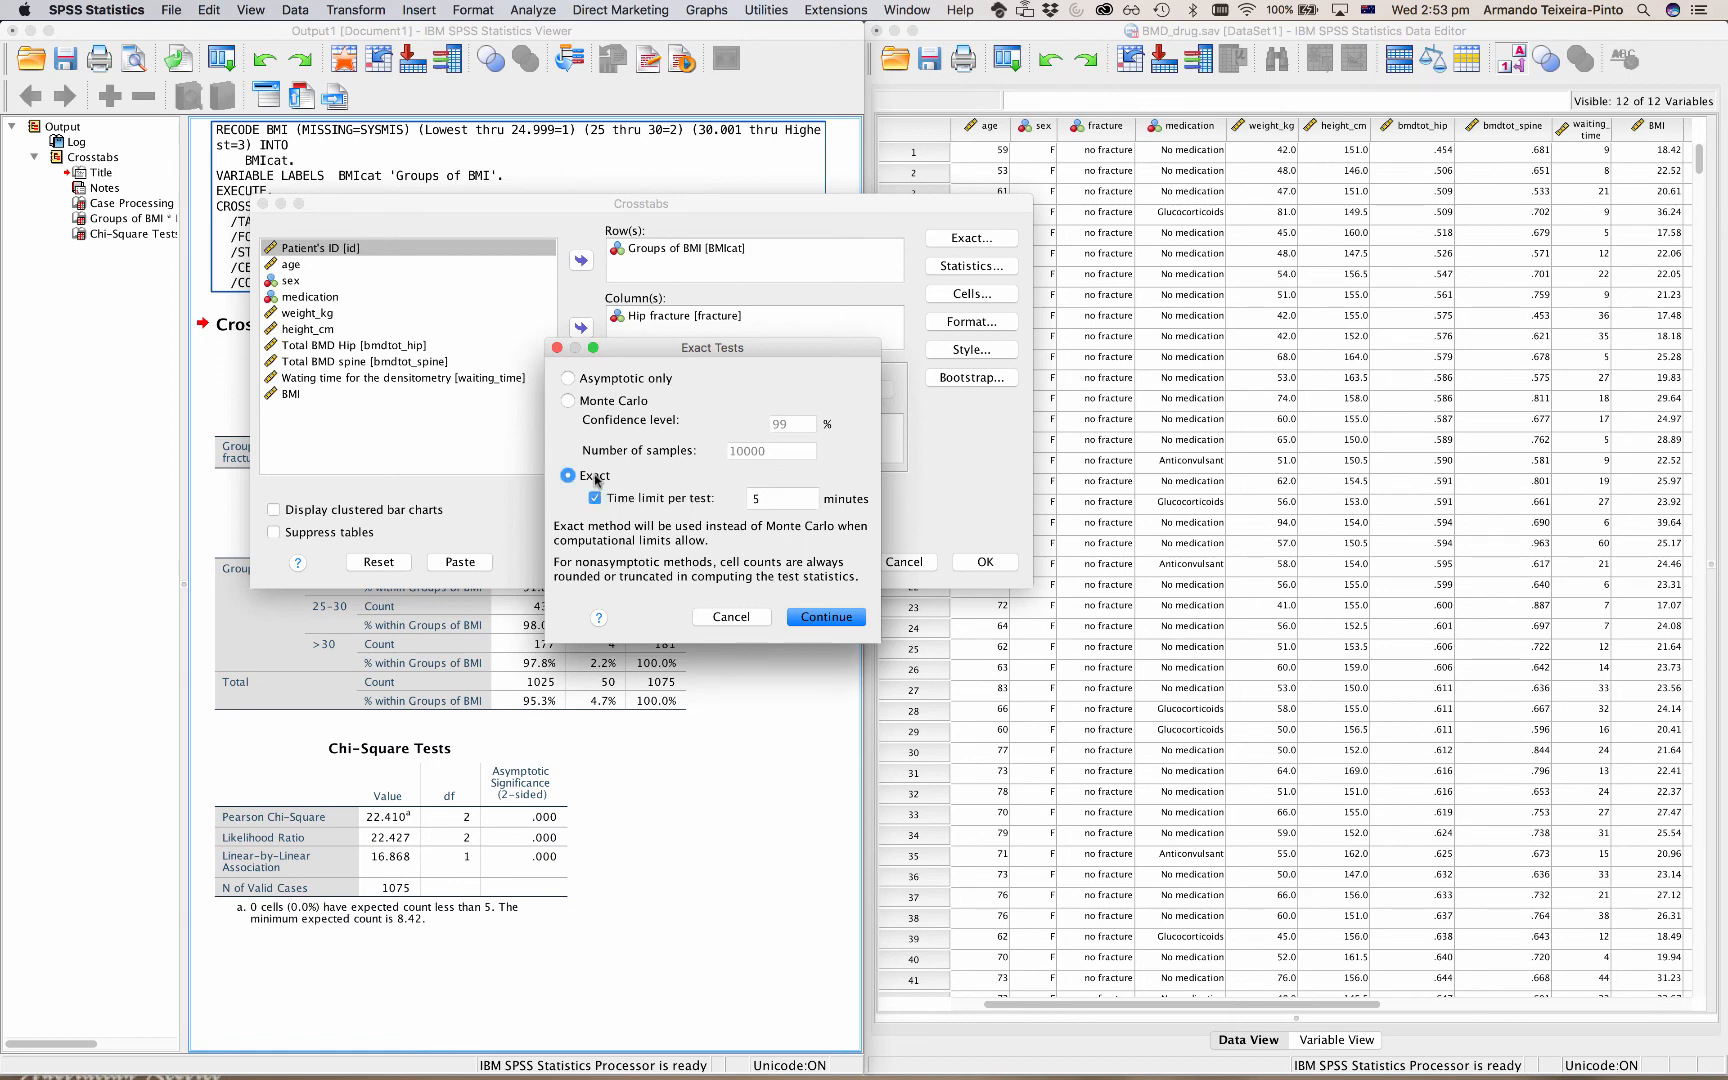
left_click(817, 617)
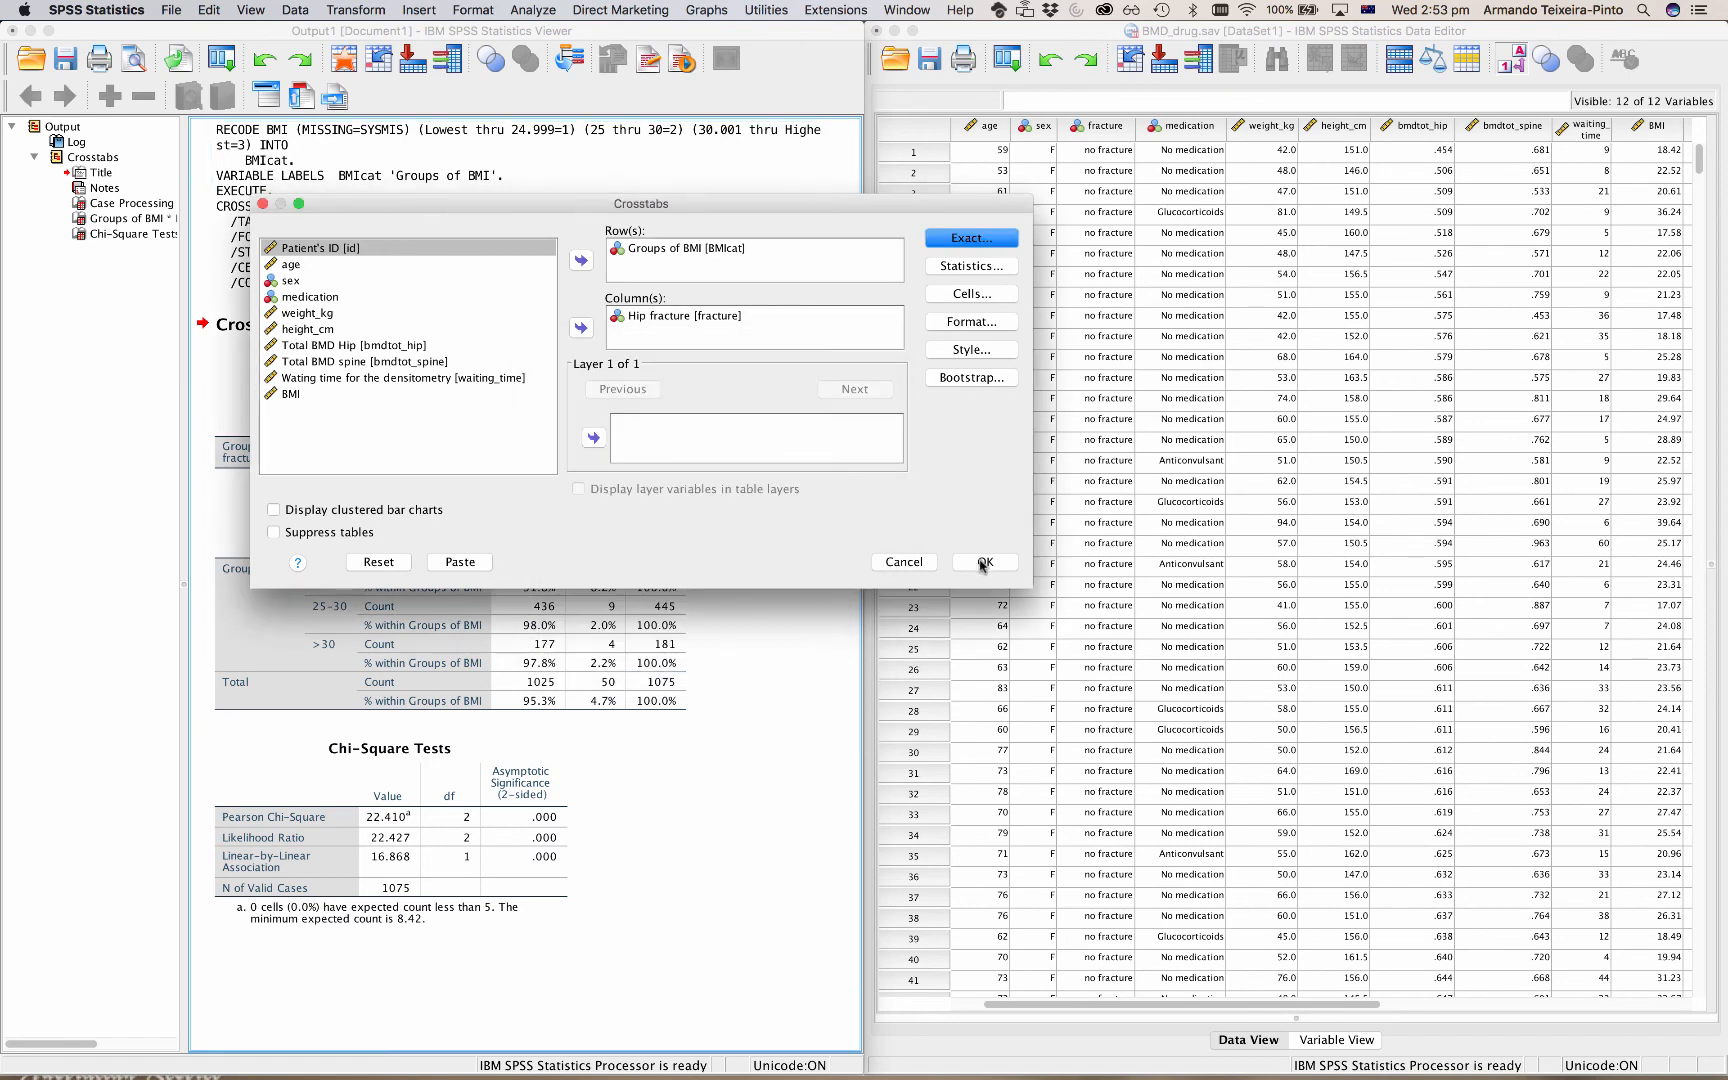
left_click(983, 563)
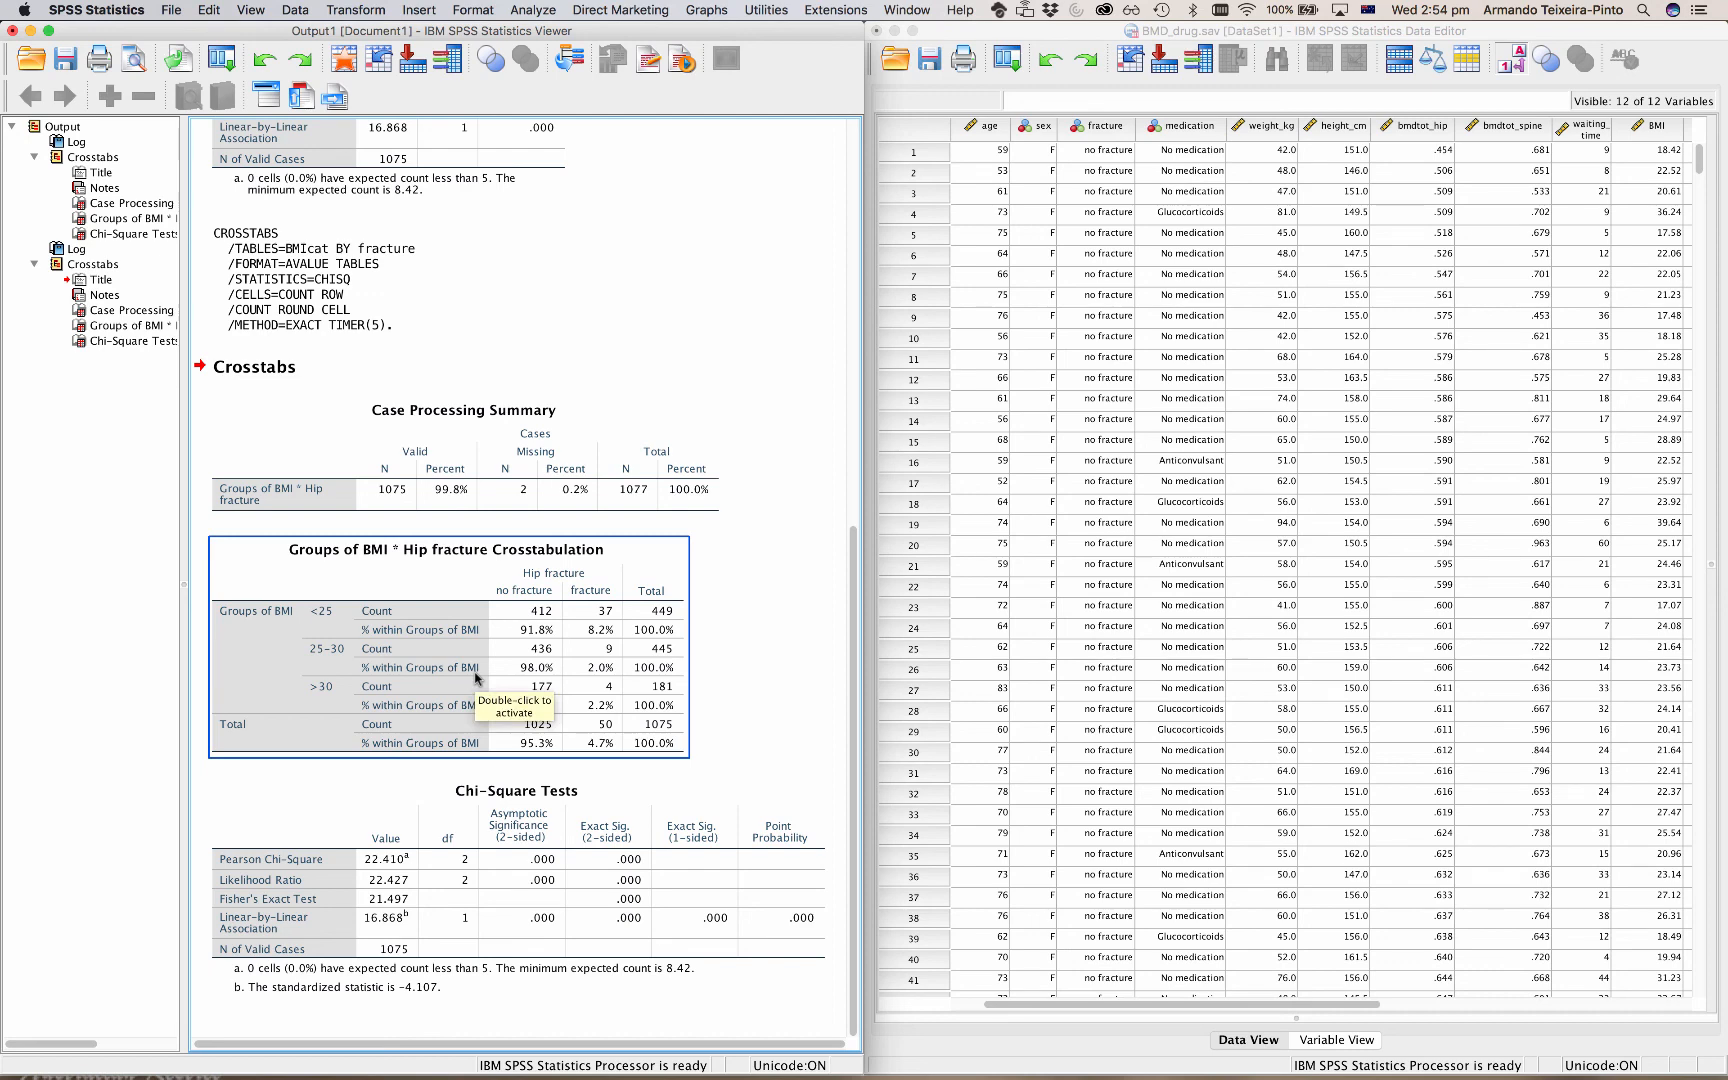
left_click(662, 517)
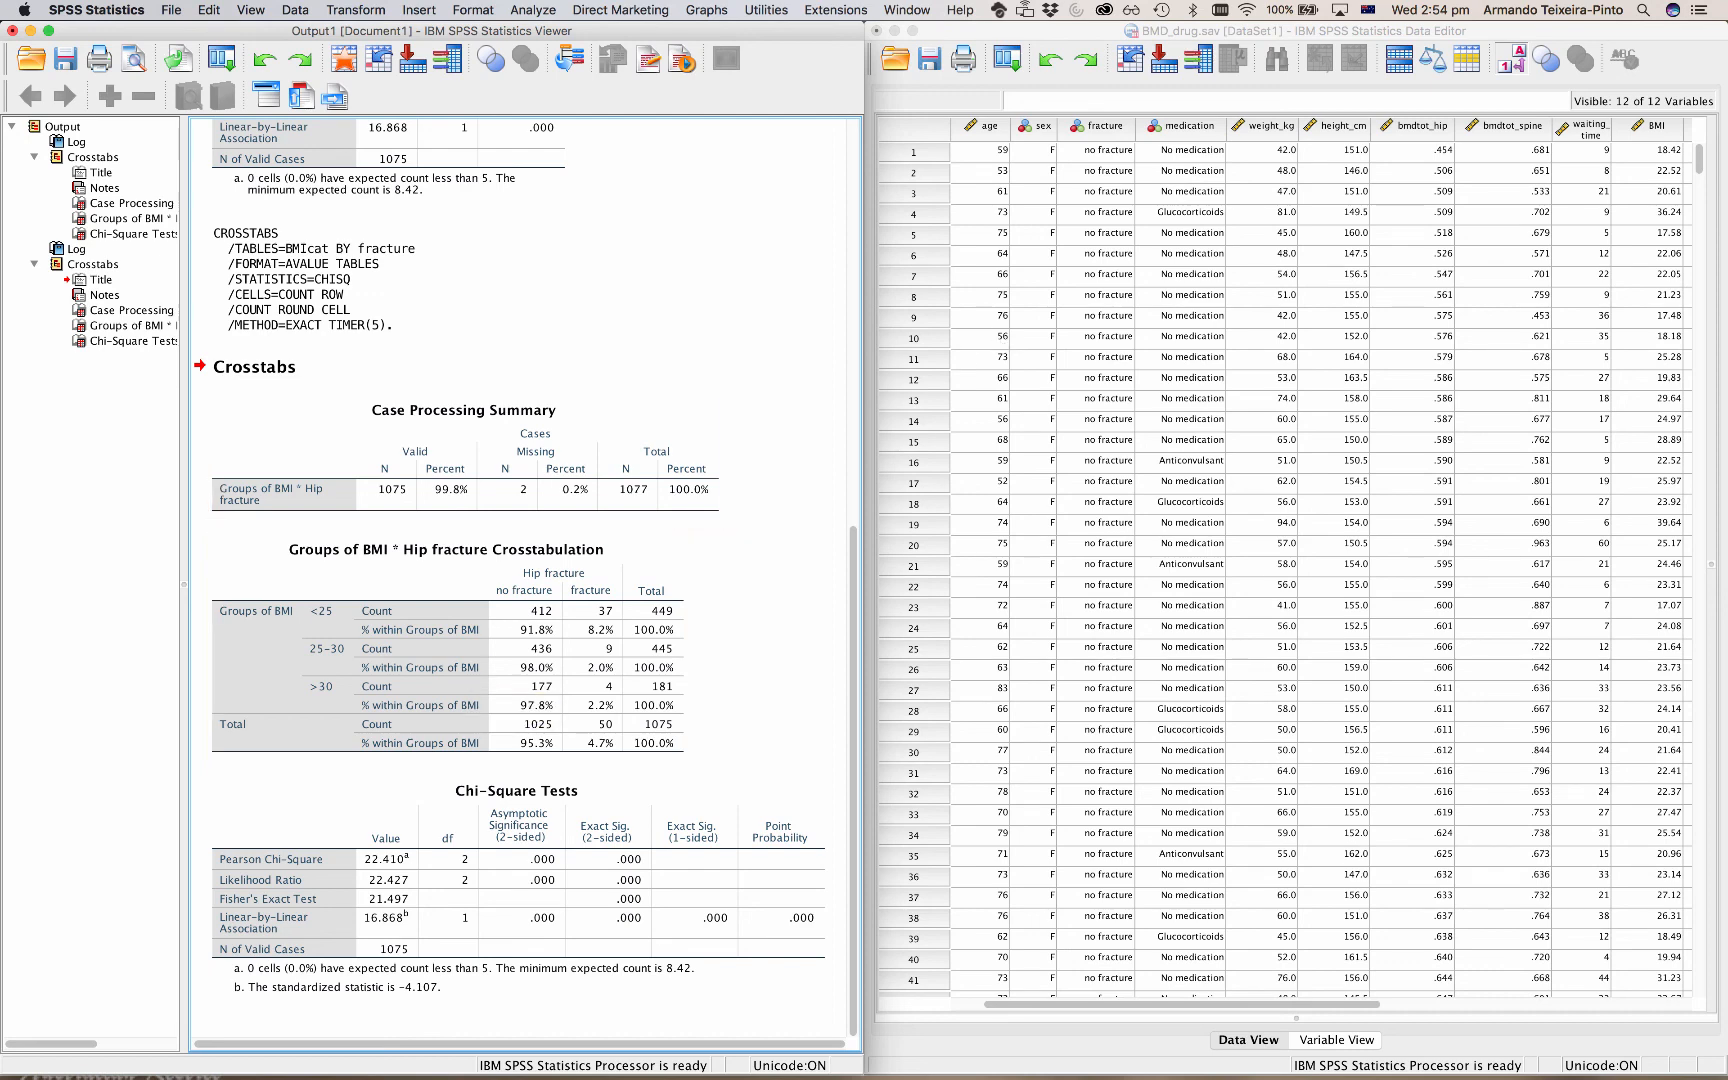